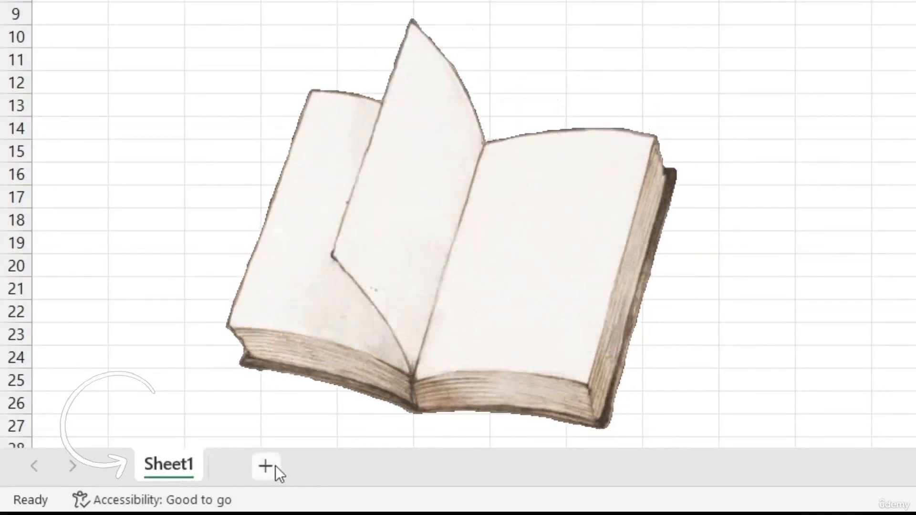
Add four new worksheets to the workbook, up to Sheet5, and return to Sheet1.
left_click(270, 469)
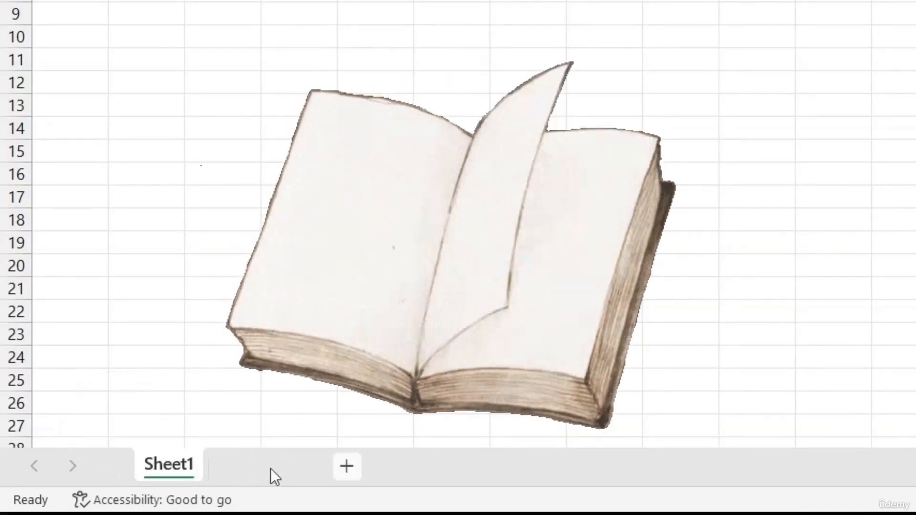
left_click(351, 467)
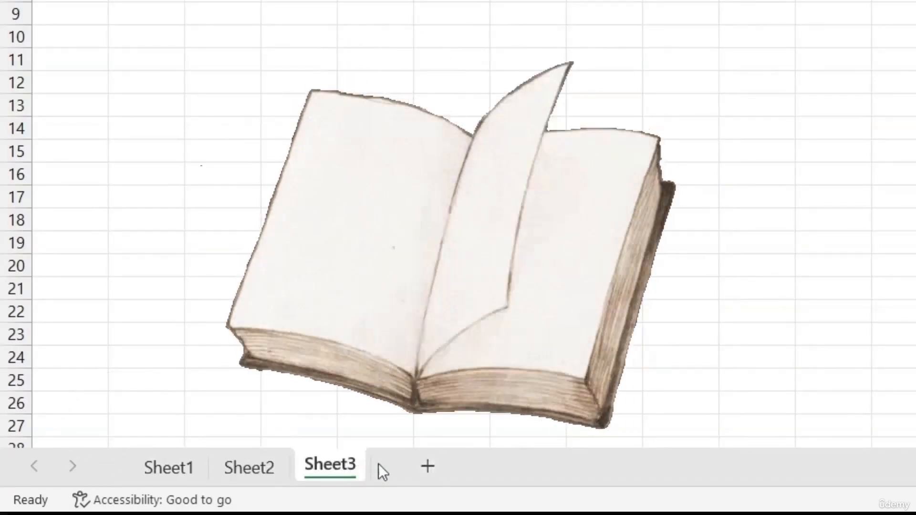
left_click(427, 466)
left_click(591, 466)
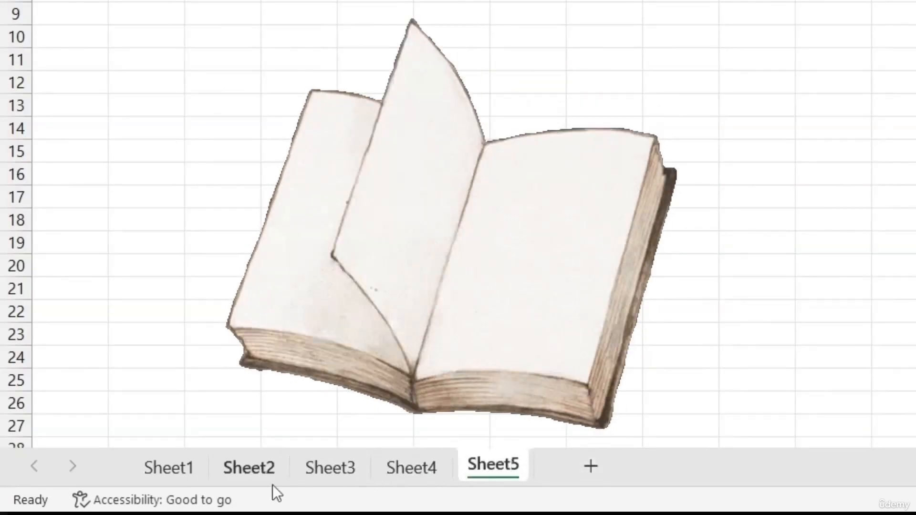
left_click(176, 472)
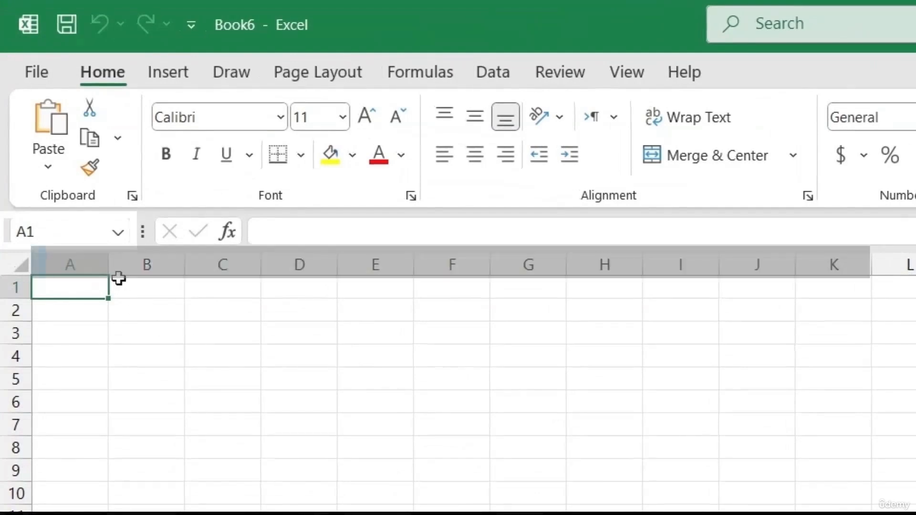
Select column B, row 3, and the cell B3 where they meet.
left_click(147, 260)
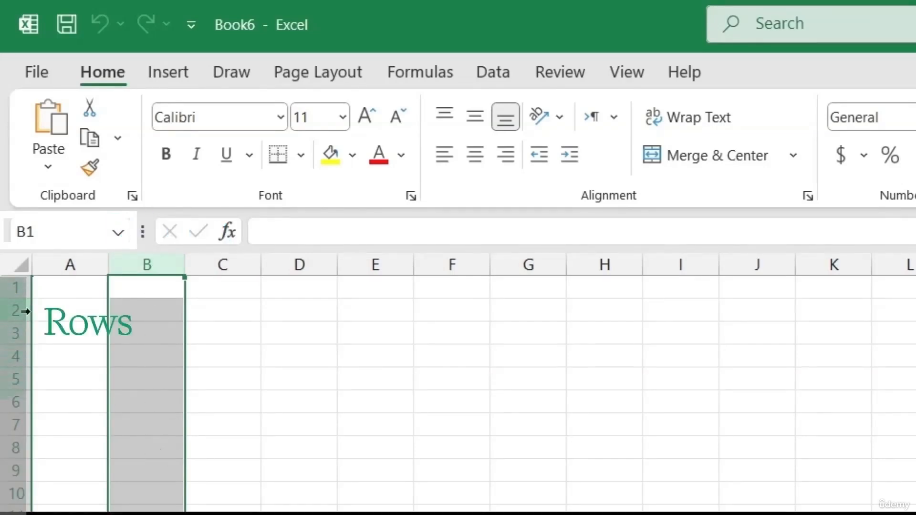
left_click(16, 332)
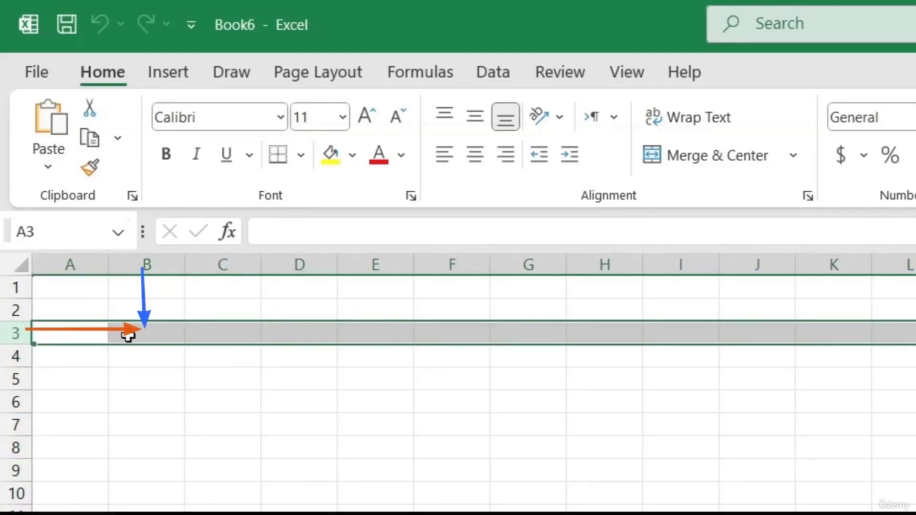
left_click(146, 335)
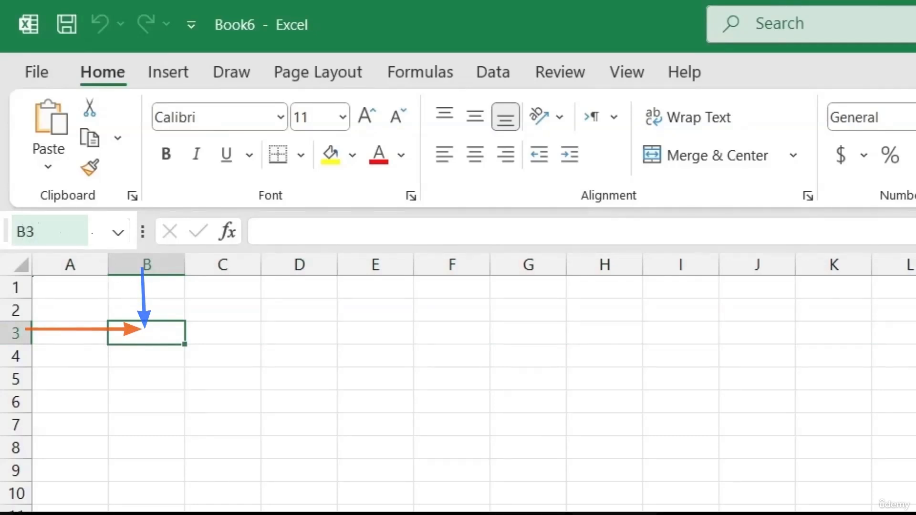
Enter the text "hello" in cell B3 and reselect that cell to view its content.
double_click(149, 330)
type("hello")
key("Return")
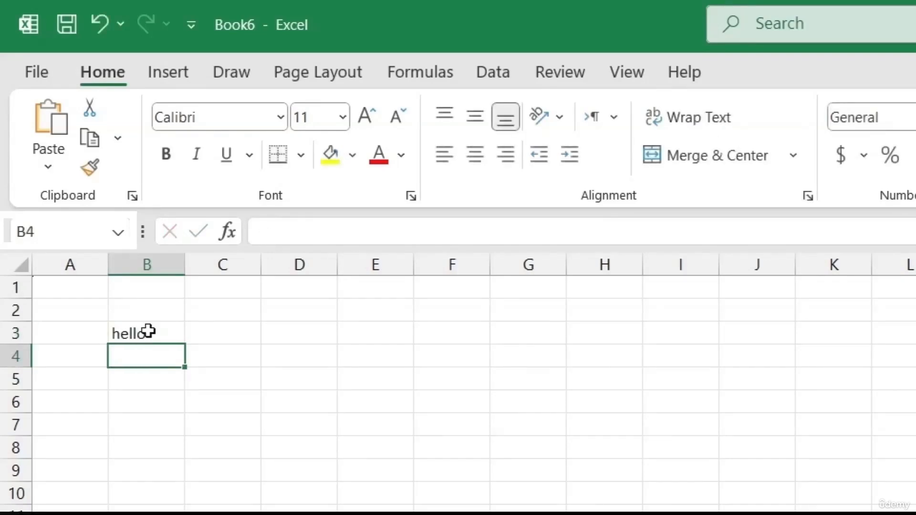
left_click(148, 330)
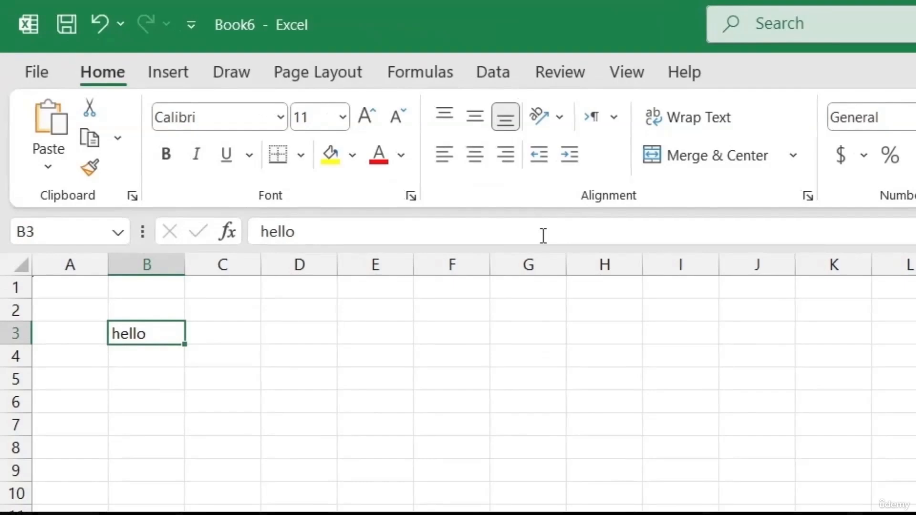
Enter the column headings "product" in cell A1 and "price" in cell B1.
left_click(70, 287)
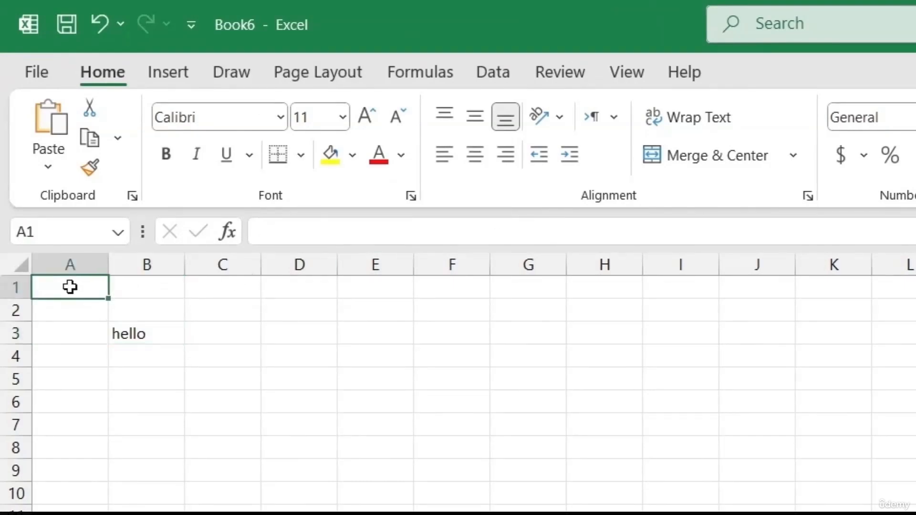
type("product")
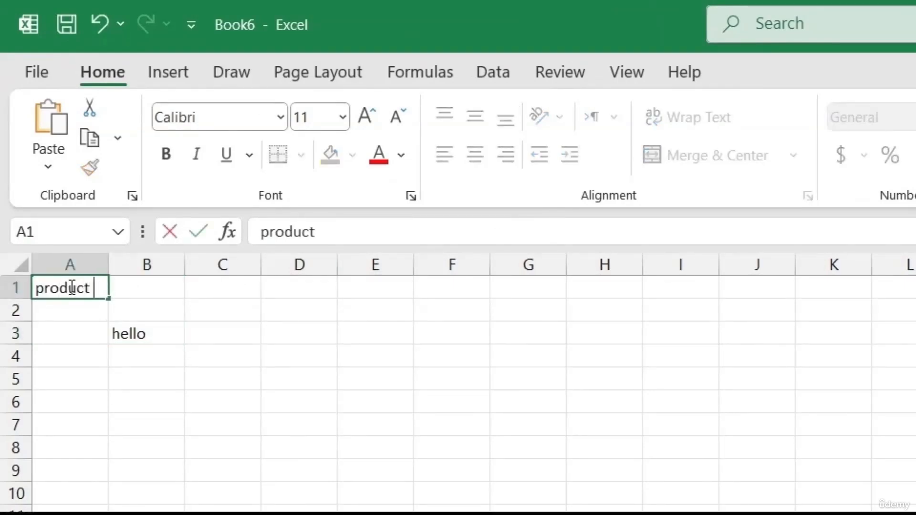
left_click(135, 286)
type("pri")
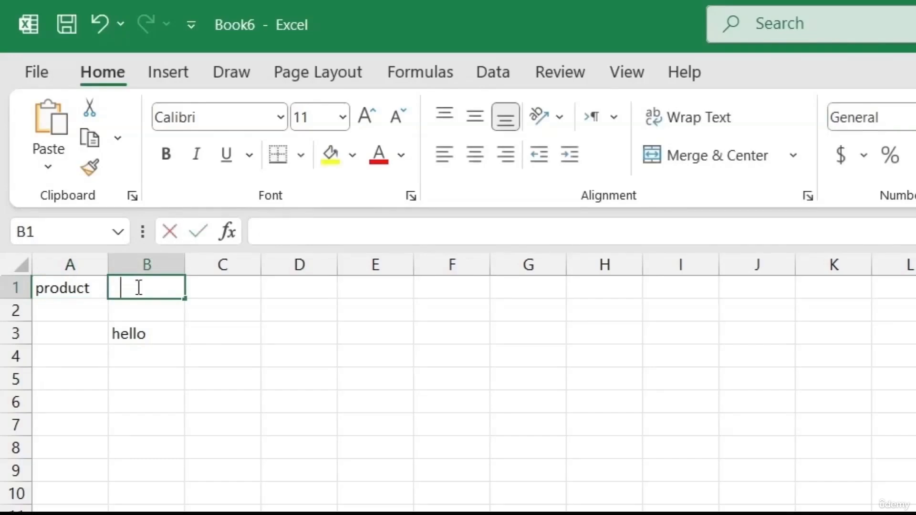
type("ce")
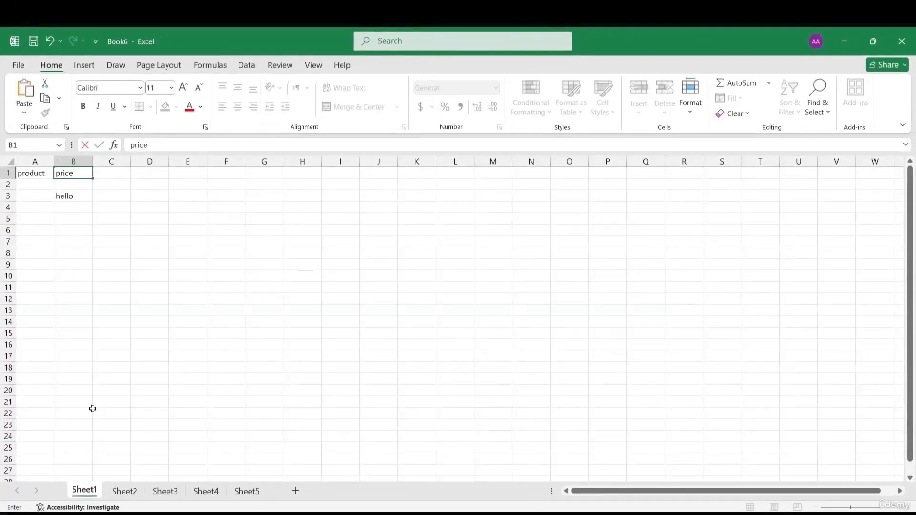
left_click(92, 491)
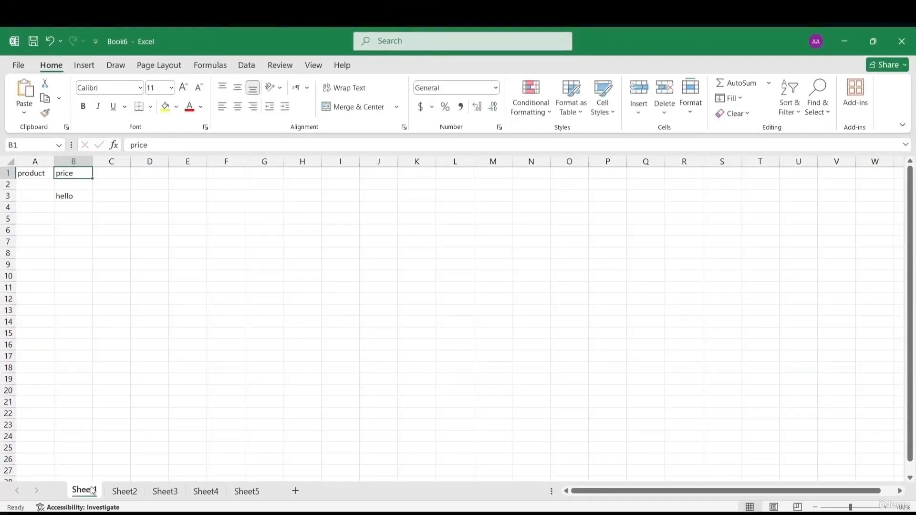
left_click(139, 380)
left_click(205, 381)
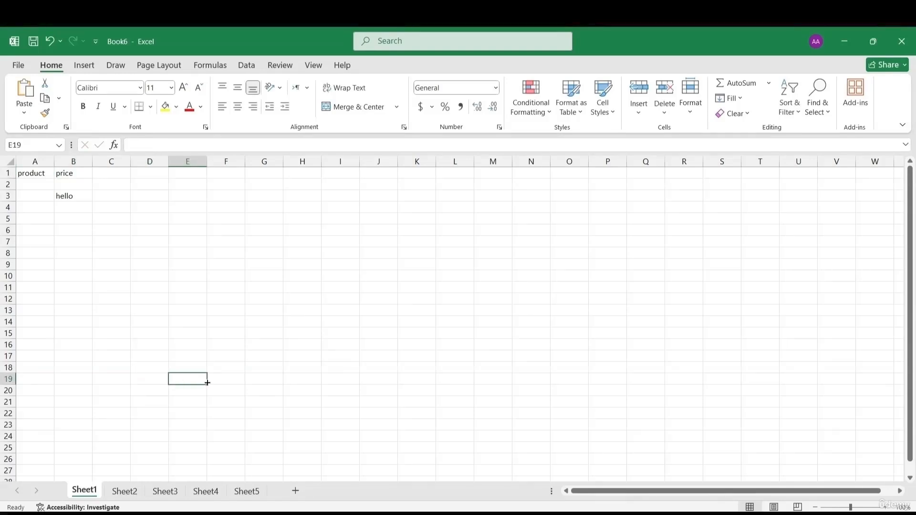
left_click(123, 434)
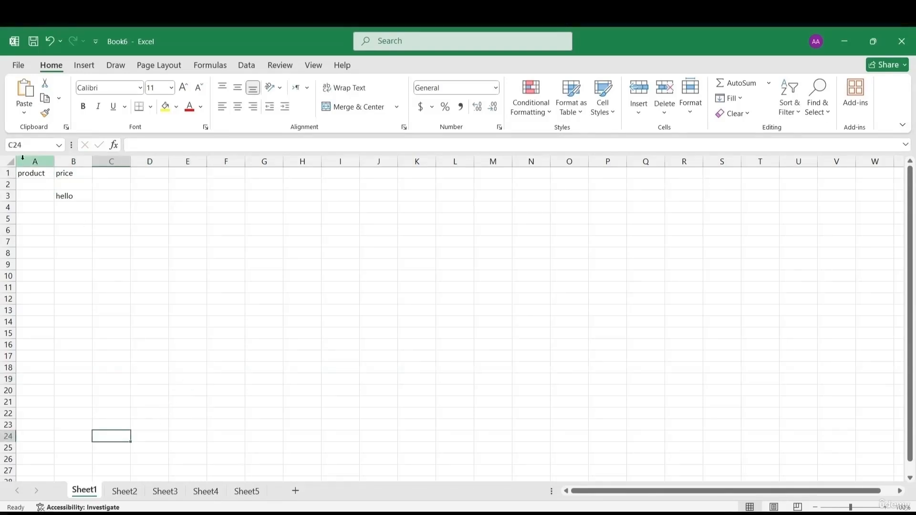
Rename the Sheet1 worksheet as "my first sheet".
double_click(84, 490)
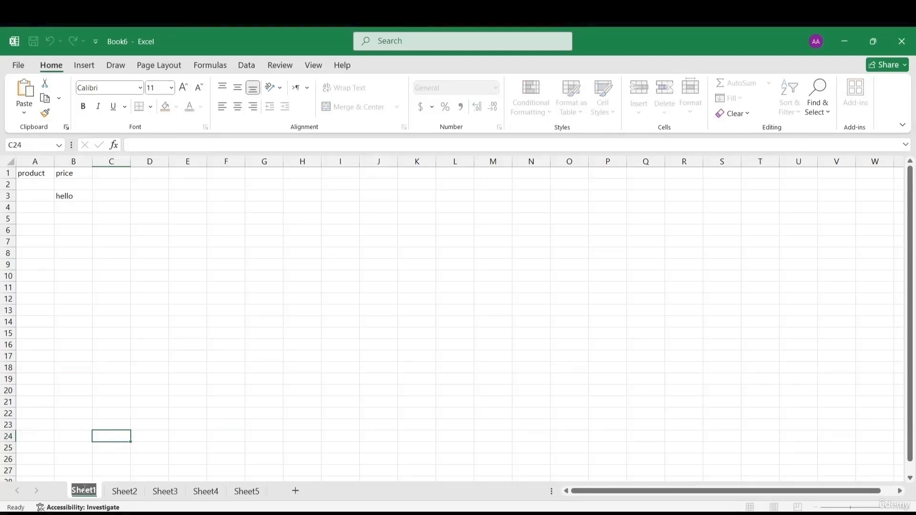
type("my first sheet")
key("Return")
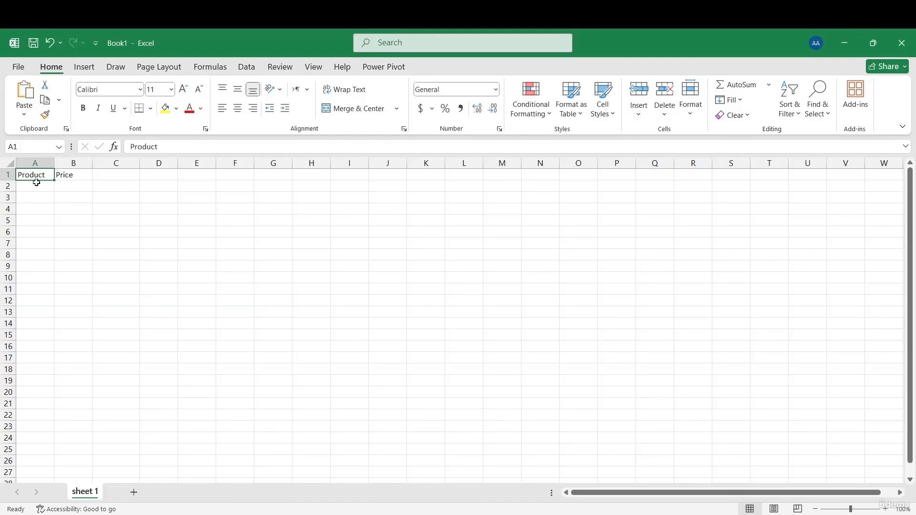
Select column A, column B, row 1 and row 2 one after another in the Book1 workbook.
left_click(34, 162)
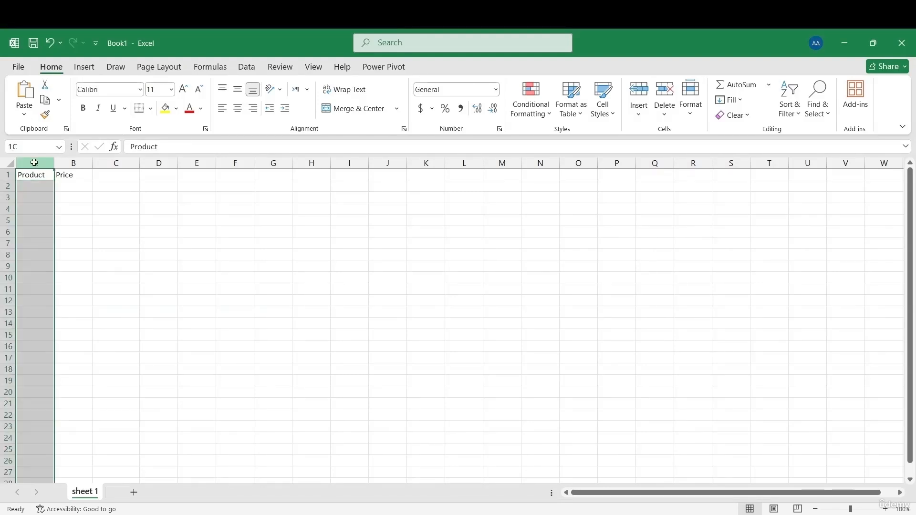
left_click(76, 162)
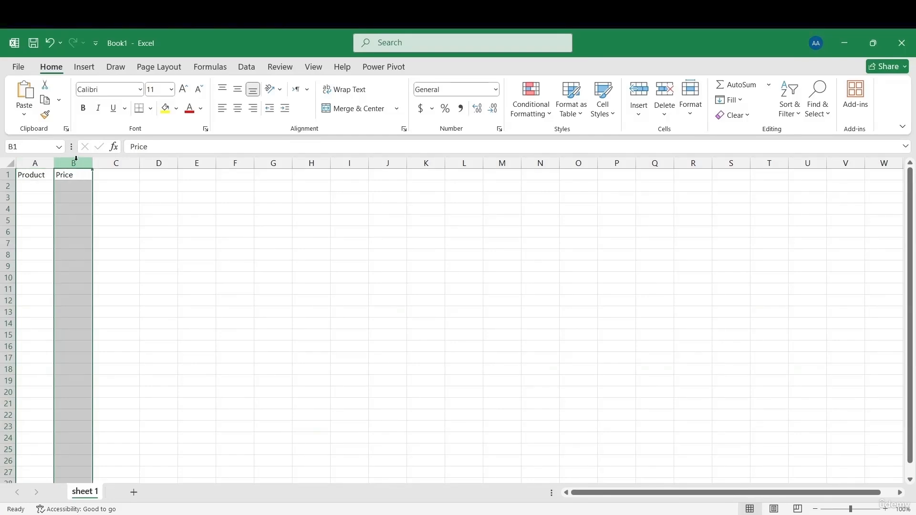
left_click(8, 175)
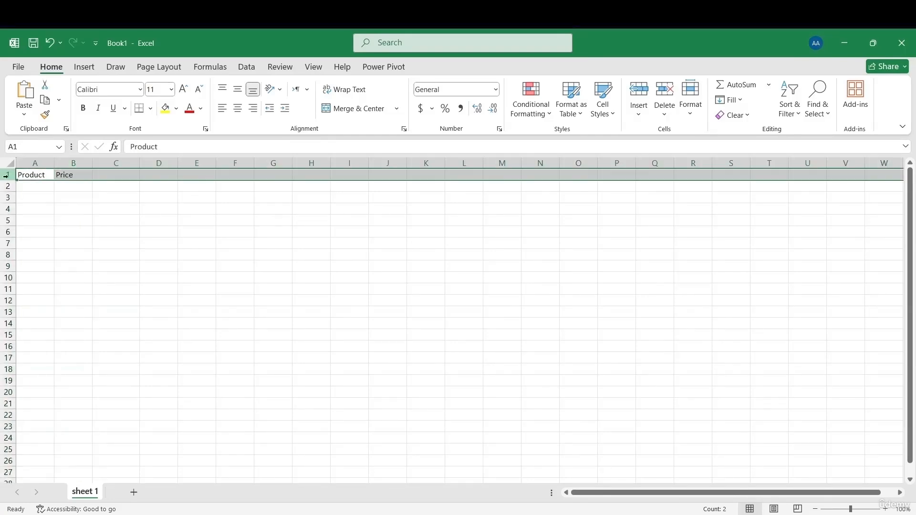
left_click(8, 187)
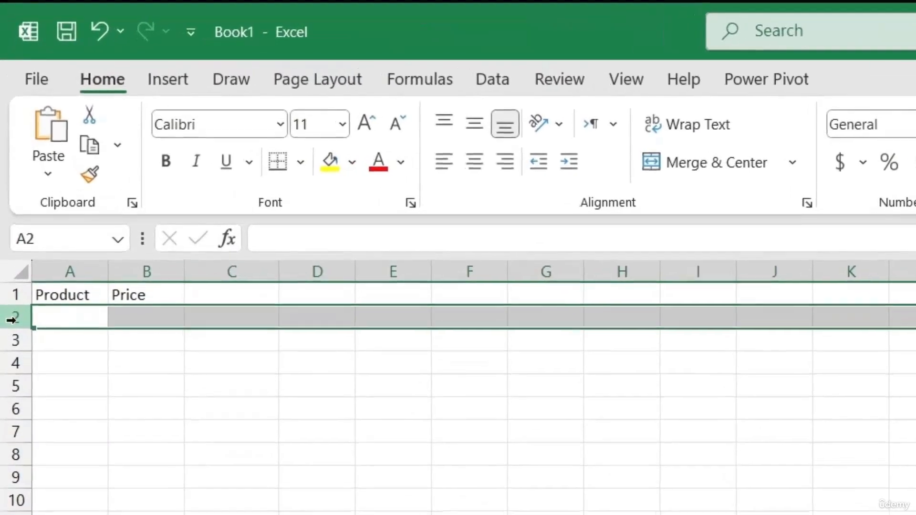
Enter the value 100 in cell B2 under the Price heading.
left_click(127, 321)
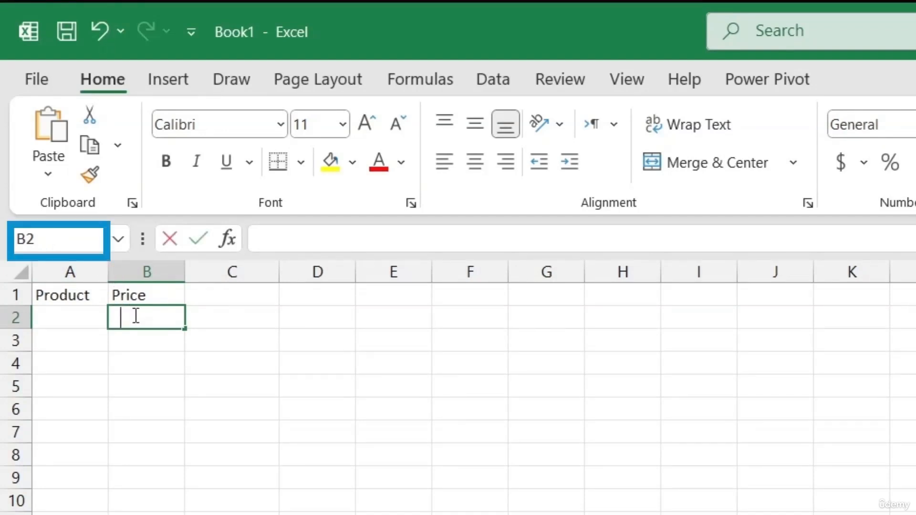
type("100")
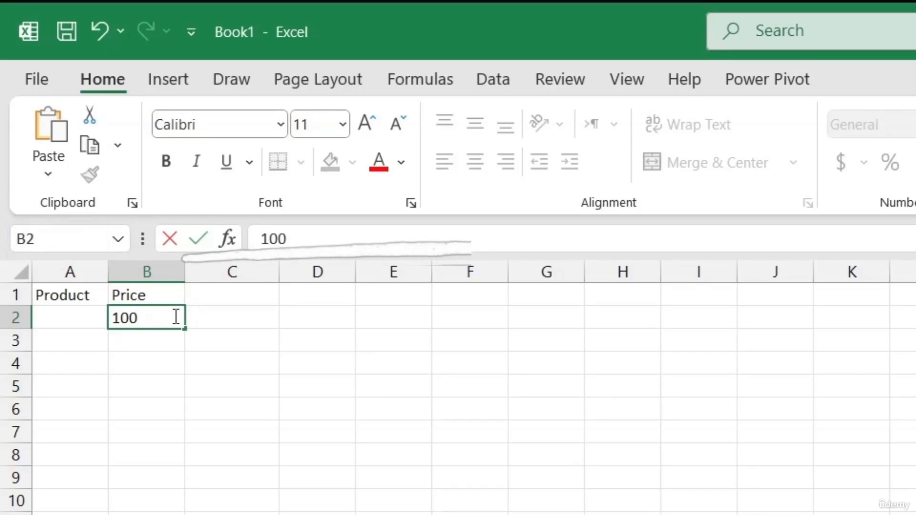
double_click(285, 238)
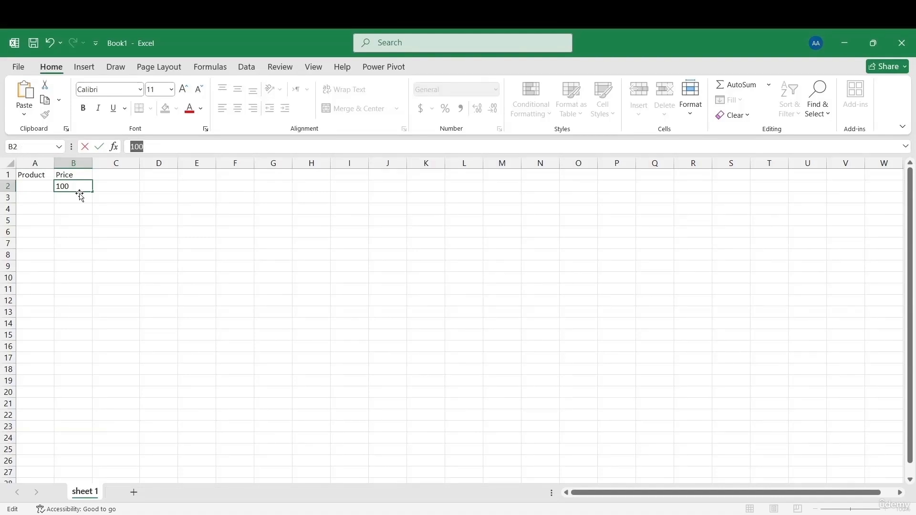
left_click(41, 177)
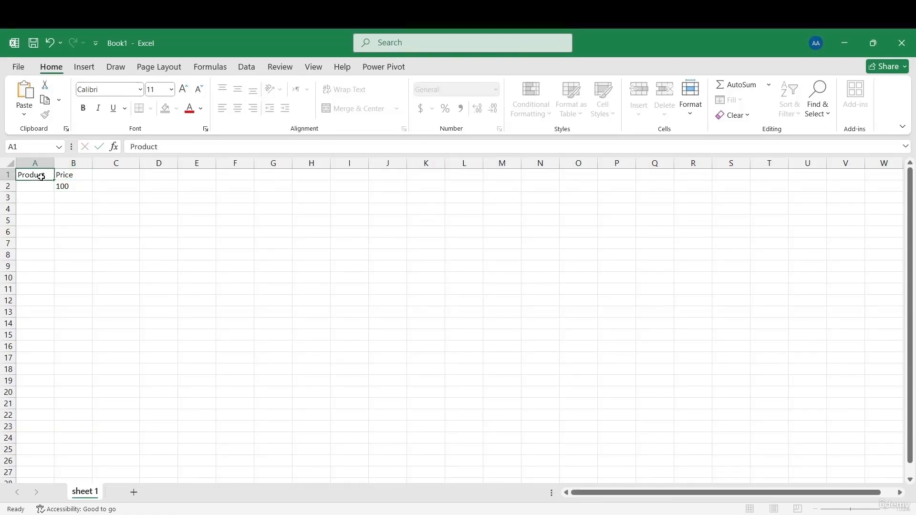
Select the range A1:B2, inspect cells A2 and B2 individually, and select the whole range again.
left_click_drag(52, 179, 68, 184)
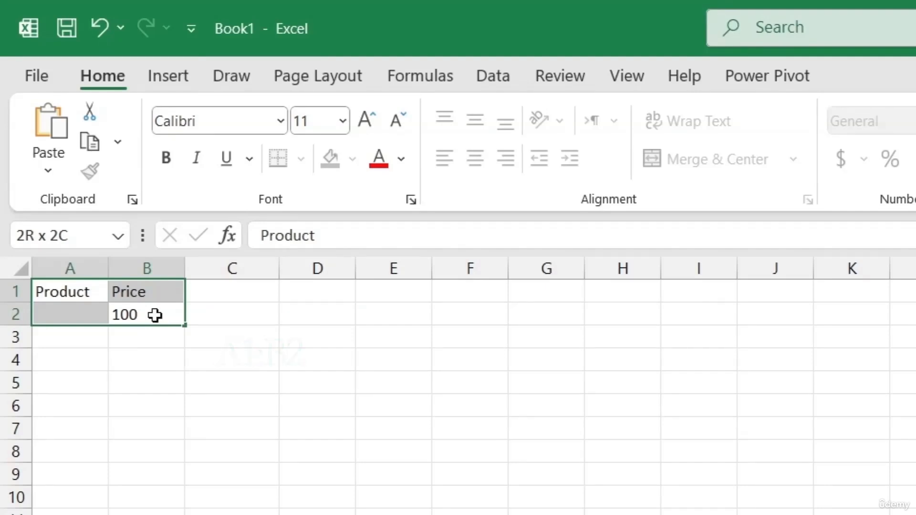
left_click_drag(156, 314, 155, 315)
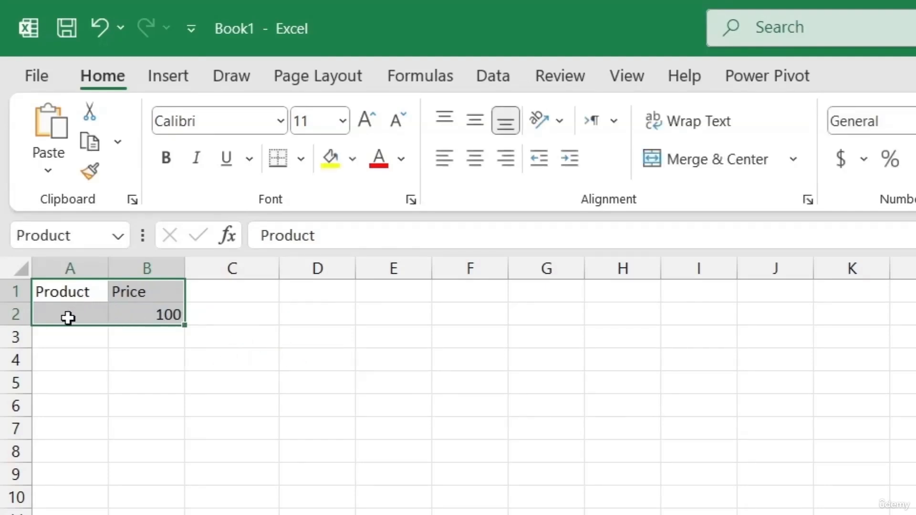
left_click(69, 315)
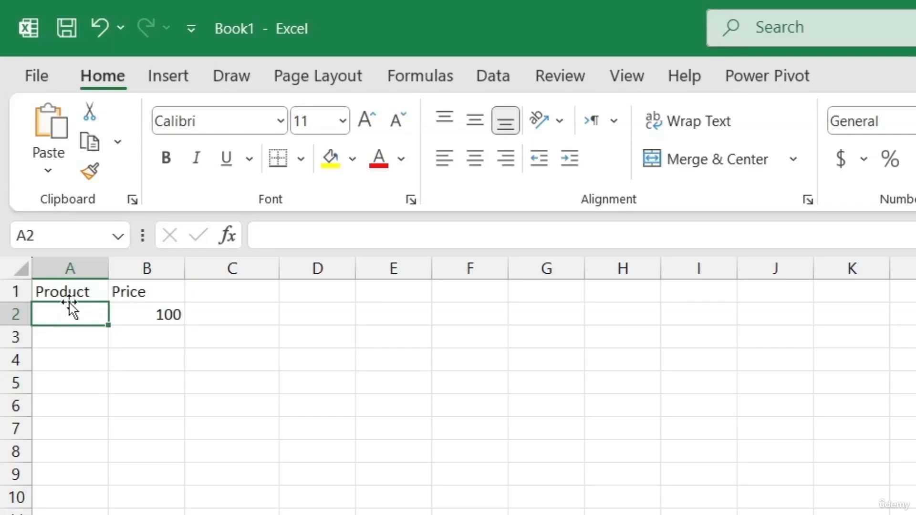
left_click(139, 320)
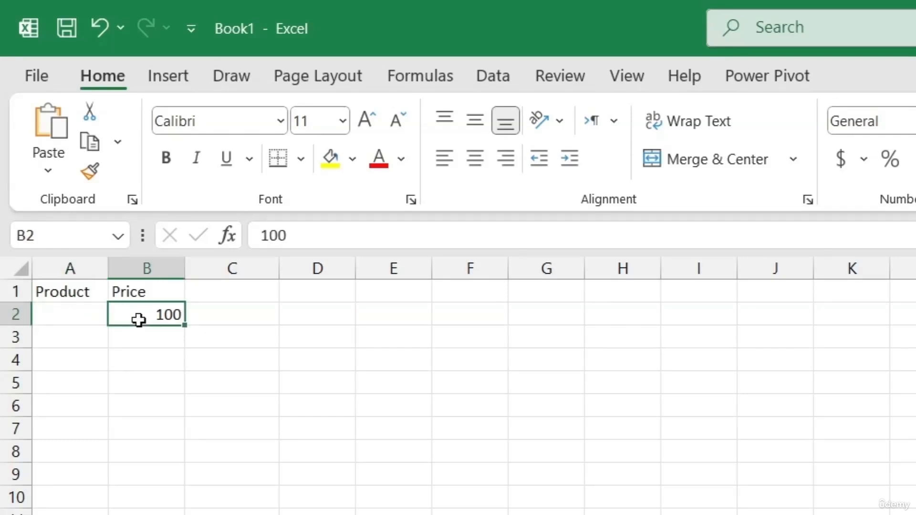
left_click_drag(79, 295, 173, 322)
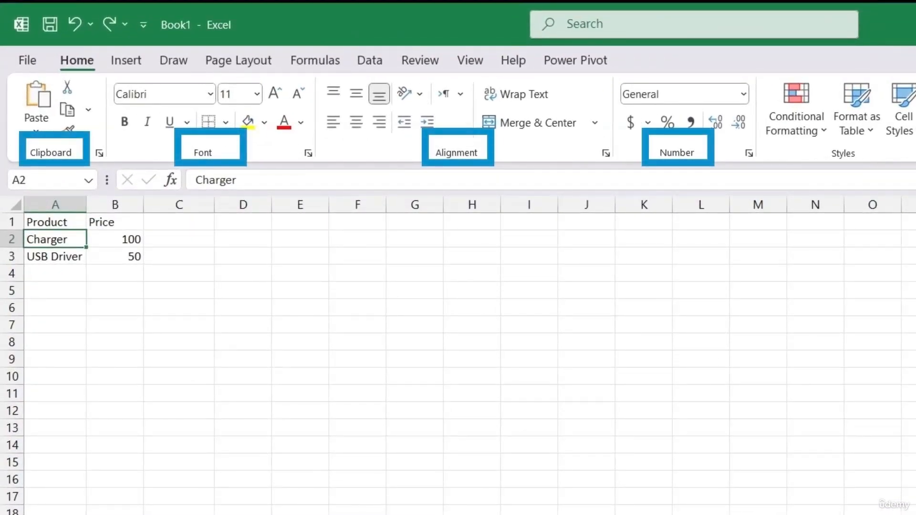
Make the Product heading in A1 bold and apply the dollar Accounting format to the charger's price in B2.
left_click(50, 217)
left_click(125, 116)
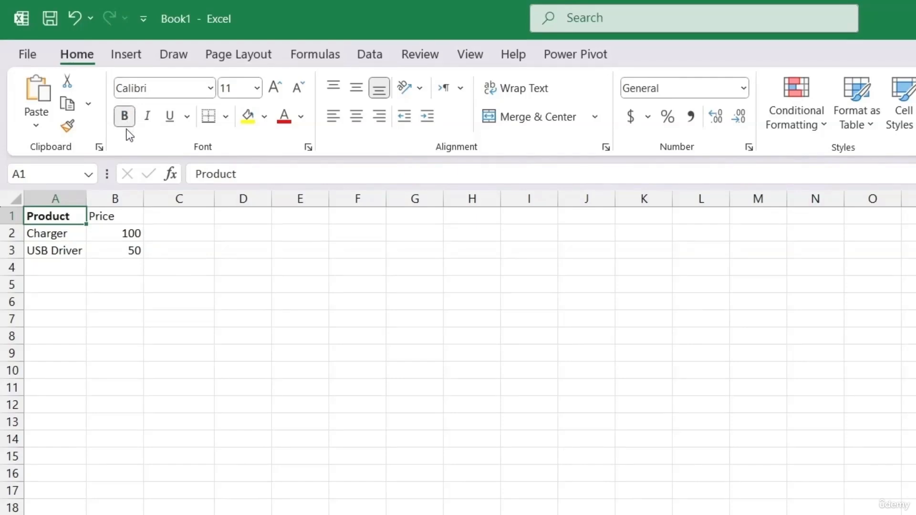
left_click(122, 238)
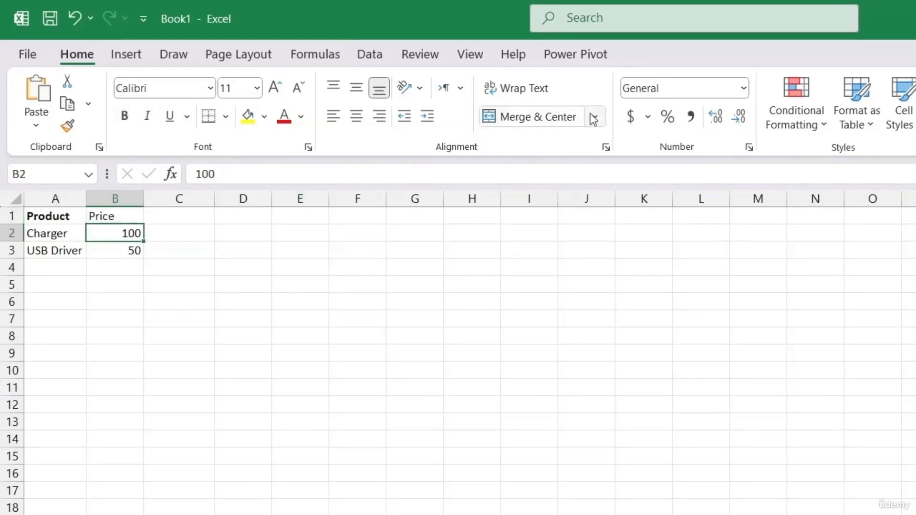
left_click(630, 117)
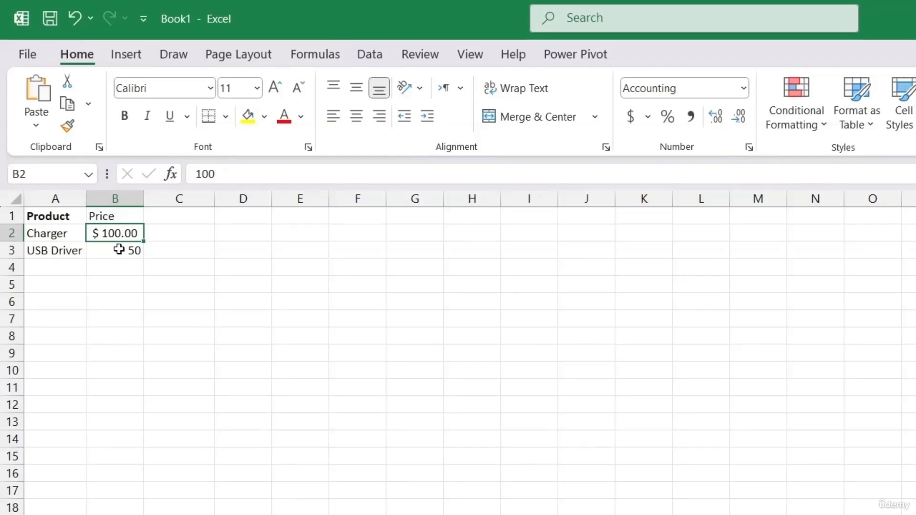
Center the Product and Price headings in the range A1:B1.
left_click(53, 219)
left_click_drag(53, 219, 100, 217)
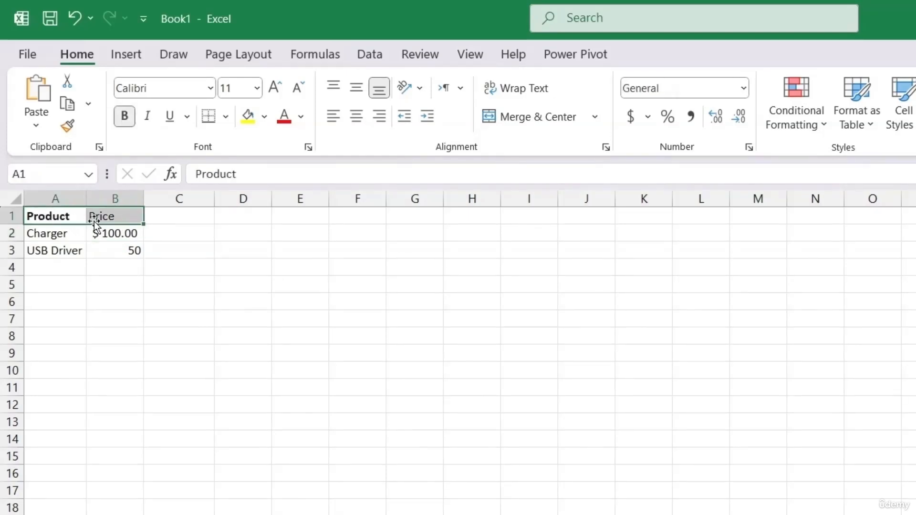
left_click(358, 117)
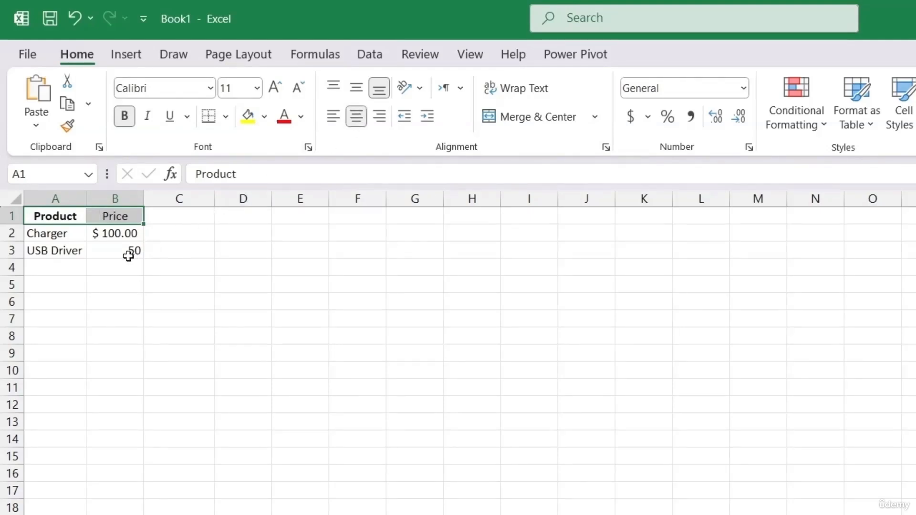
Copy the Product heading's formatting from A1 to the Price heading in B1 with Format Painter.
left_click(70, 219)
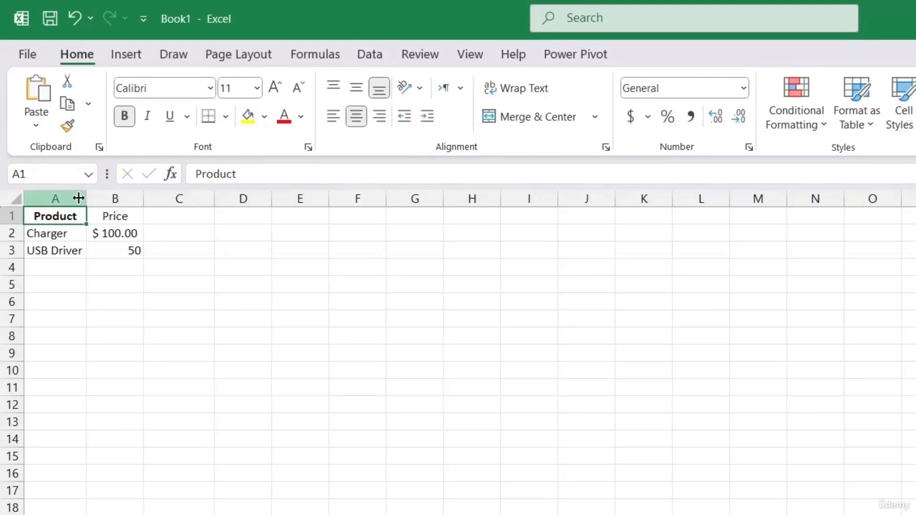
left_click(67, 126)
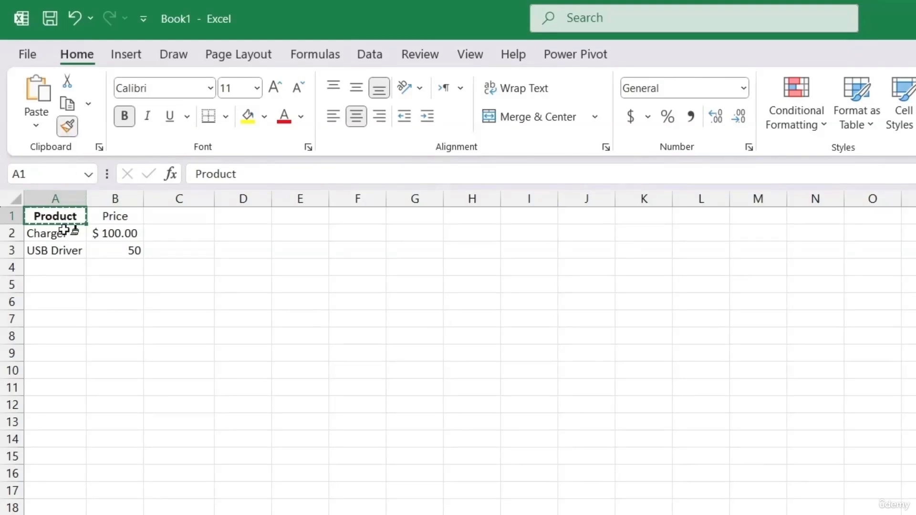
left_click(109, 219)
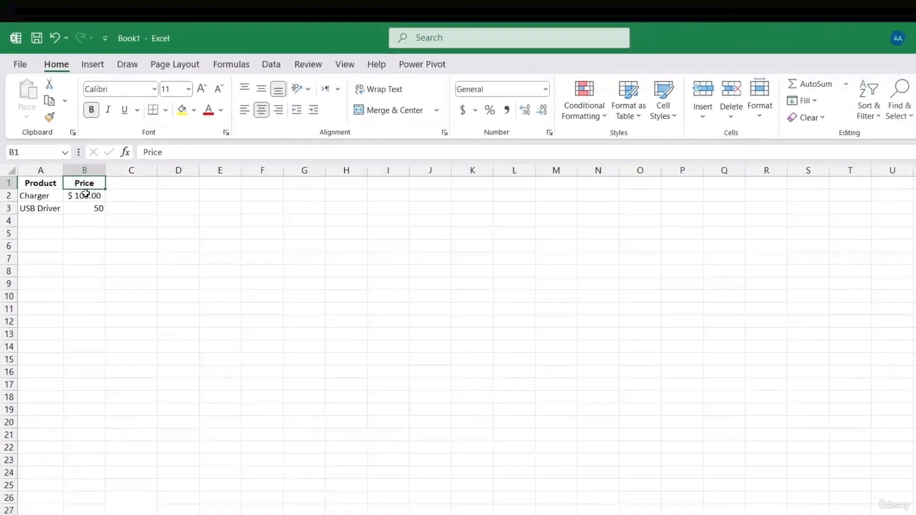
Copy the Accounting format of the charger's price in B2 to the USB Driver's price in B3 with Format Painter.
left_click(113, 233)
left_click(45, 115)
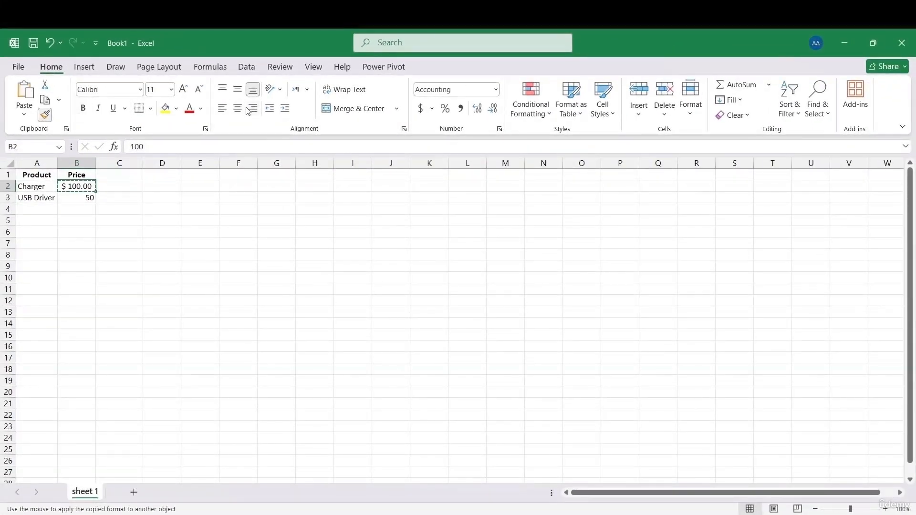
left_click(89, 196)
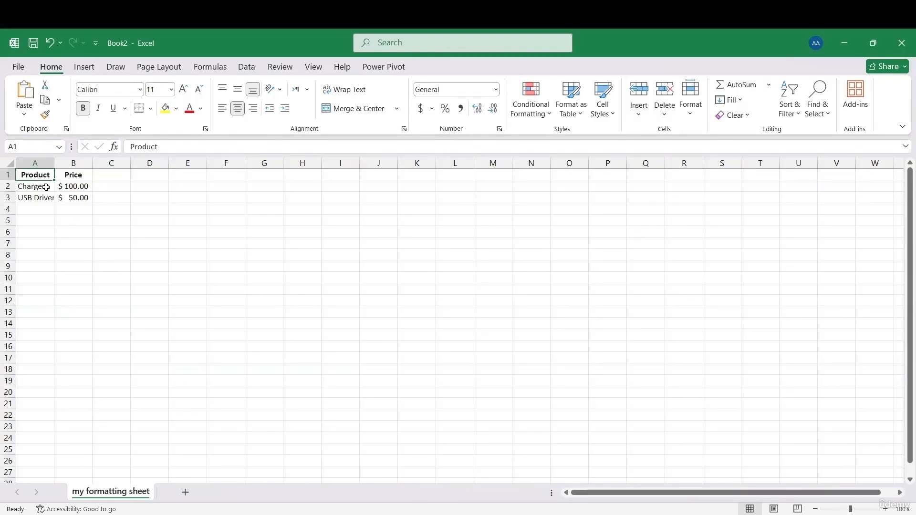
Start saving the workbook under a new name in the Documents folder and name it Project Budget September.xlsx.
left_click(17, 66)
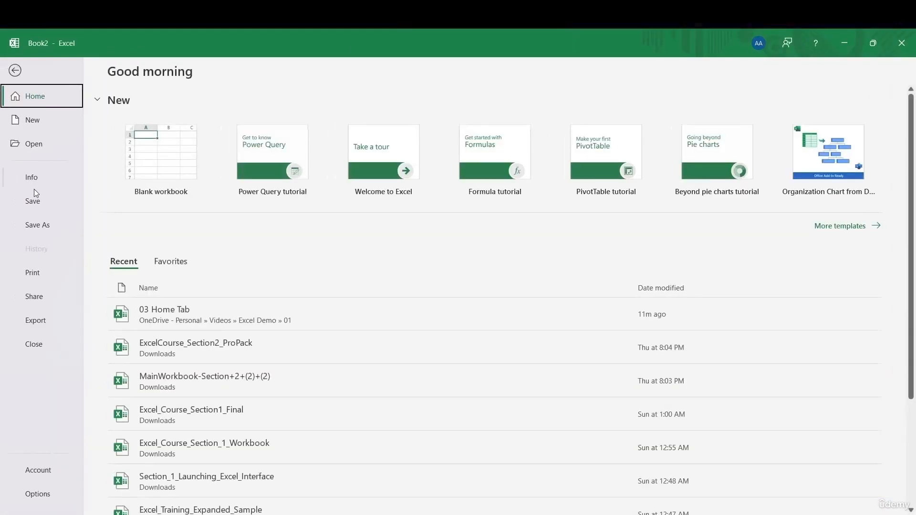
left_click(37, 225)
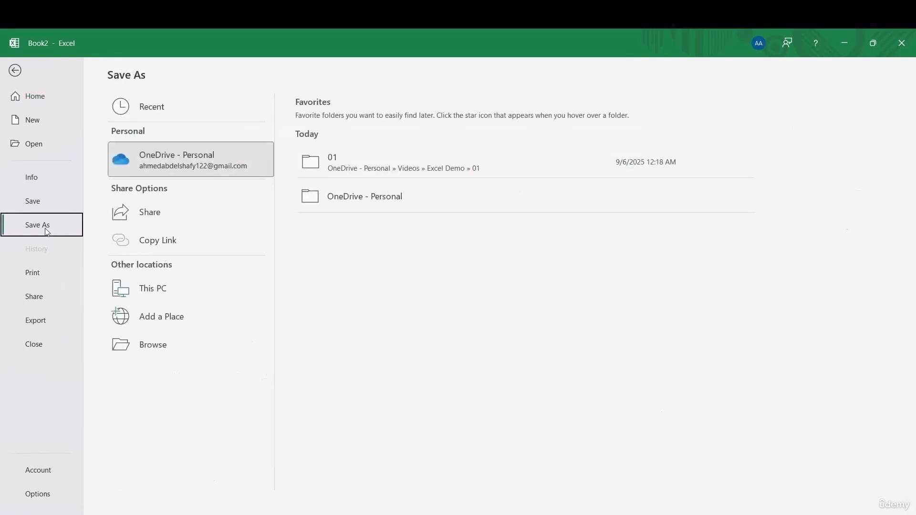
left_click(153, 348)
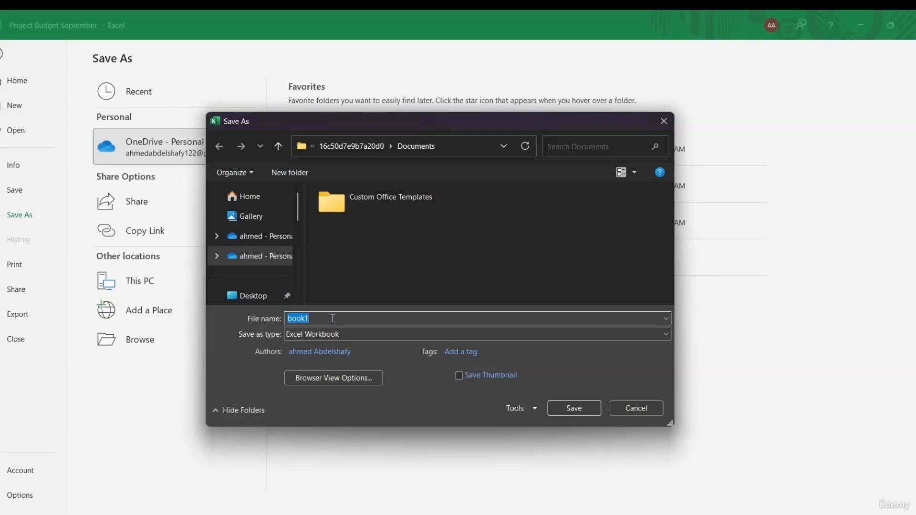
key("ctrl+v")
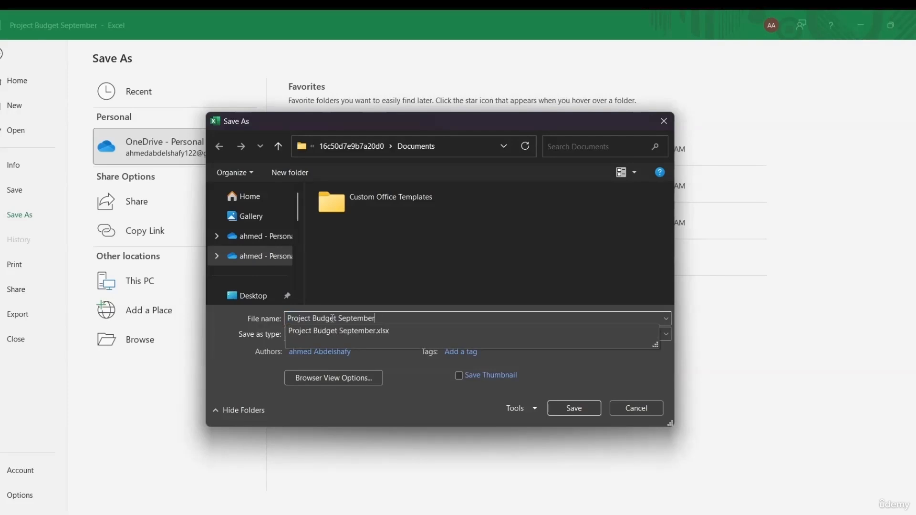
left_click(379, 331)
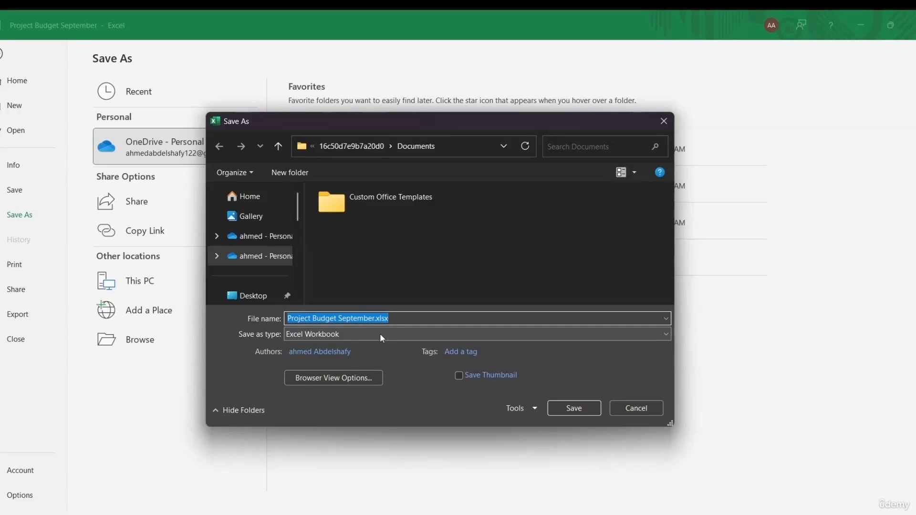
View the available file types, keep Excel Workbook, and save the file, replacing the existing one of that name.
key("End")
left_click(346, 333)
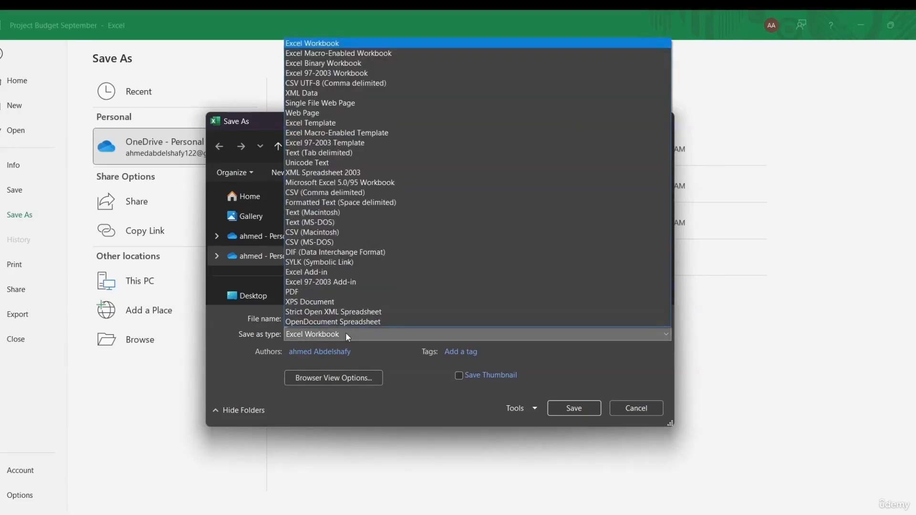
left_click(345, 333)
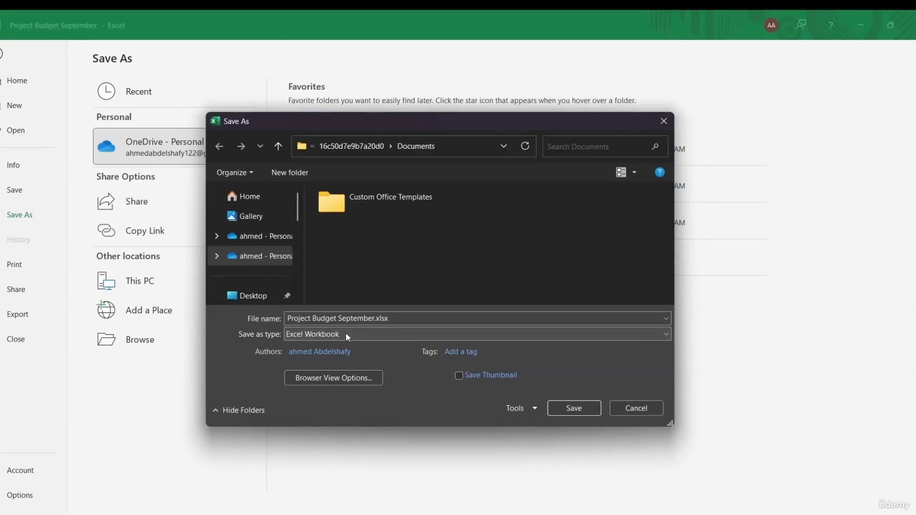
left_click(386, 319)
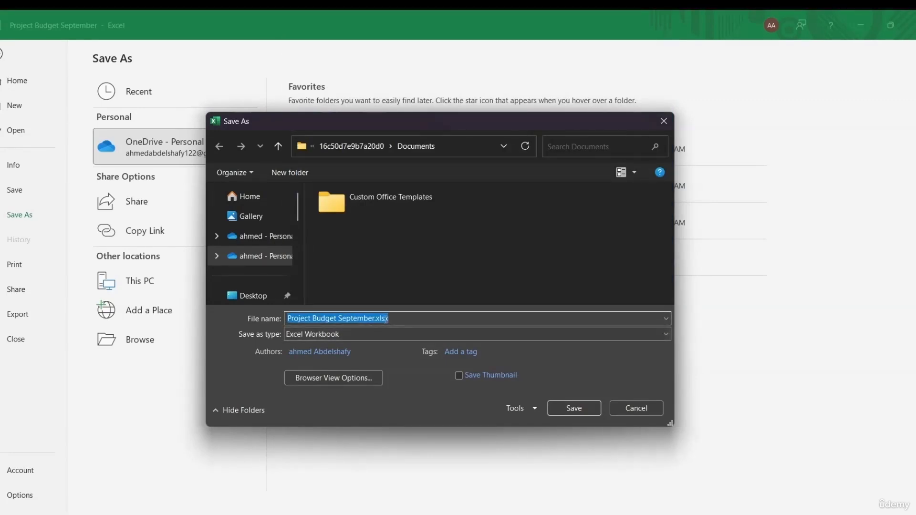
left_click(562, 408)
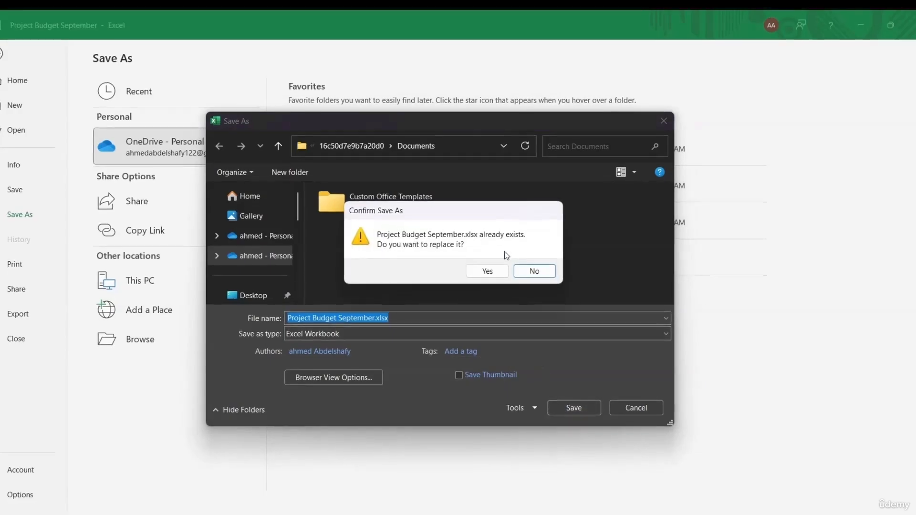
left_click(487, 271)
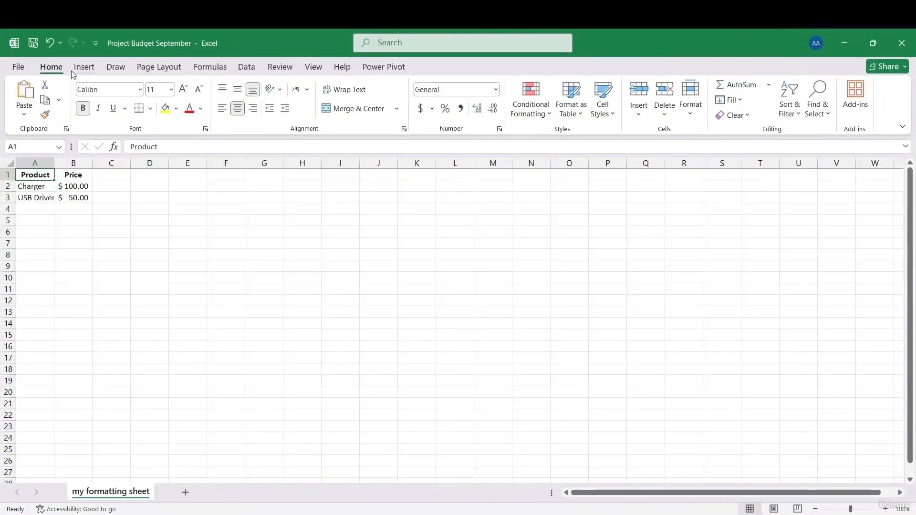
Open the Project Budget September workbook from the list of recent workbooks.
left_click(20, 66)
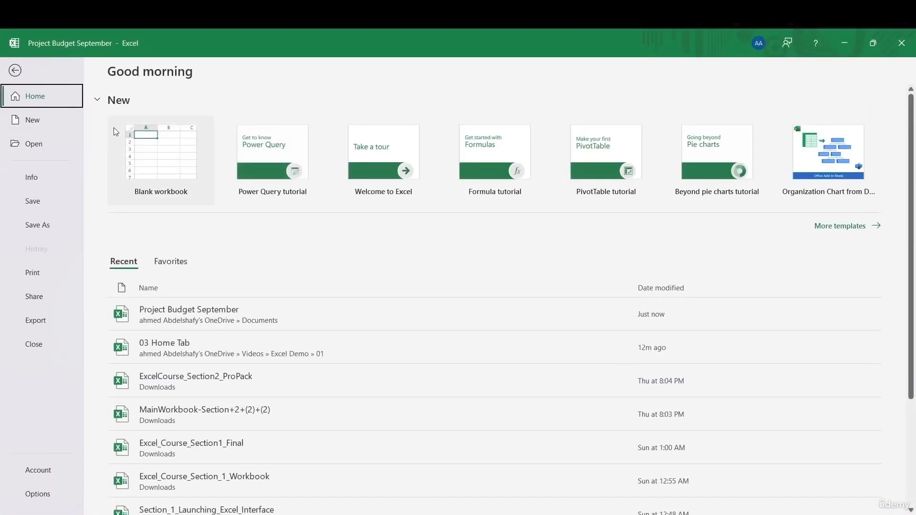
left_click(20, 143)
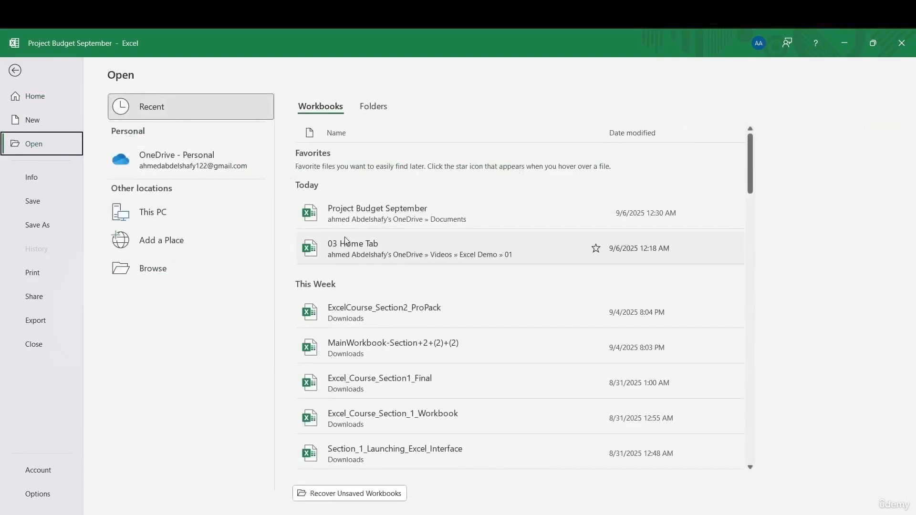
left_click(416, 215)
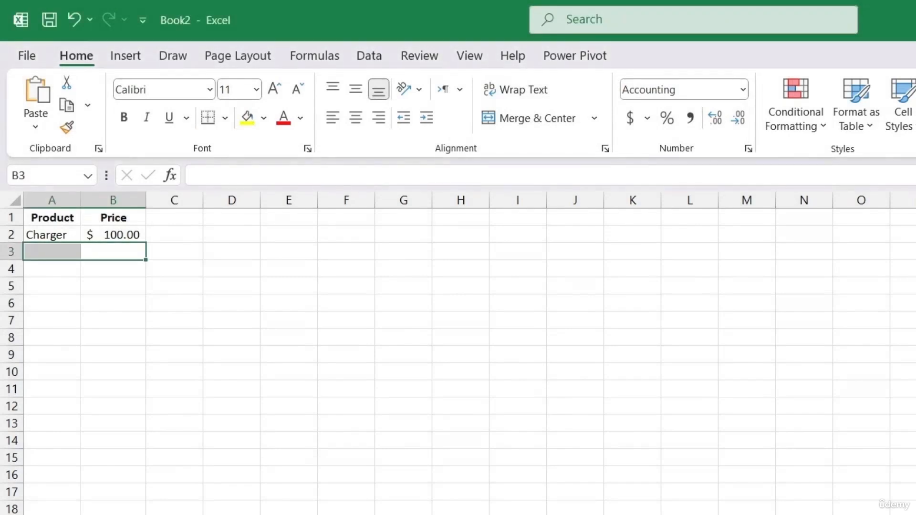
Enter the product name Laptop in cell A3 of the Book2 workbook, below Charger.
left_click(99, 266)
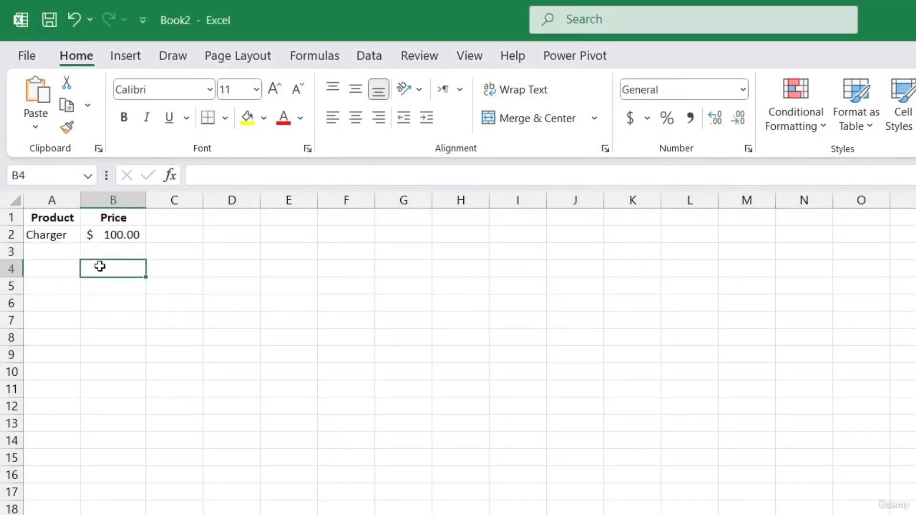
left_click(63, 252)
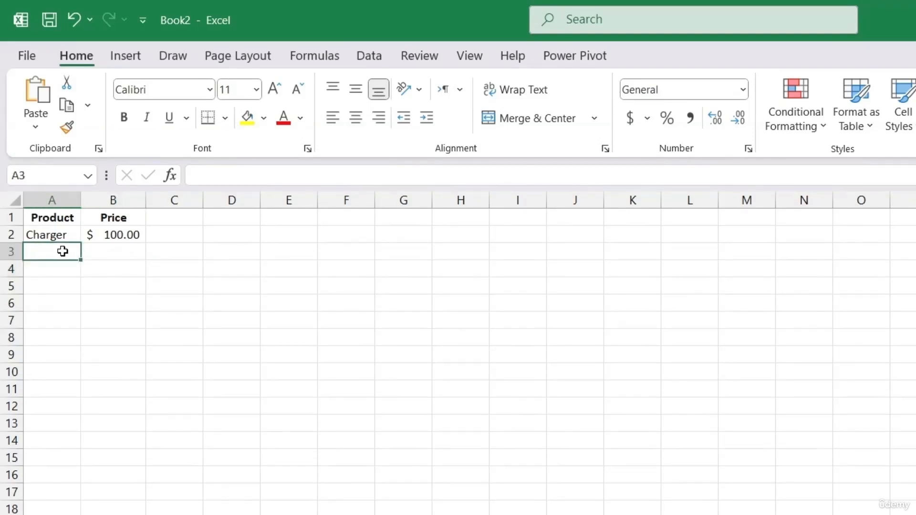
type("Laptop")
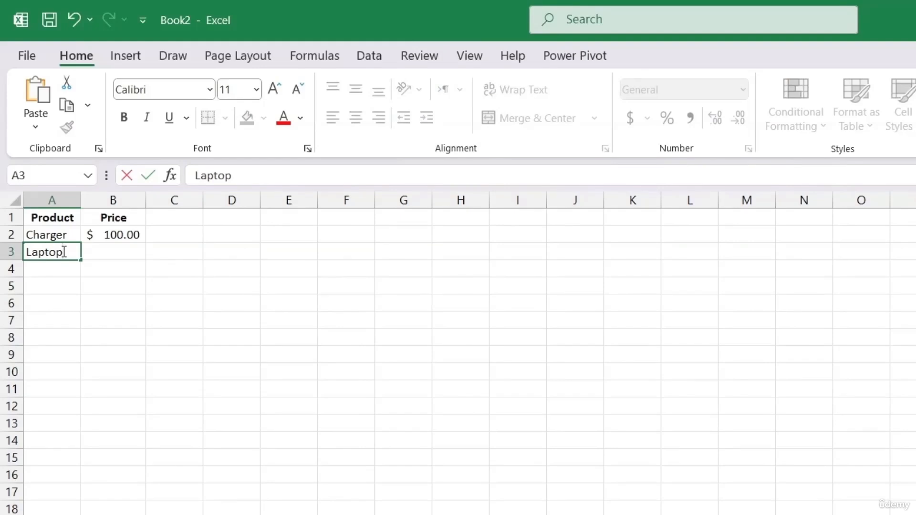
double_click(211, 175)
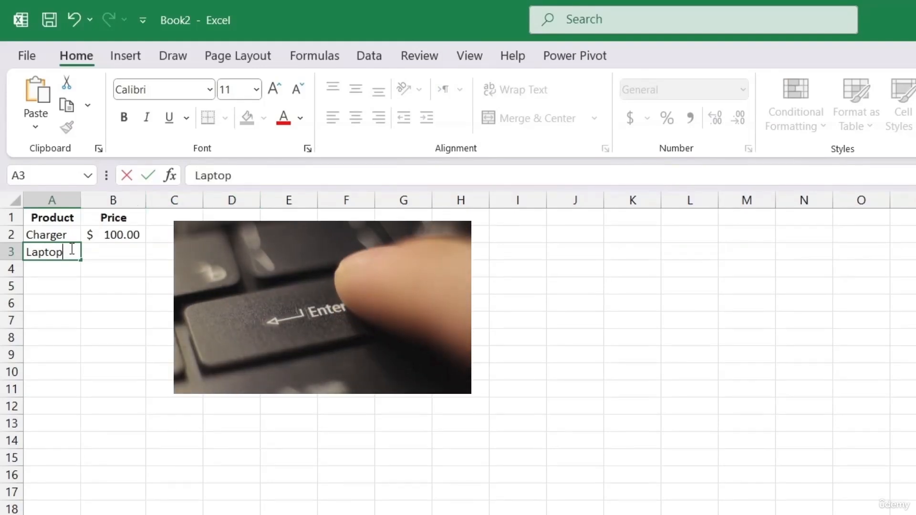
key("Return")
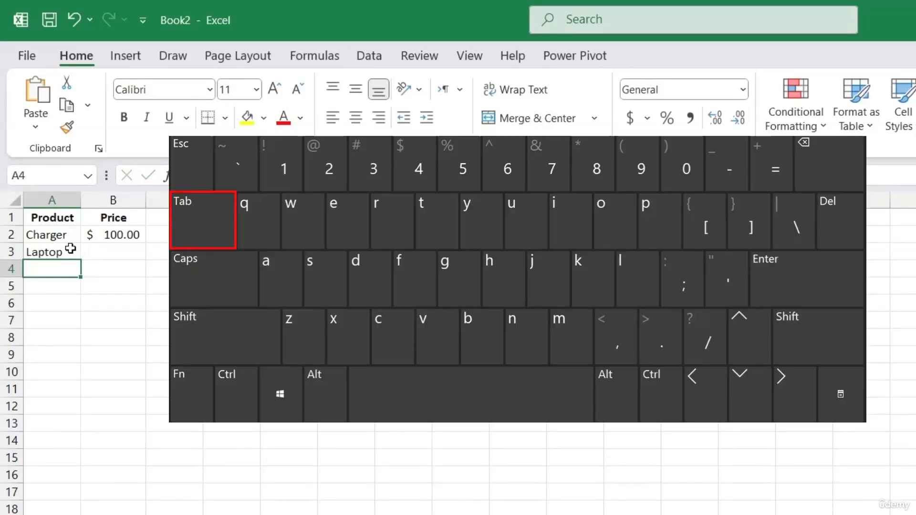
Enter 1200 as the laptop's price in cell B3, moving there from A3, and move on to cell B5.
left_click(71, 249)
key("Tab")
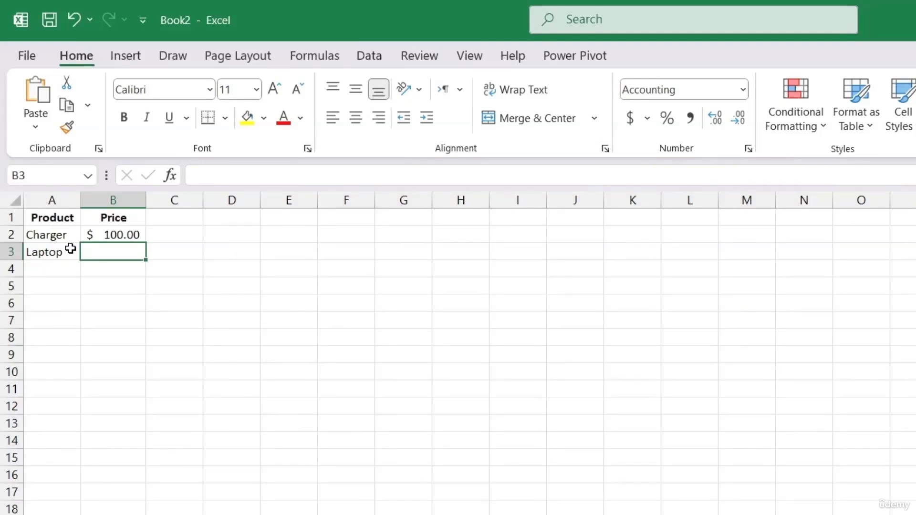
type("1200")
key("Return")
key("Return")
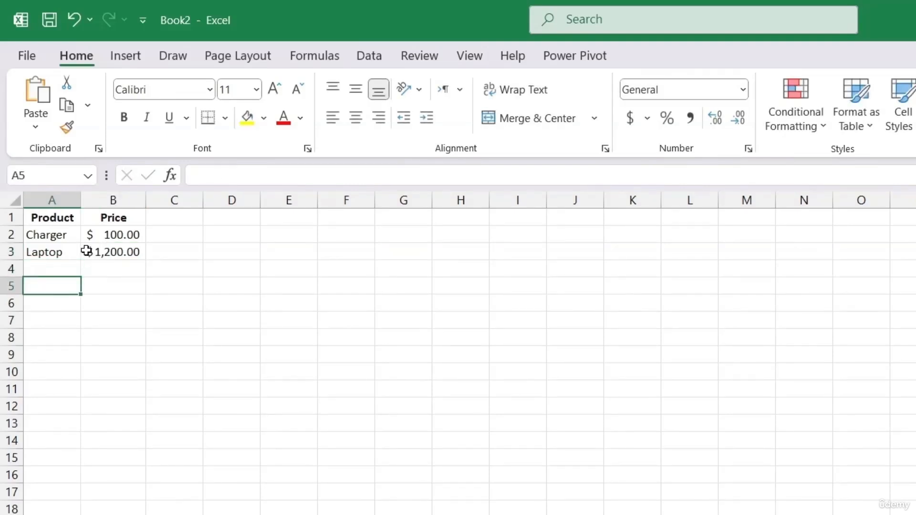
key("Tab")
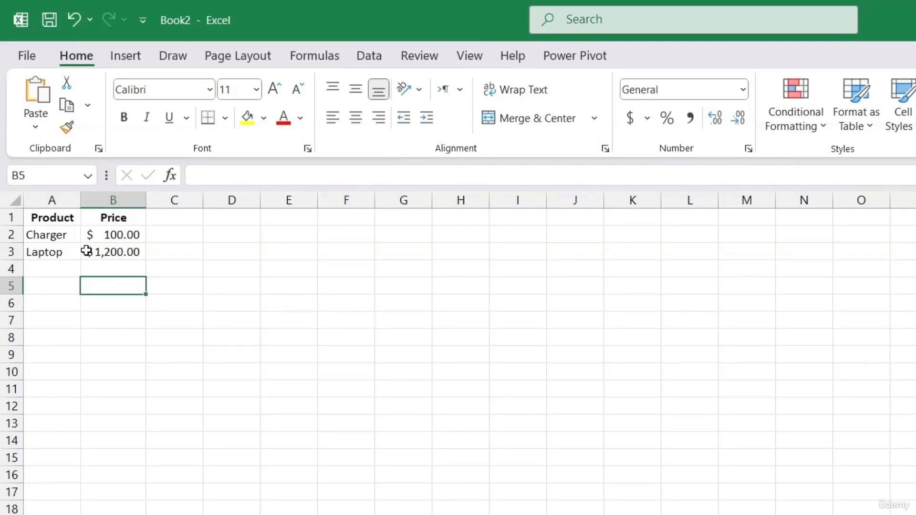
double_click(123, 252)
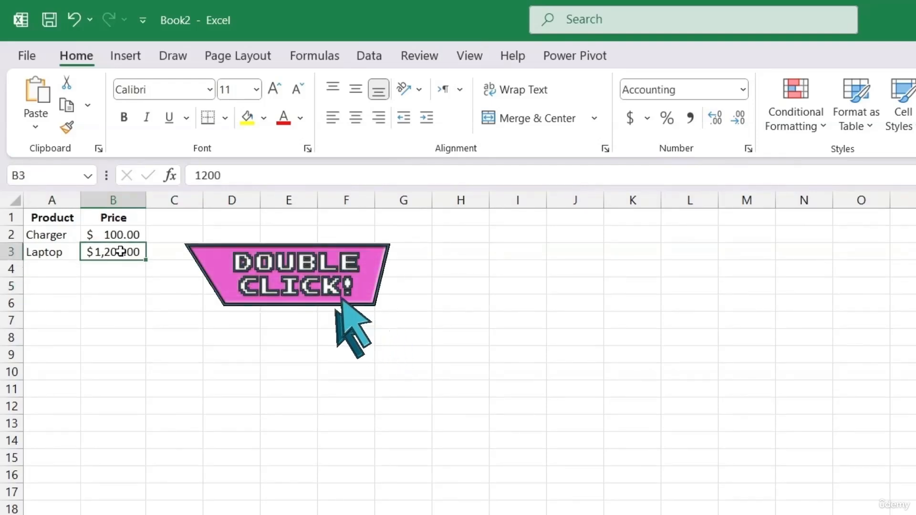
double_click(121, 251)
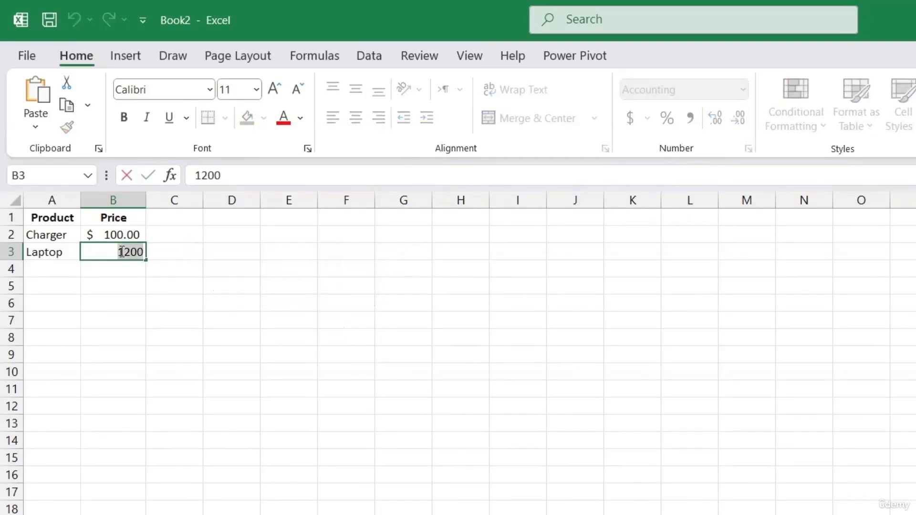
key("Escape")
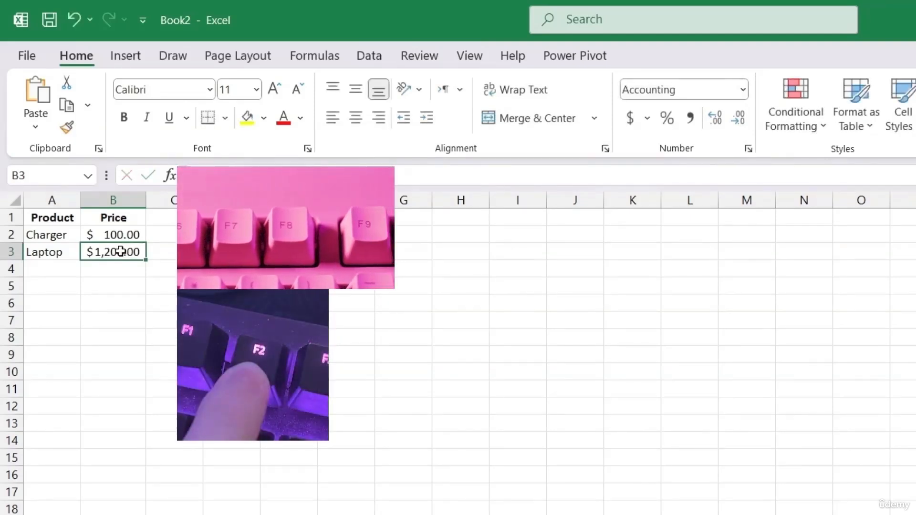
Edit the laptop's price in cell B3, replacing it with 60.
key("F2")
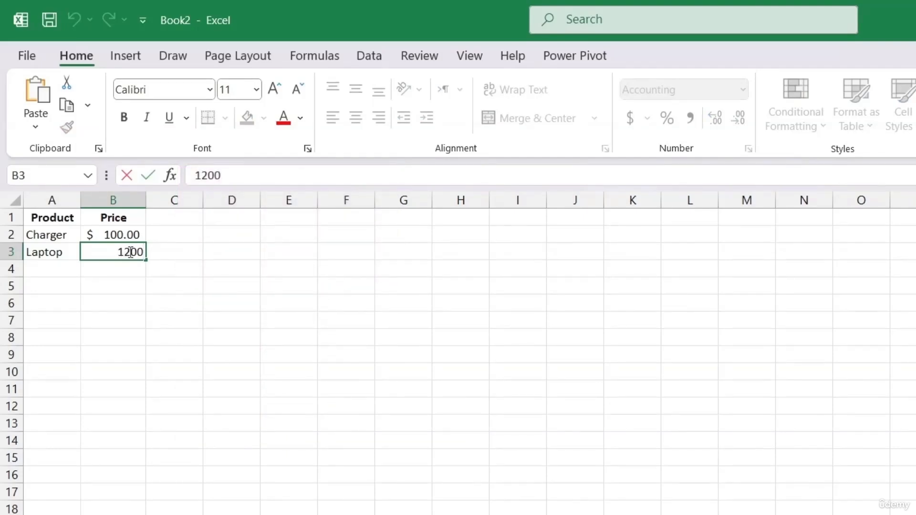
double_click(131, 252)
type("600")
key("Return")
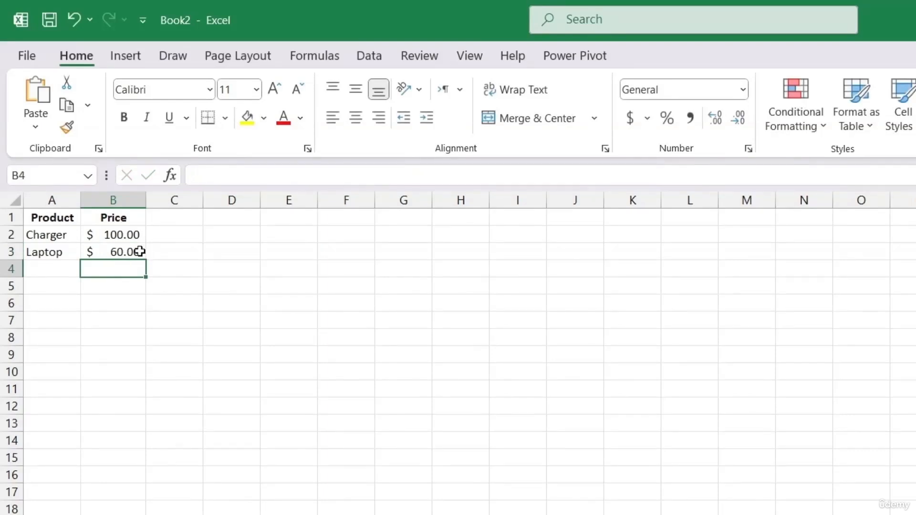
key("Escape")
Clear the laptop's price from cell B3 and undo the deletion.
left_click(136, 251)
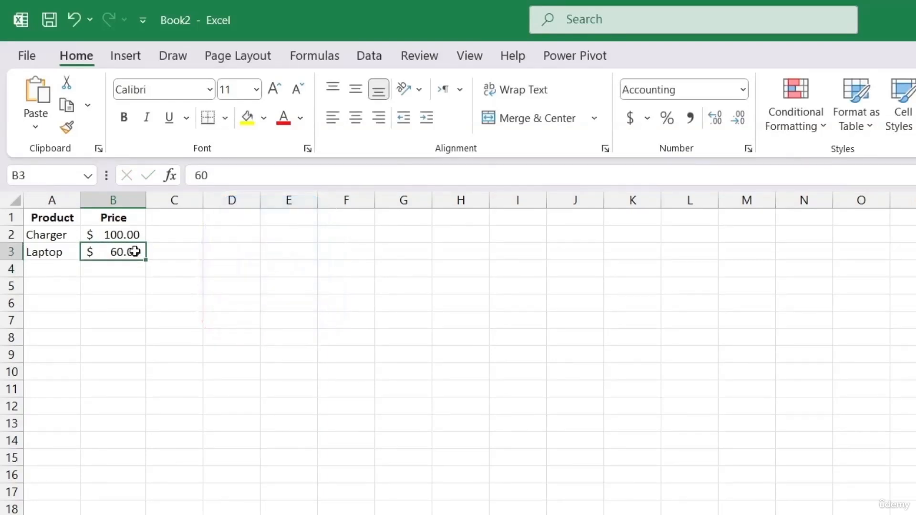
double_click(135, 251)
key("Escape")
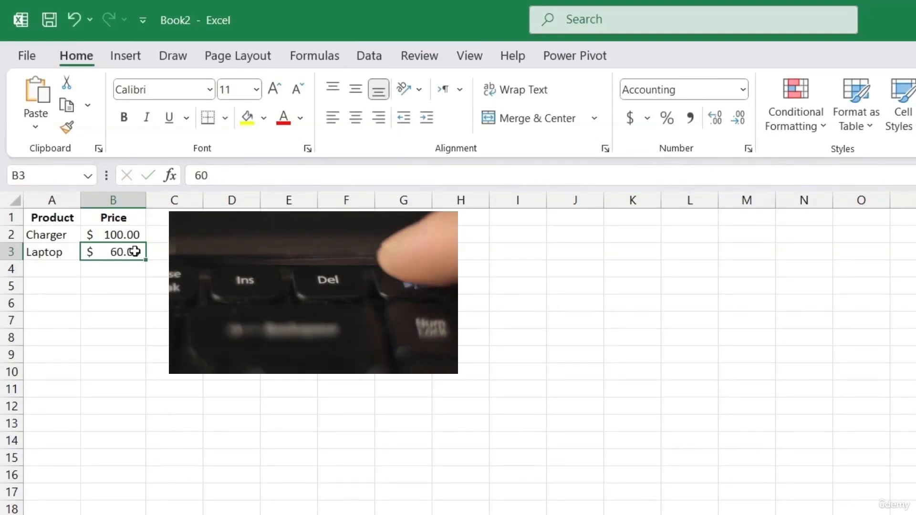
key("Delete")
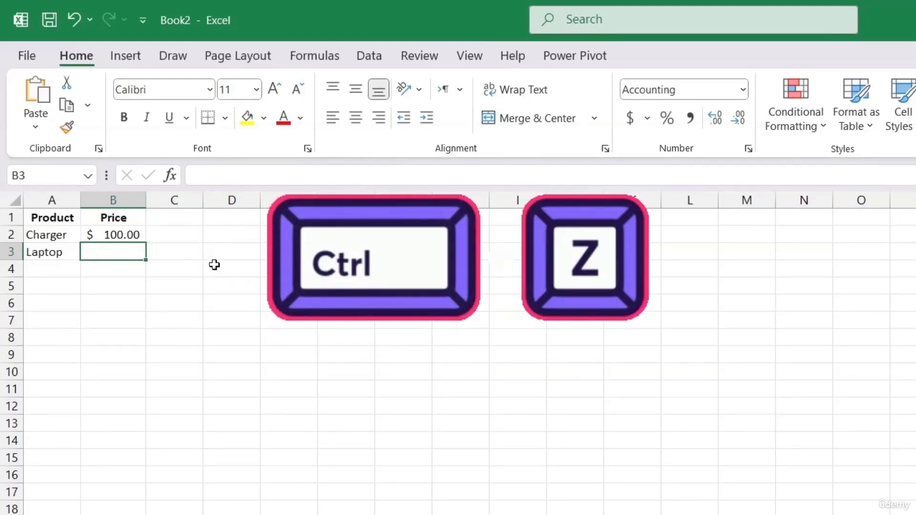
key("ctrl+z")
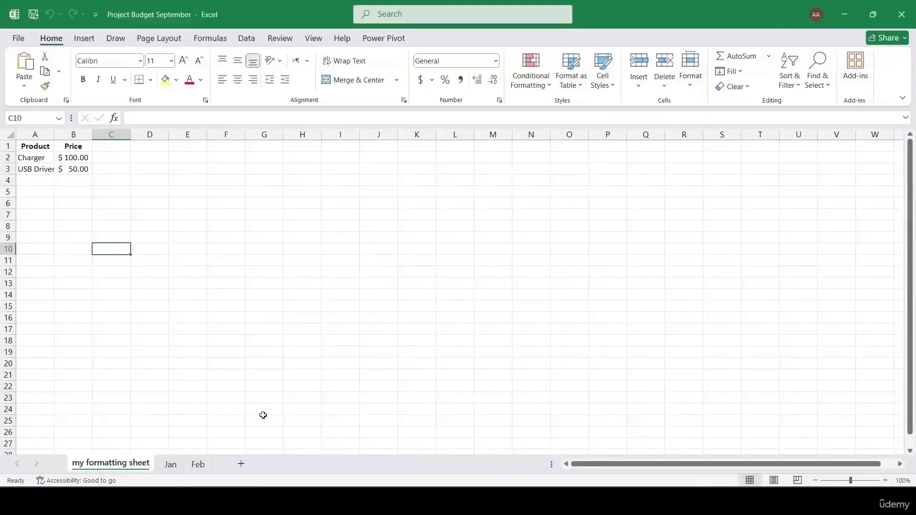
View the Jan and Feb sheets of the Project Budget September workbook, returning to Jan.
left_click(171, 464)
left_click(199, 466)
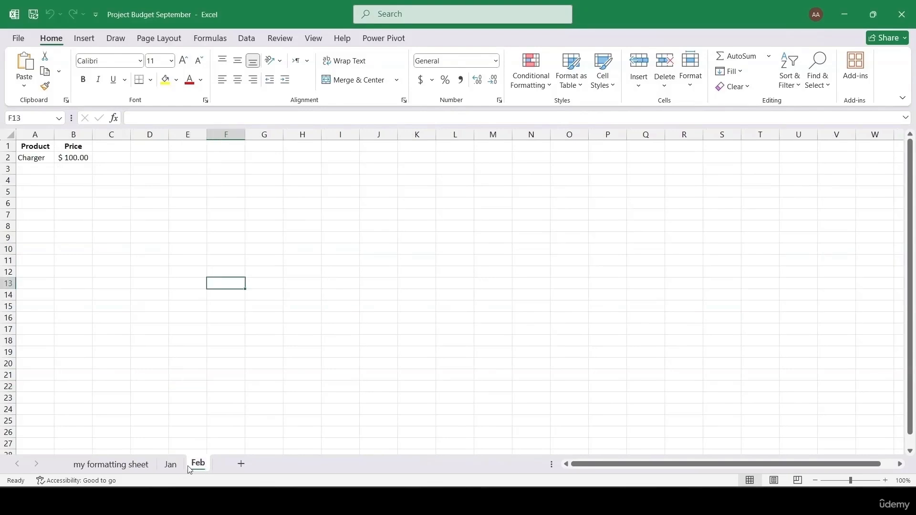
left_click(172, 466)
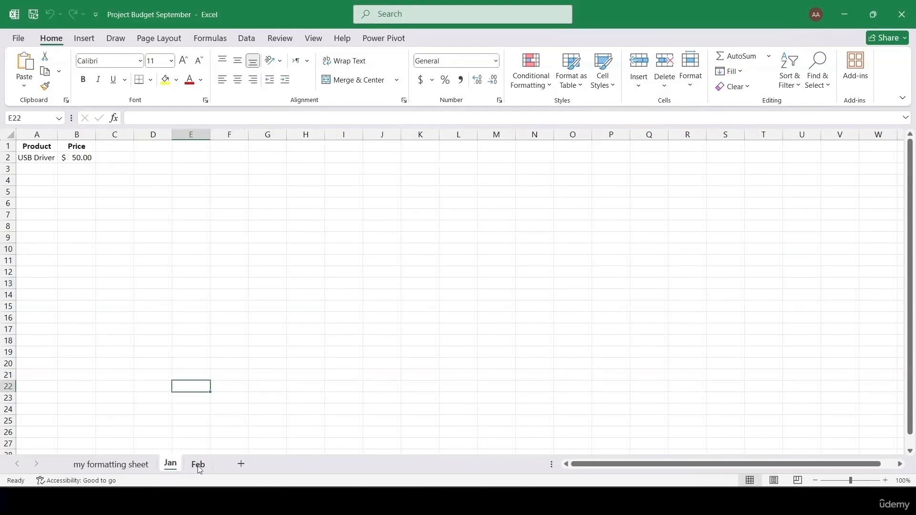
Add a new sheet directly after Jan and rename it notes.
left_click(242, 465)
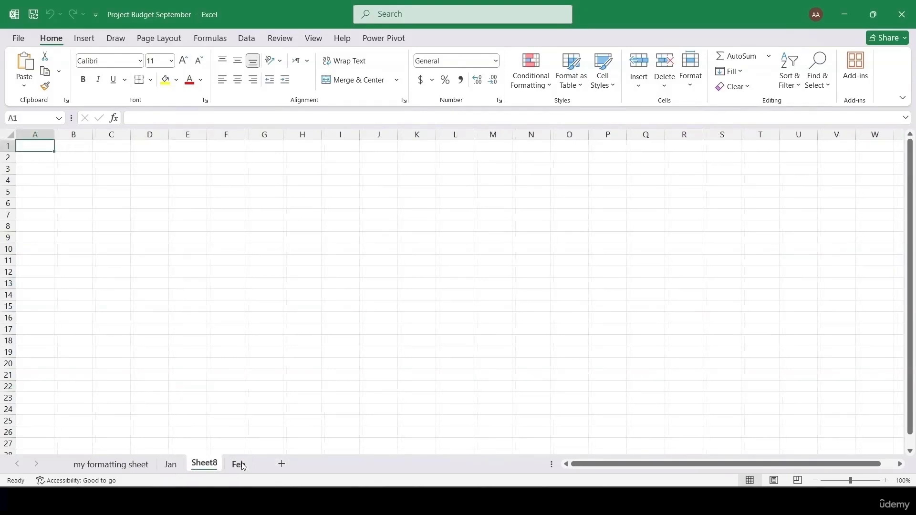
right_click(209, 468)
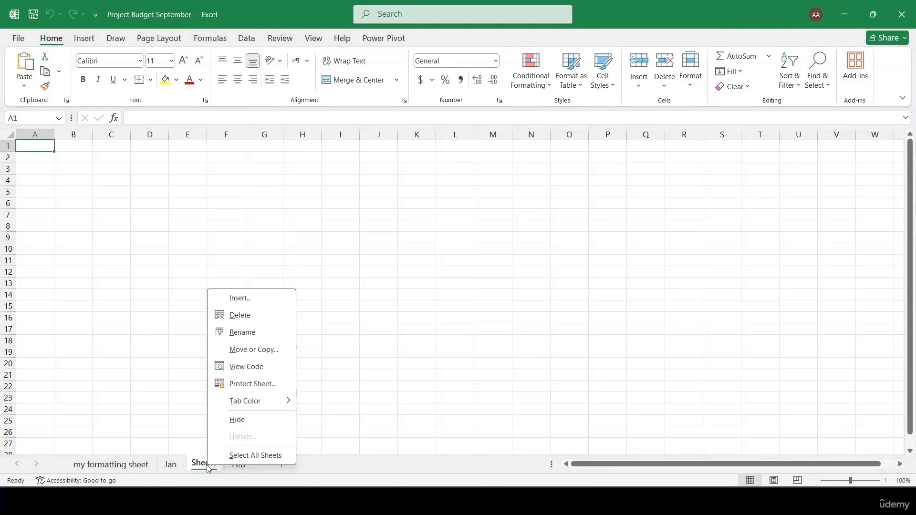
left_click(235, 333)
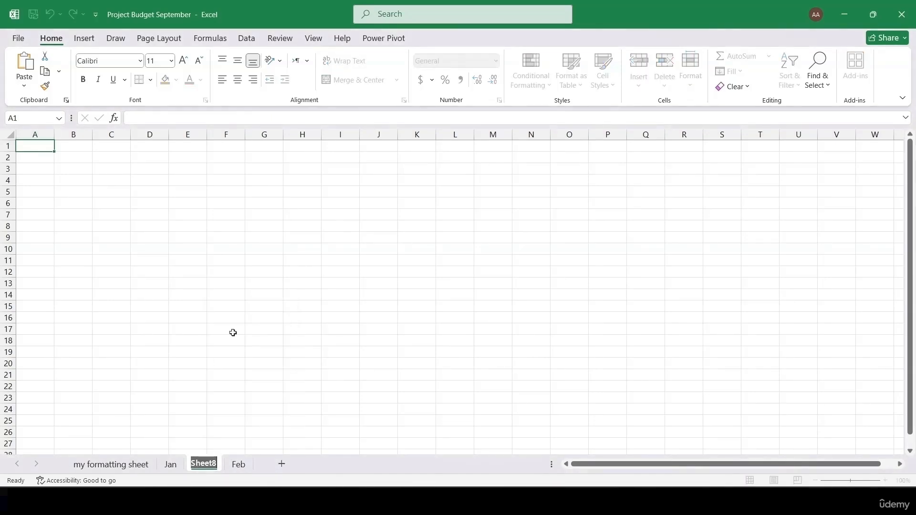
type("notes")
key("Return")
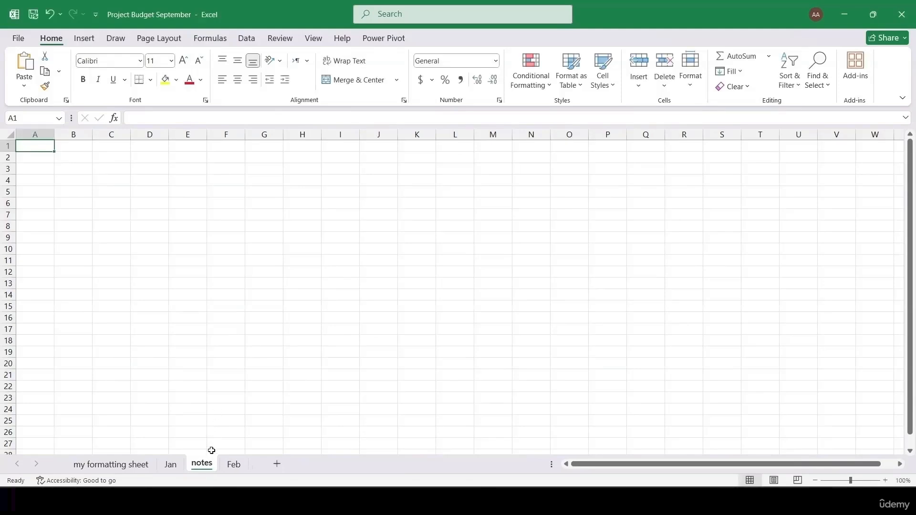
Give the notes sheet a dark grey theme tab colour and move the sheet after Feb.
right_click(205, 468)
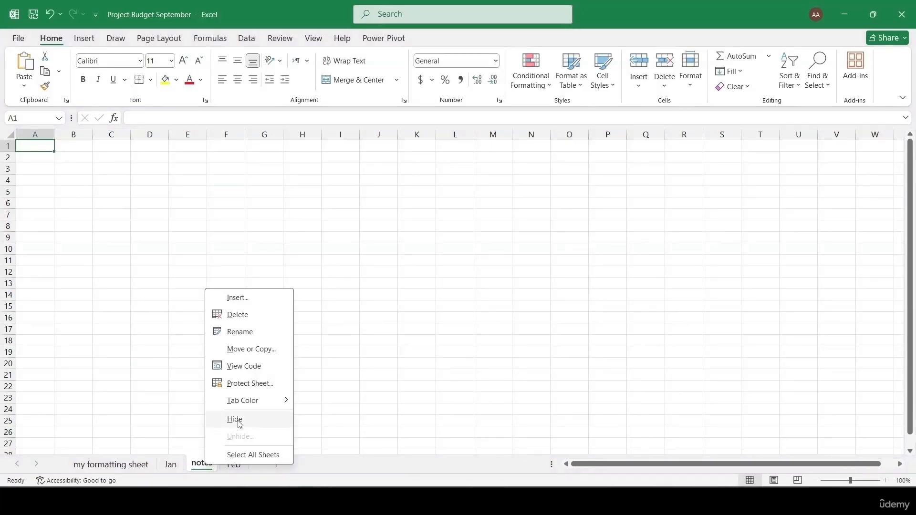
mouse_move(250, 406)
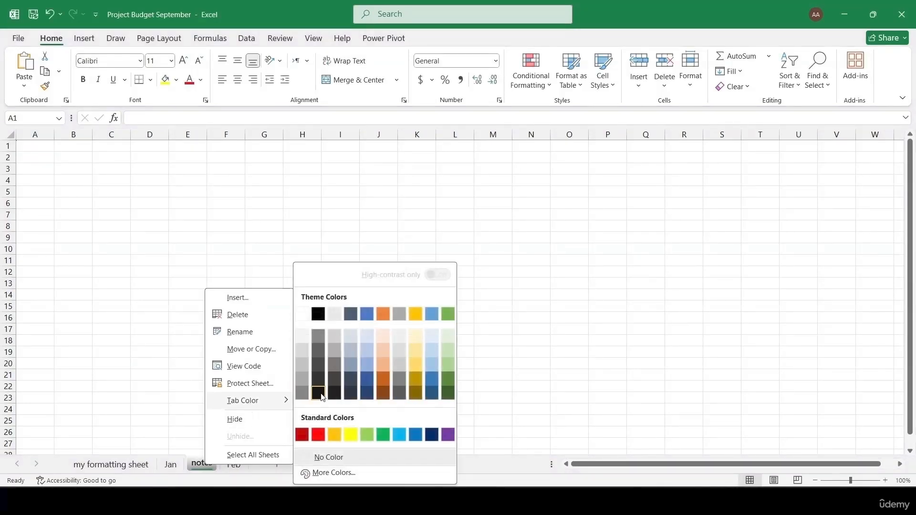
left_click(331, 381)
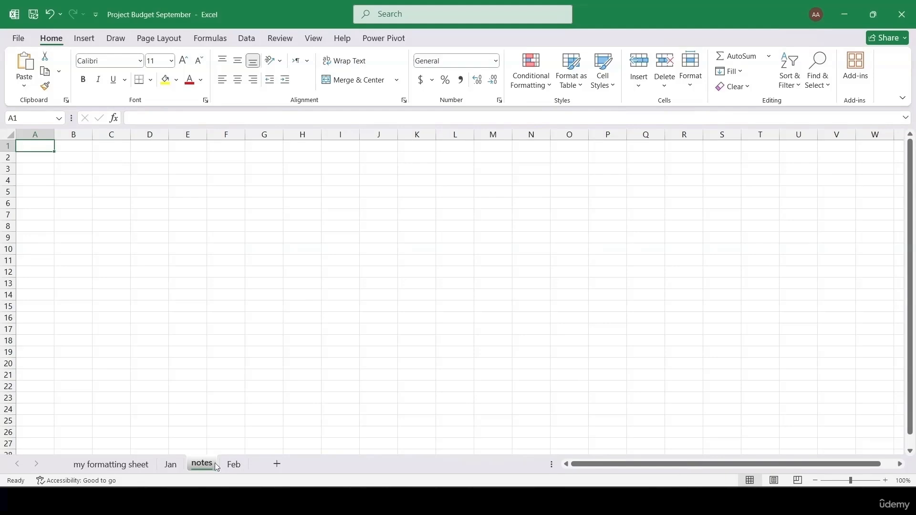
left_click_drag(206, 466, 250, 466)
left_click(182, 465)
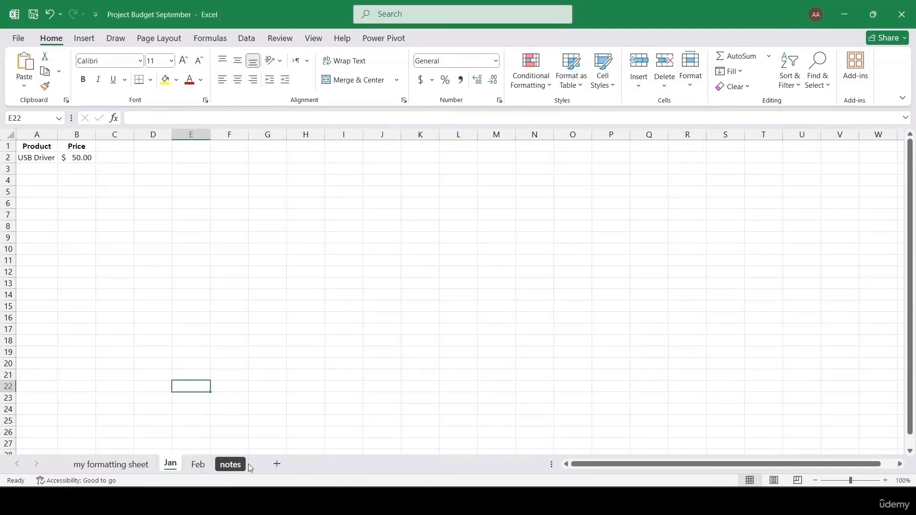
Hide the notes sheet and unhide it again, finishing on the Feb sheet.
right_click(234, 464)
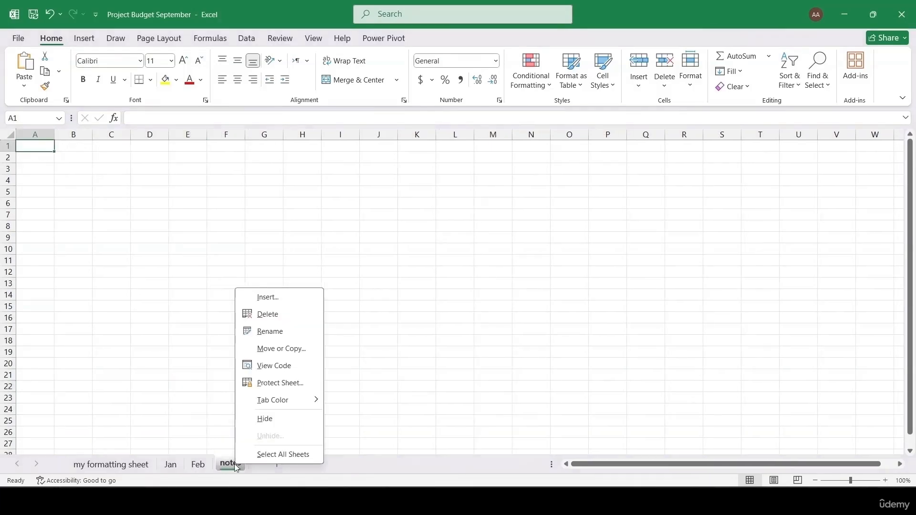
left_click(272, 422)
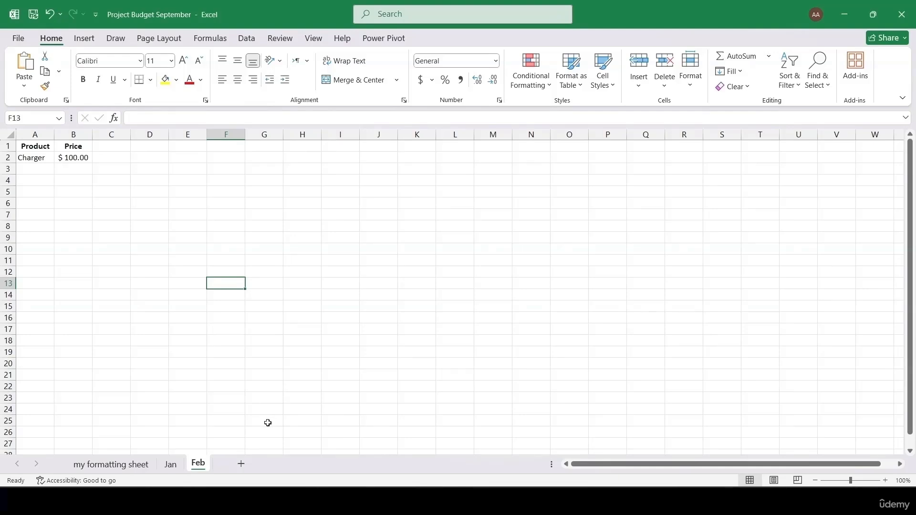
right_click(195, 467)
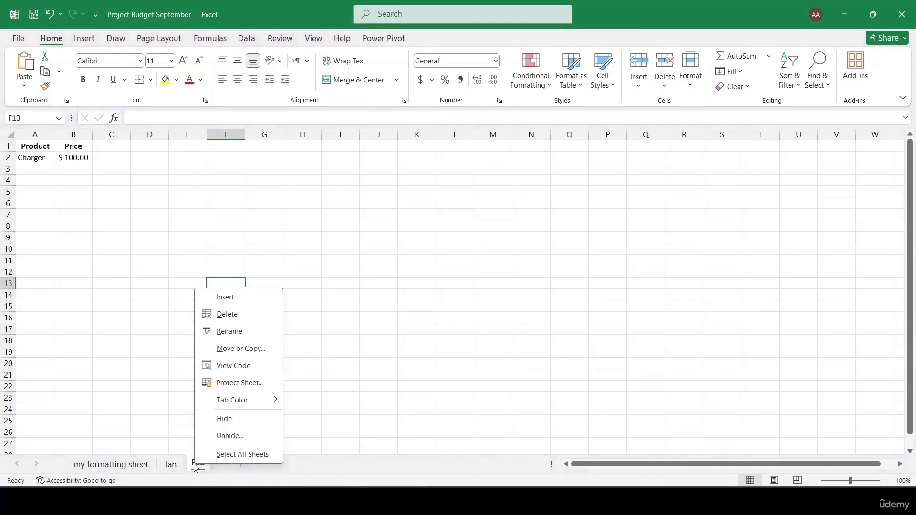
left_click(230, 436)
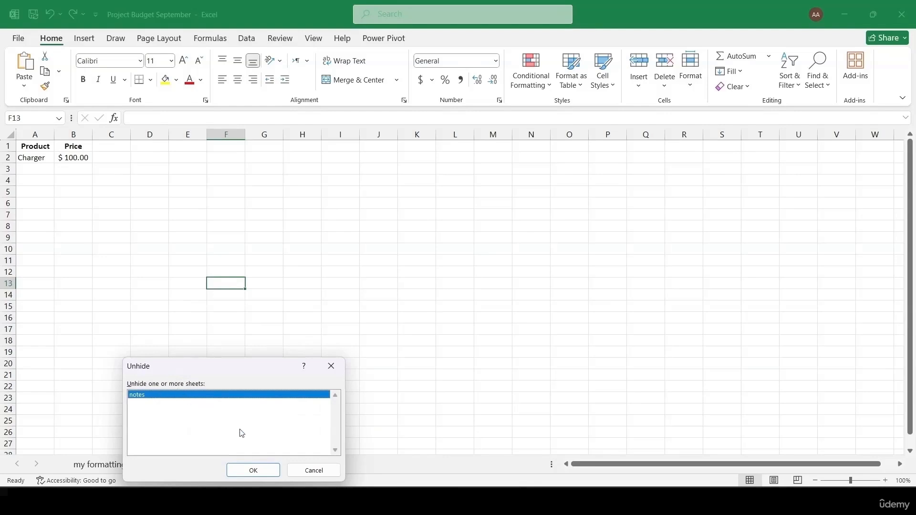
left_click(253, 473)
left_click(199, 465)
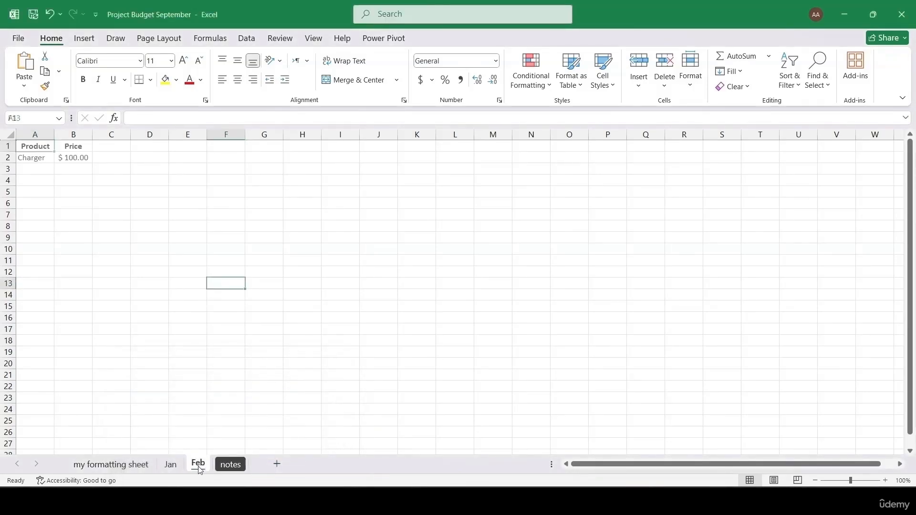
left_click(218, 467)
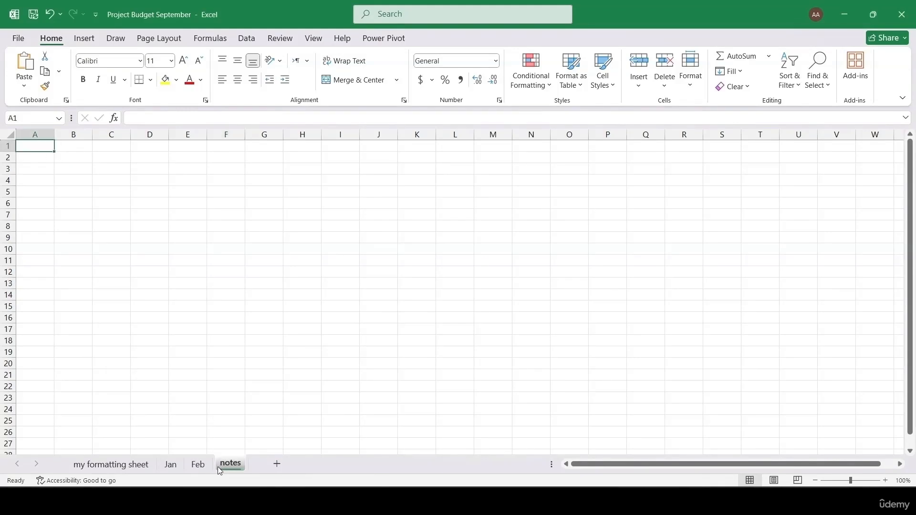
left_click(197, 466)
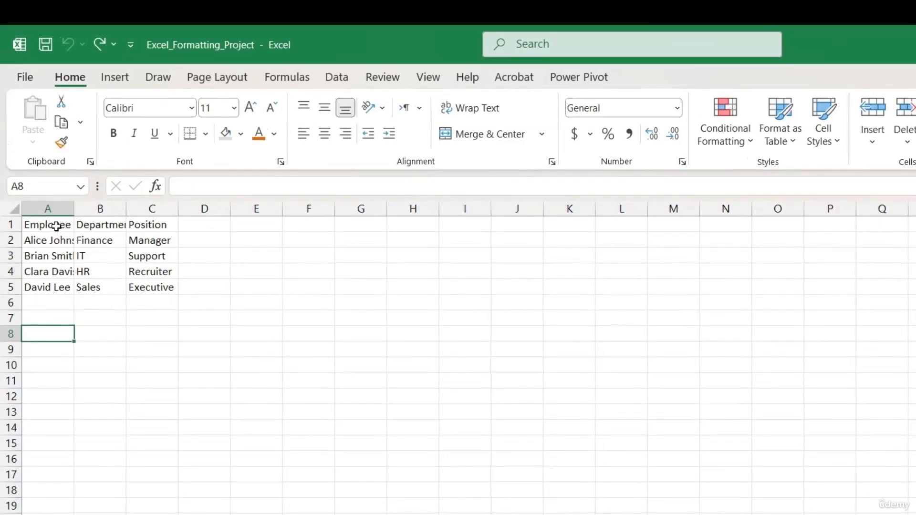
Make the header cells A1:C1 bold in the Excel_Formatting_Project workbook.
left_click(41, 171)
left_click(122, 229)
left_click(136, 226)
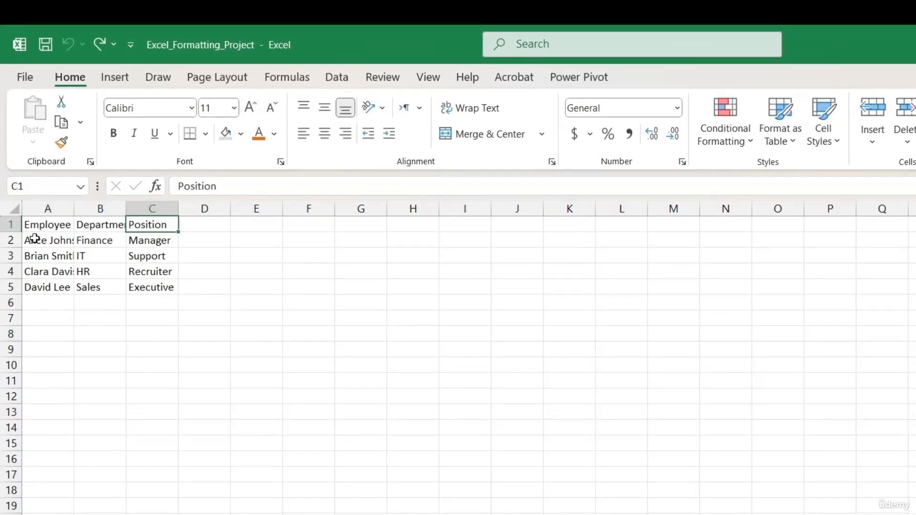
left_click_drag(34, 228, 156, 225)
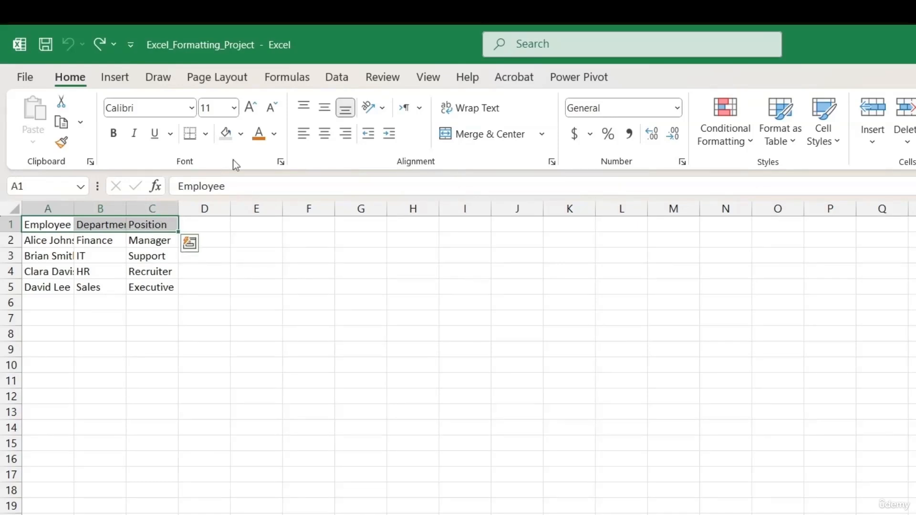
left_click(114, 140)
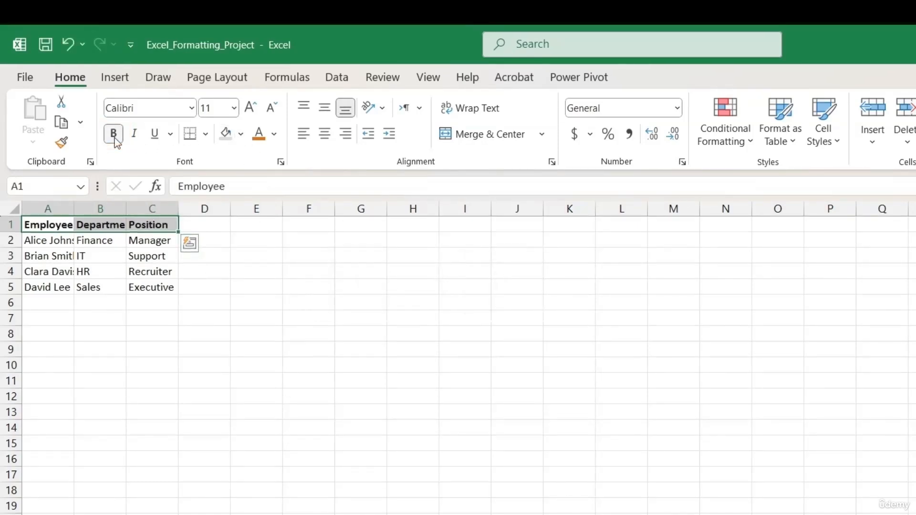
Fill the header cells A1:C1 with light grey and colour their text dark blue.
left_click(241, 134)
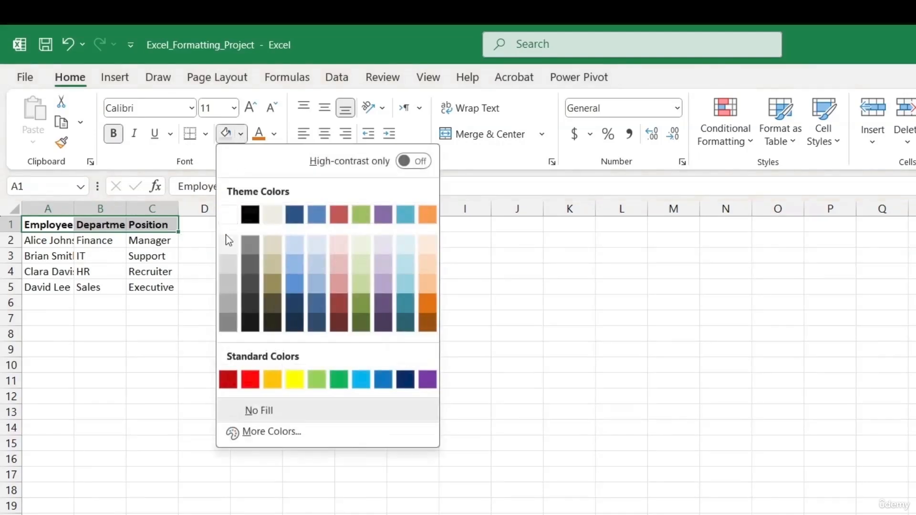
left_click(228, 253)
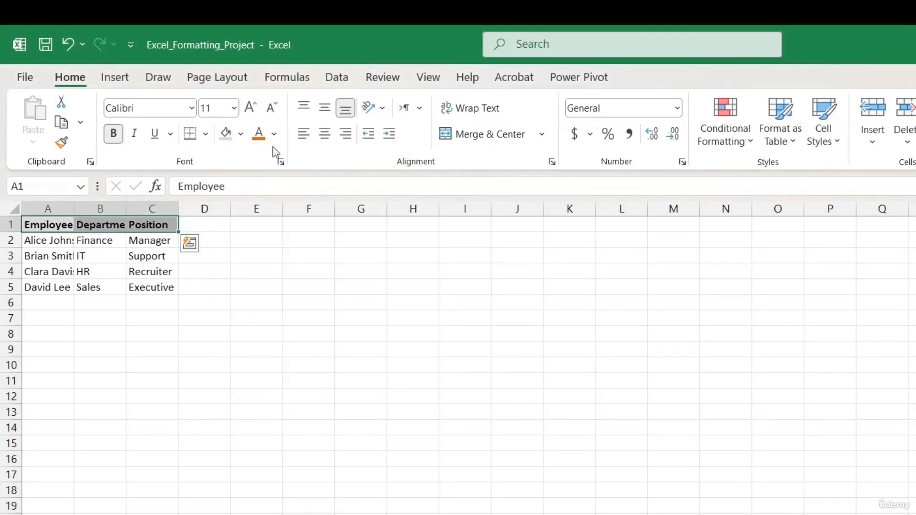
left_click(274, 134)
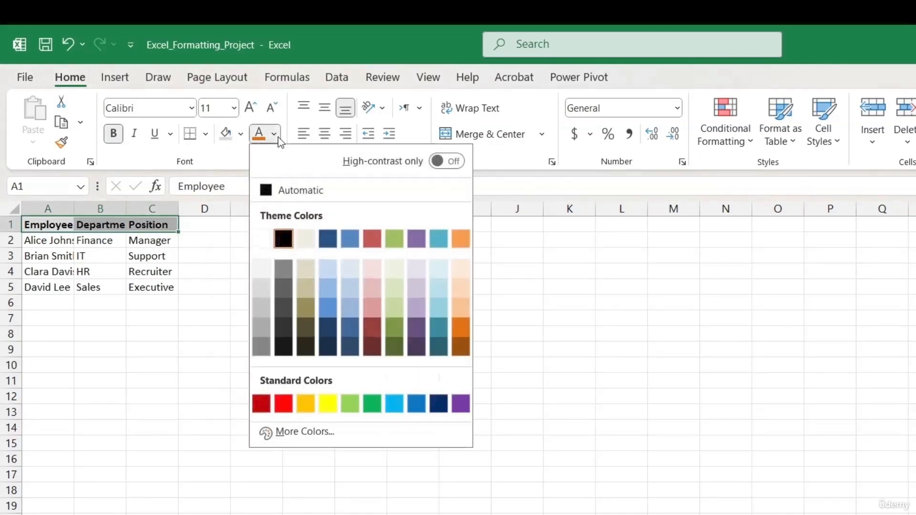
left_click(328, 238)
left_click(125, 239)
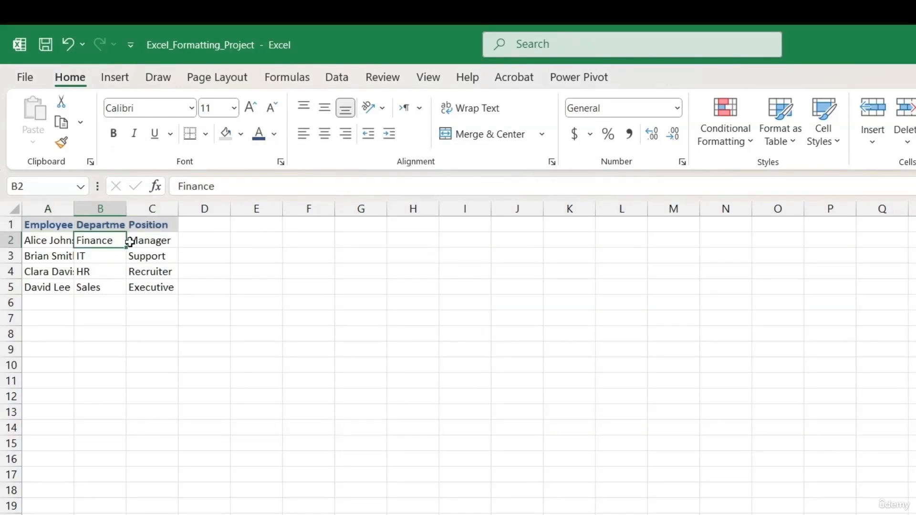
left_click(133, 239)
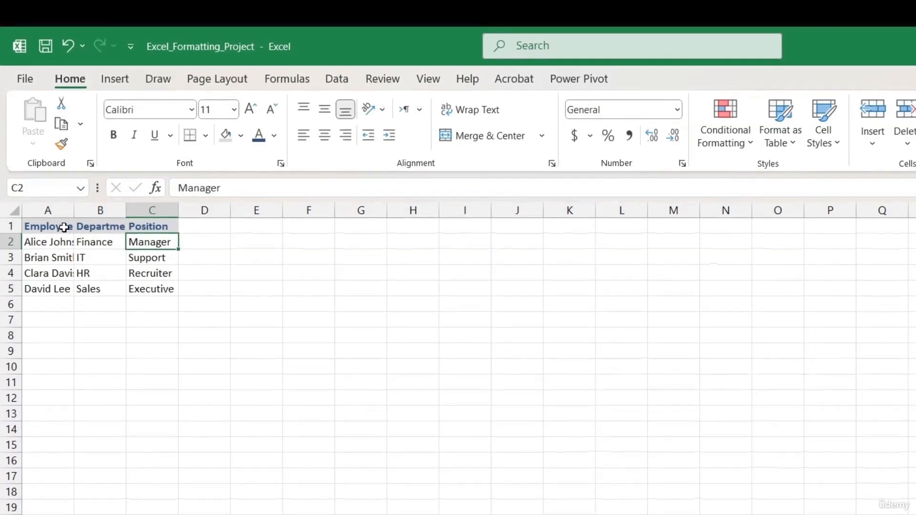
Apply italic and underline to the Employee header in cell A1.
left_click(66, 226)
left_click(135, 139)
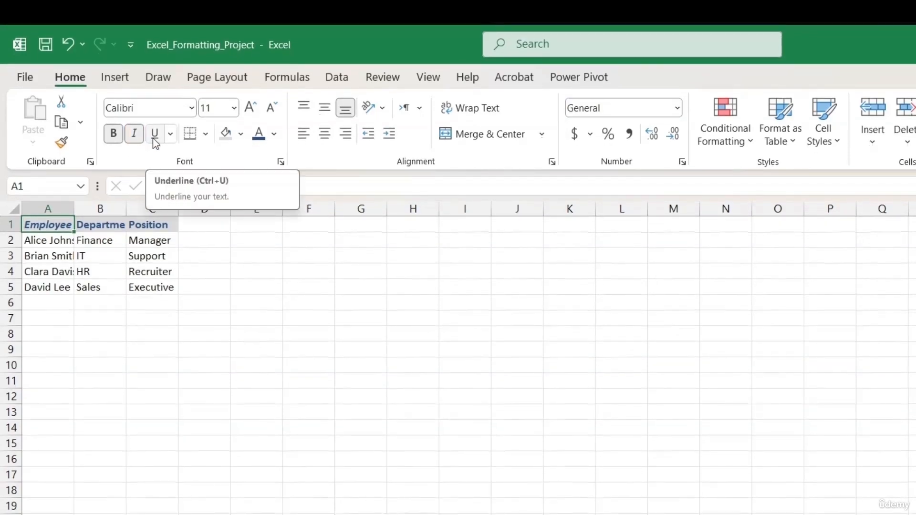
left_click(154, 138)
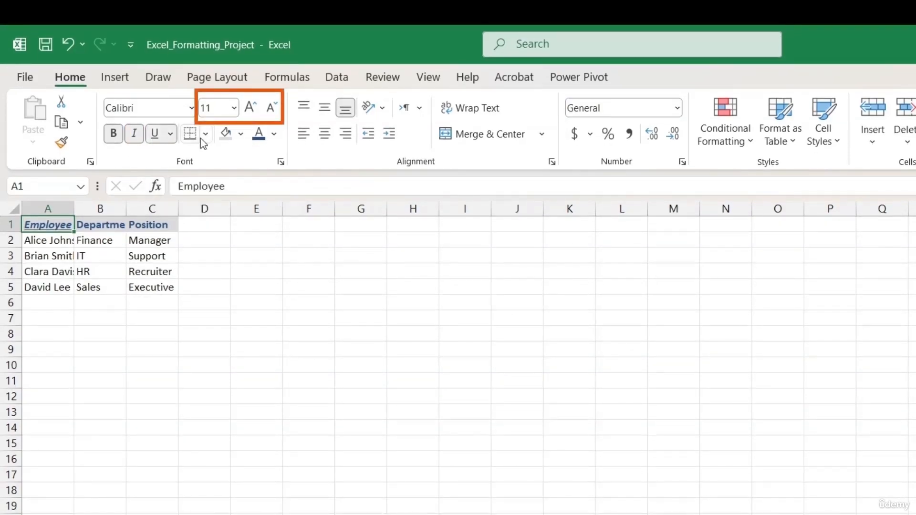
Decrease the font size of the Employee header by two steps and increase it back to 11.
left_click(264, 111)
left_click(264, 112)
left_click(249, 113)
left_click(249, 115)
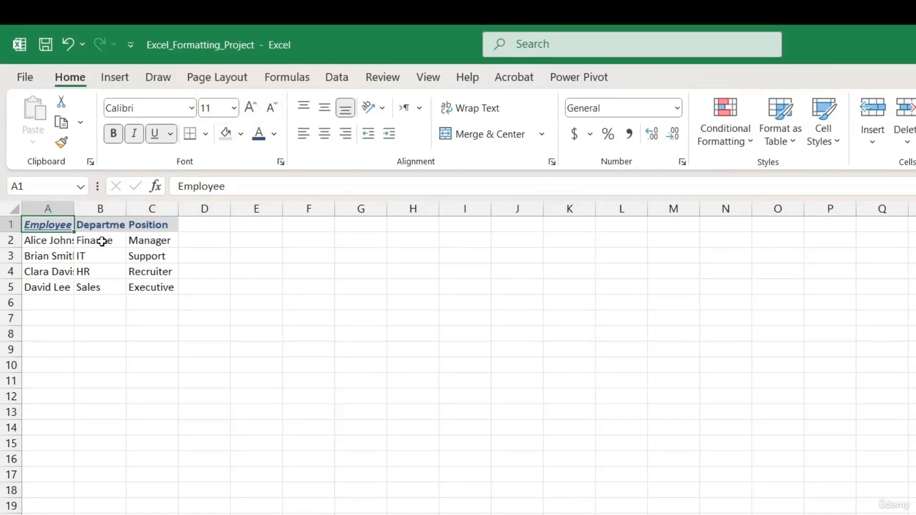
Colour the HR text in cell B4 medium blue and select the Finance cell B2.
left_click(102, 242)
left_click(95, 271)
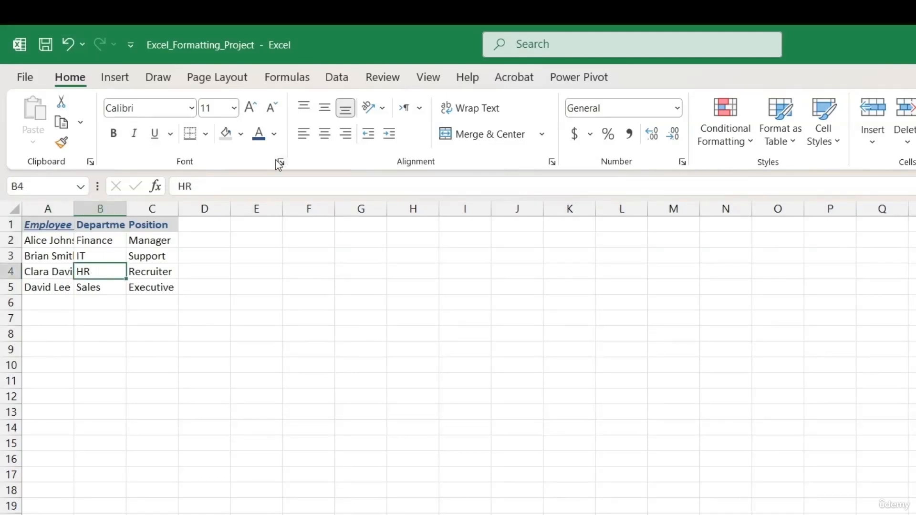
left_click(274, 138)
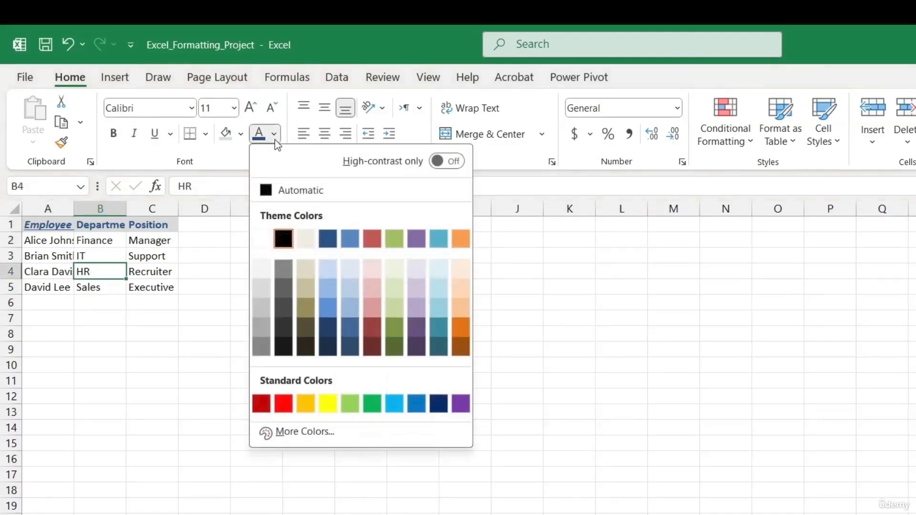
left_click(329, 304)
left_click(110, 241)
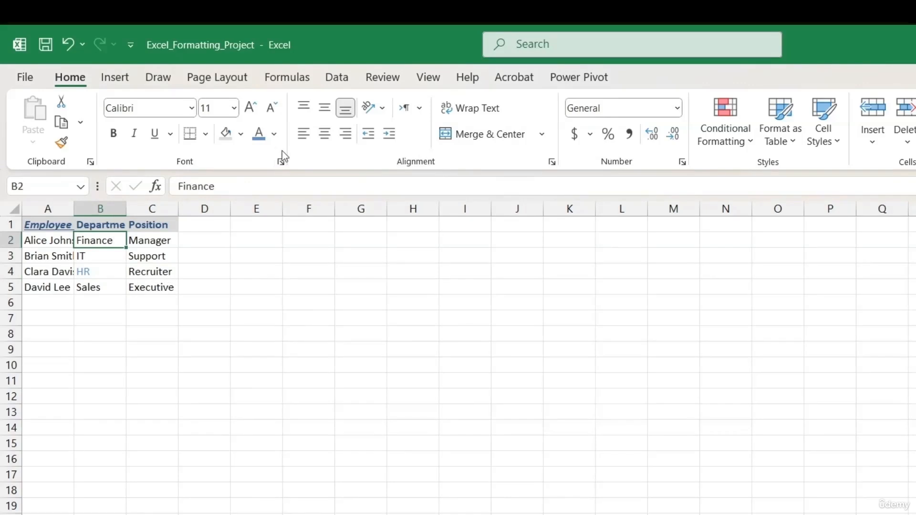
Colour the Finance text in cell B2 light green and the IT text in cell B3 light purple.
left_click(273, 135)
left_click(346, 404)
left_click(116, 257)
left_click(274, 137)
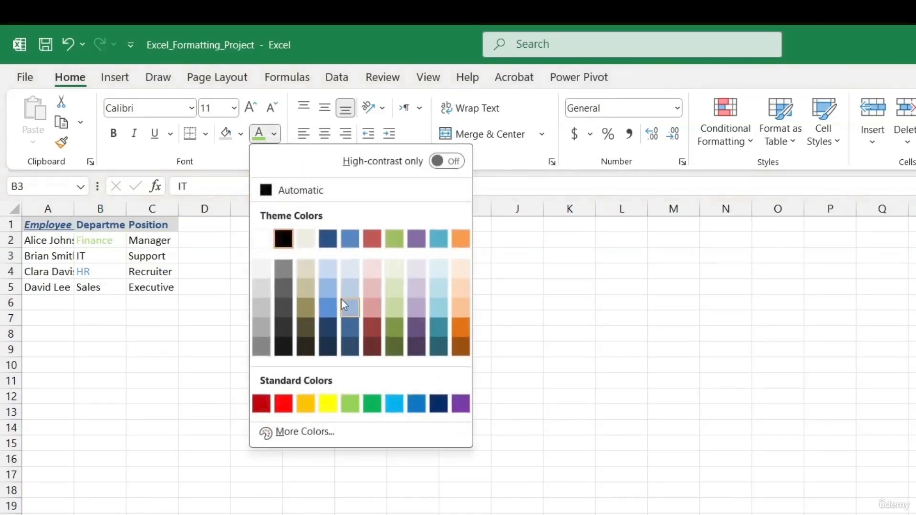
left_click(401, 318)
Colour the Sales text in cell B5 dark orange.
left_click(100, 288)
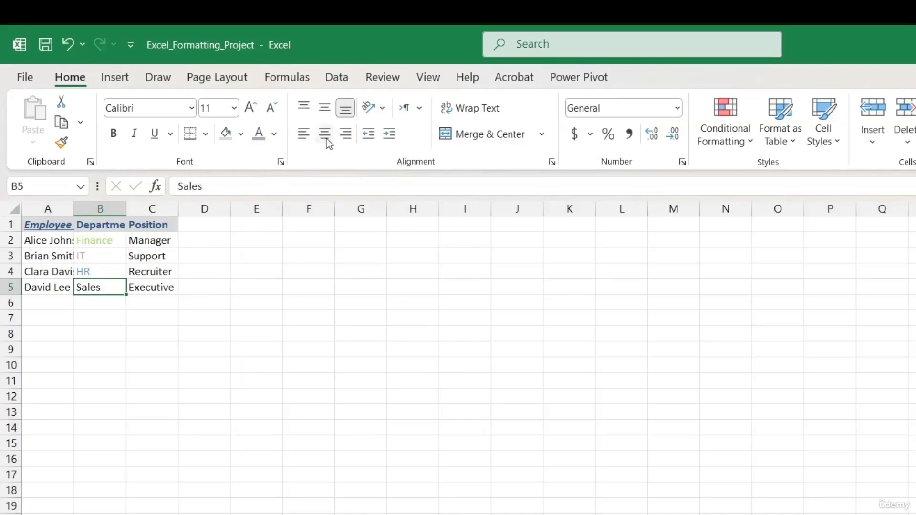
left_click(274, 136)
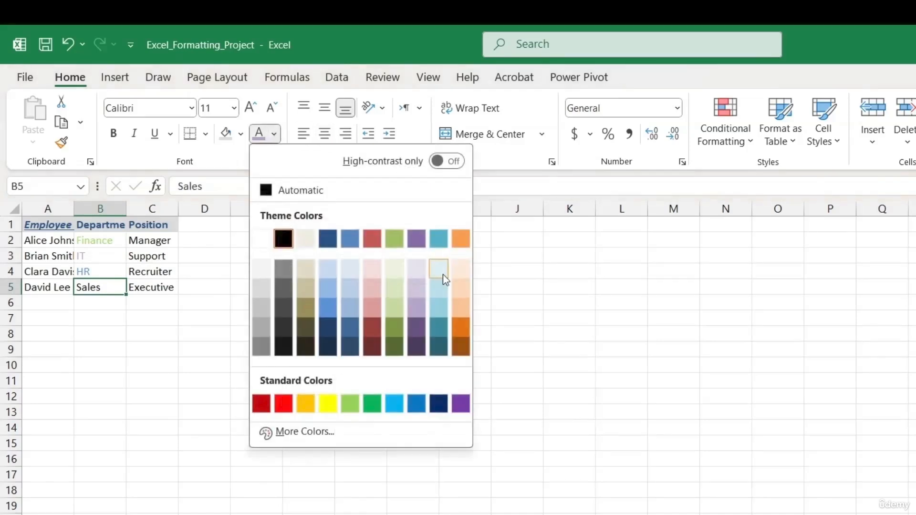
left_click(459, 328)
left_click(133, 241)
Copy the Employee header's formatting from cell A1 to the Department and Position headers in B1:C1 with Format Painter.
left_click(46, 228)
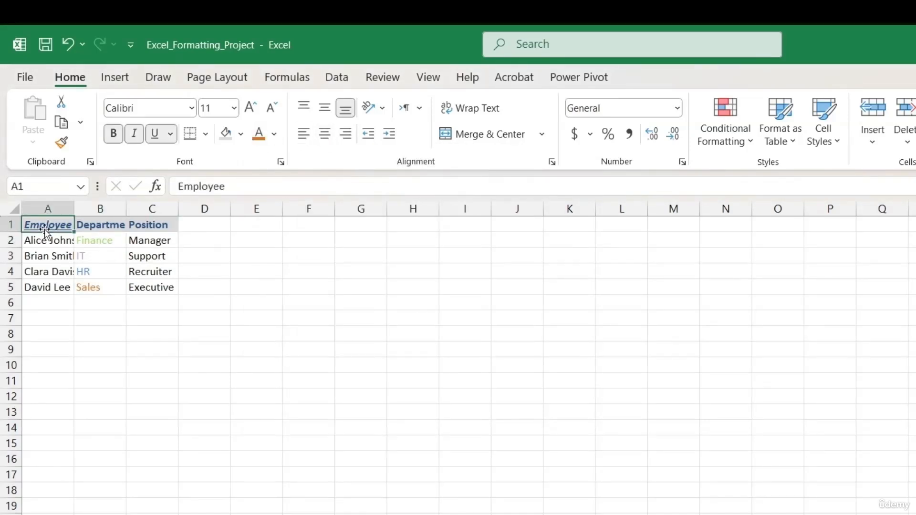
left_click(62, 144)
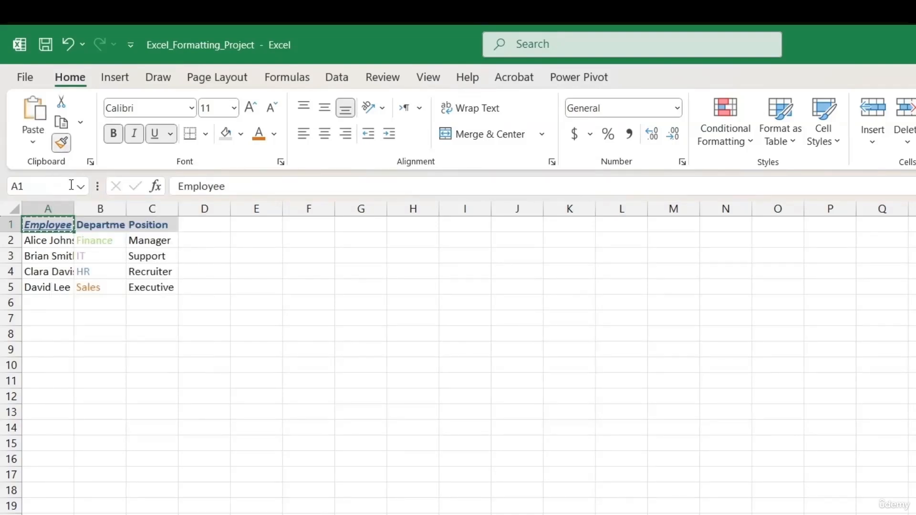
left_click_drag(89, 226, 145, 224)
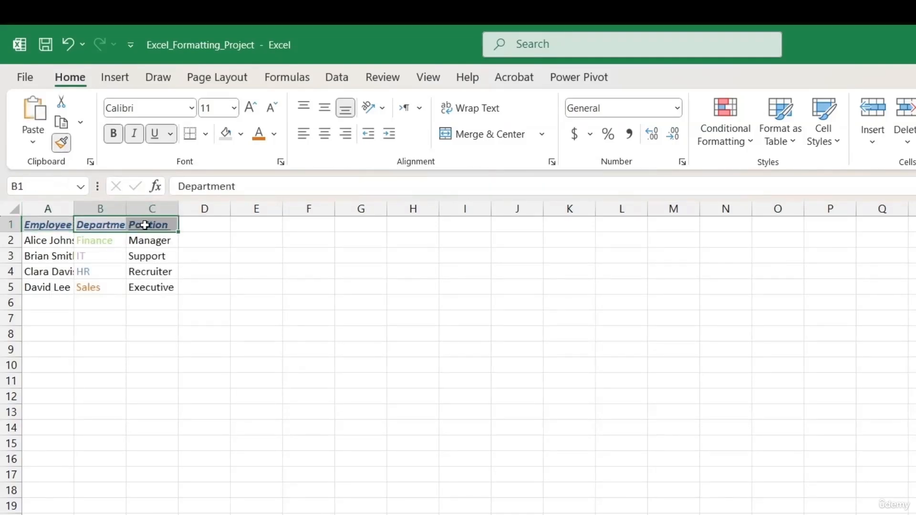
left_click(192, 228)
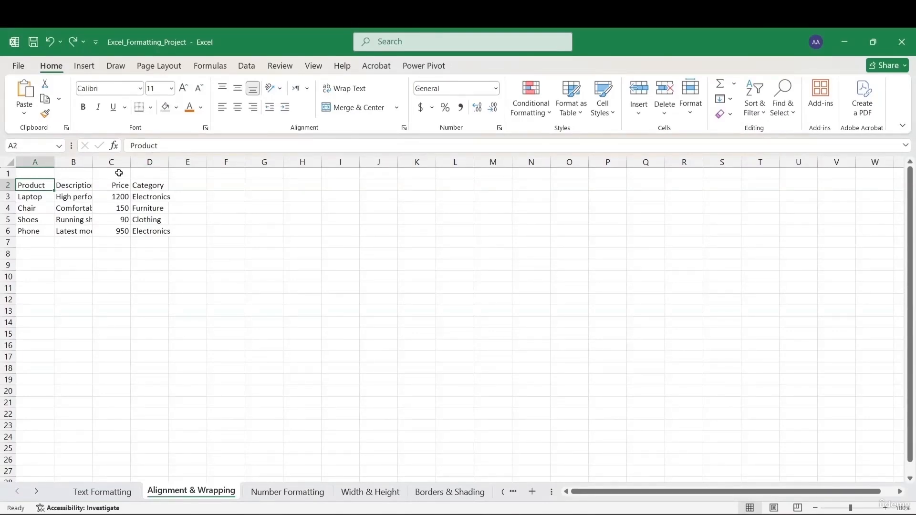
left_click(82, 187)
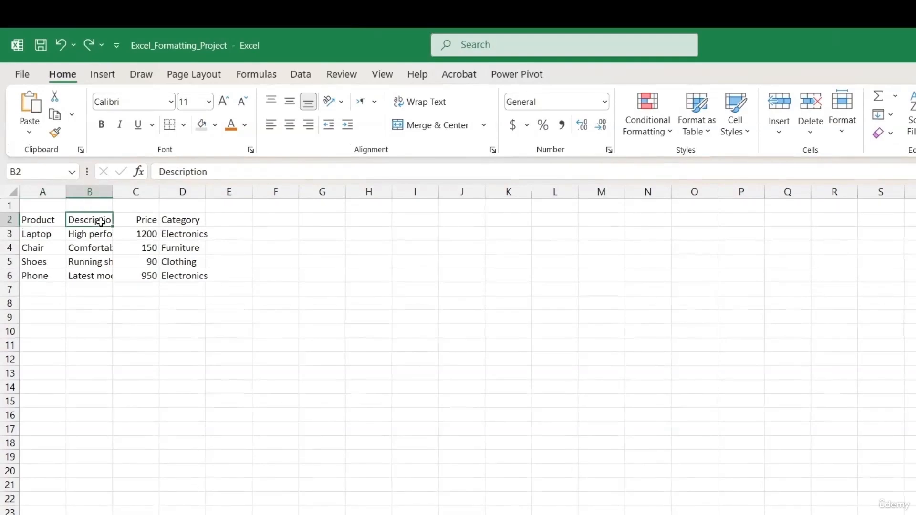
left_click(140, 219)
left_click(198, 220)
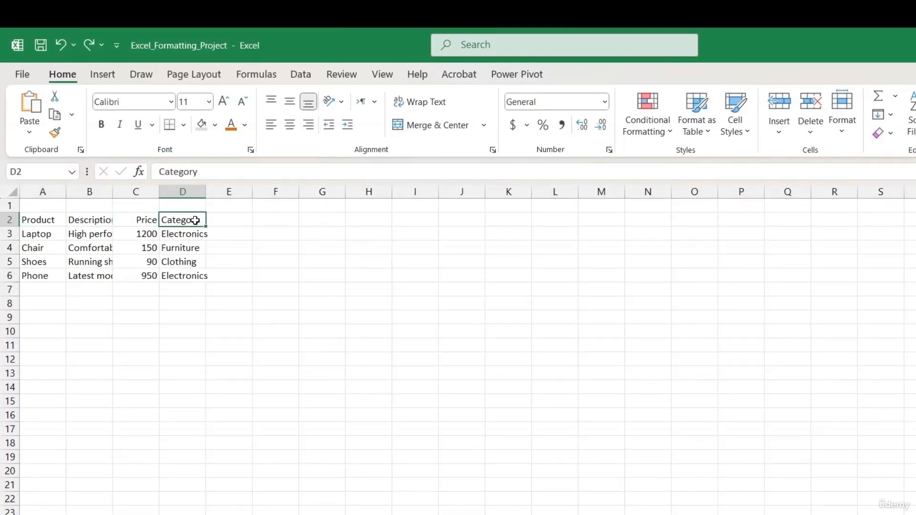
Right-align the price values in C3:C6 and centre the category values in D3:D6.
left_click_drag(148, 234, 143, 276)
left_click(310, 125)
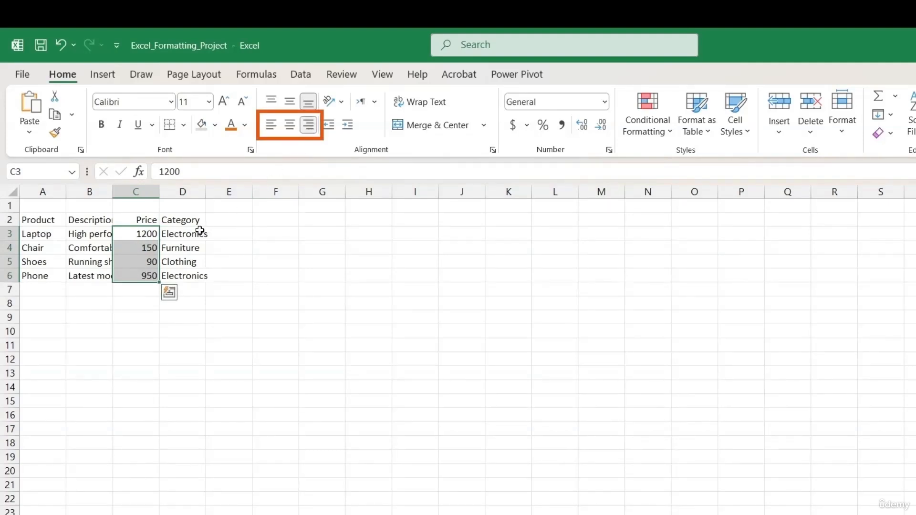
left_click_drag(173, 237, 181, 276)
left_click(290, 125)
Left-align the product names in A3:A6 and select the price values in C3:C6.
left_click_drag(37, 233, 37, 276)
left_click(271, 125)
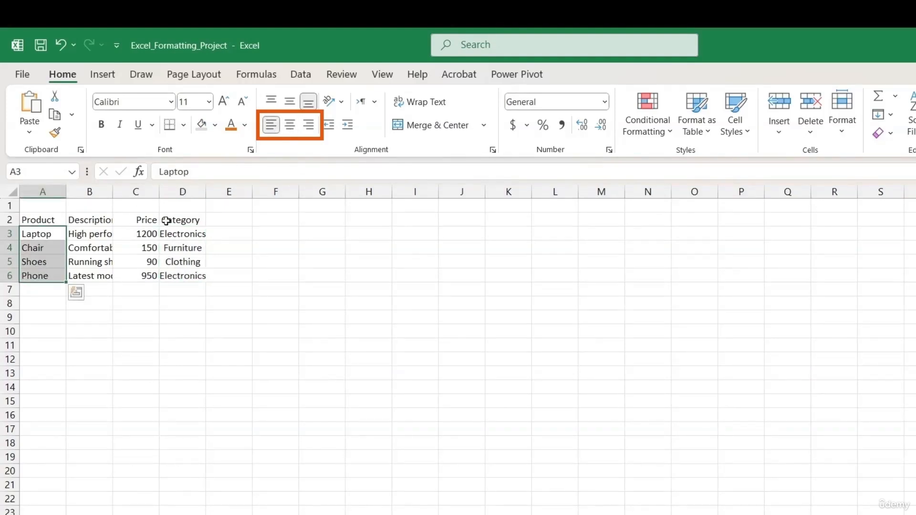
left_click_drag(148, 234, 141, 276)
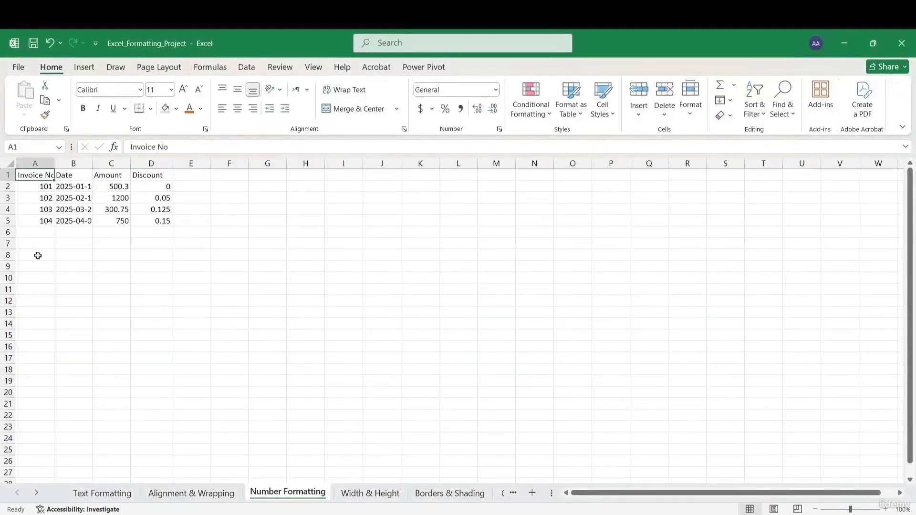
Widen column A to fit its Invoice No header and format cell C3 as Number with 2 decimal places and the 1000 separator.
left_click_drag(52, 167, 57, 167)
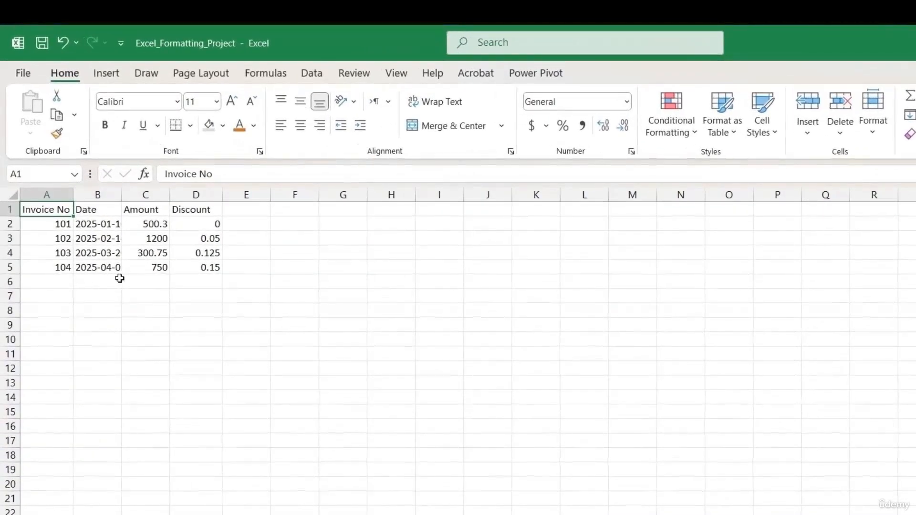
left_click(153, 237)
key("ctrl+1")
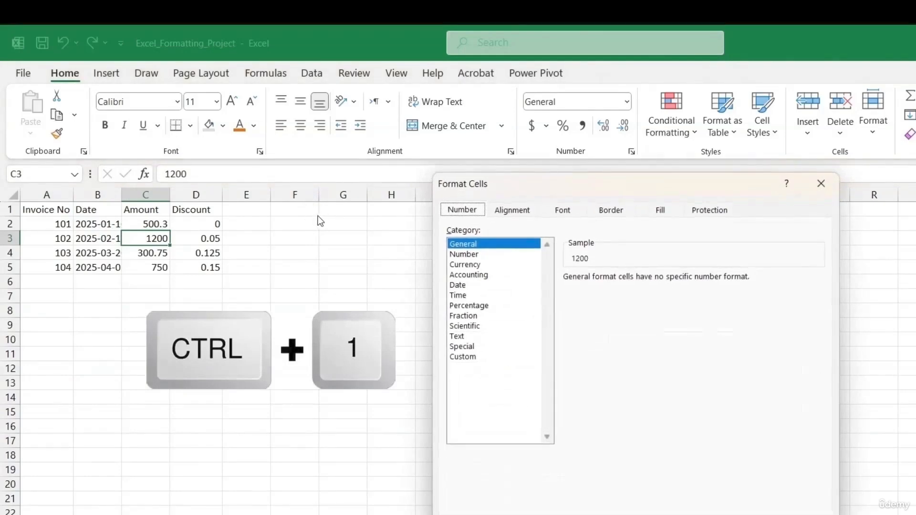
left_click(458, 255)
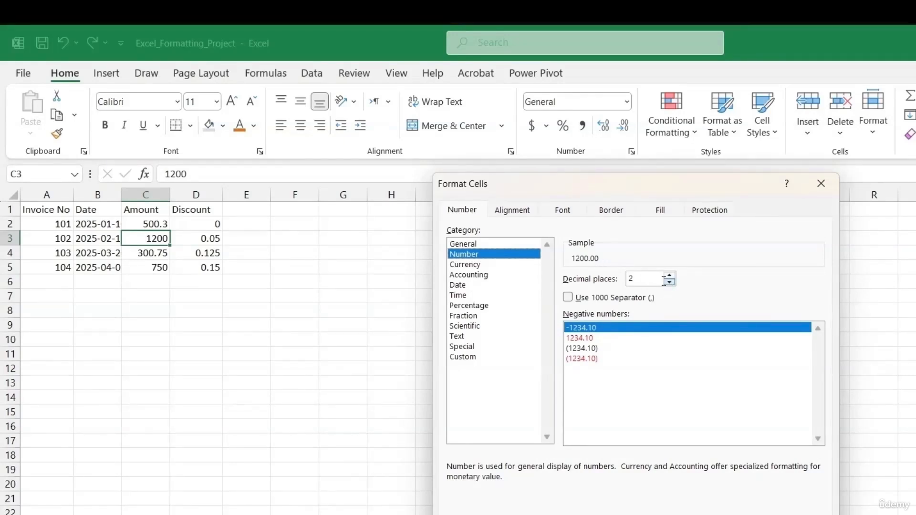
left_click(617, 298)
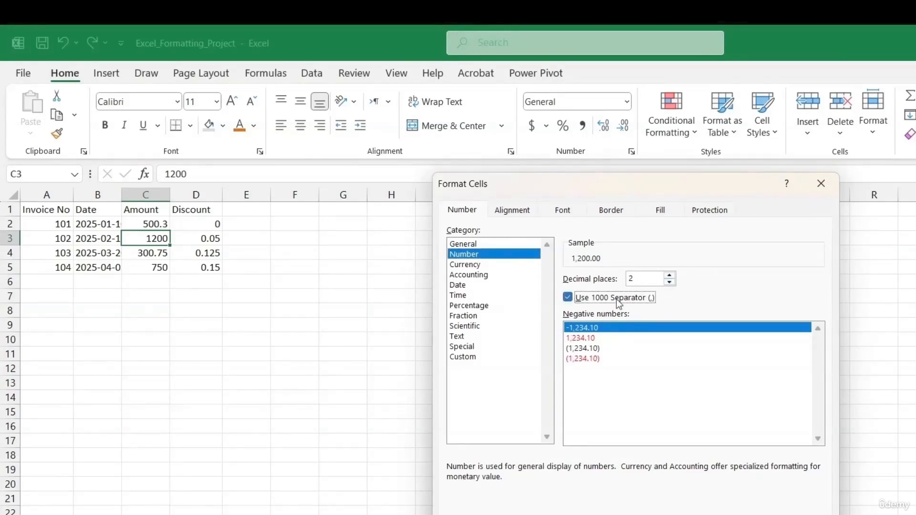
left_click(715, 507)
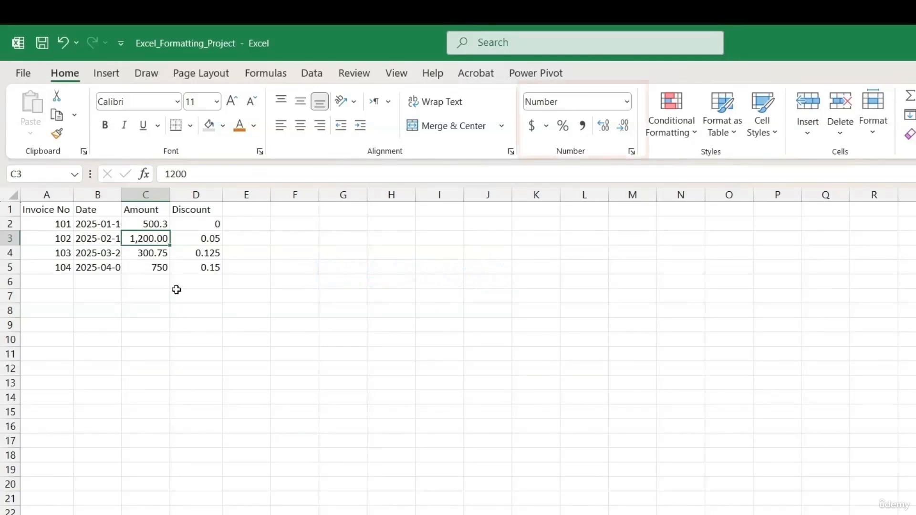
Apply the dollar Accounting format to the amounts in C2:C5 and Percentage with one decimal place to the discounts in D2:D5.
left_click_drag(156, 225, 157, 266)
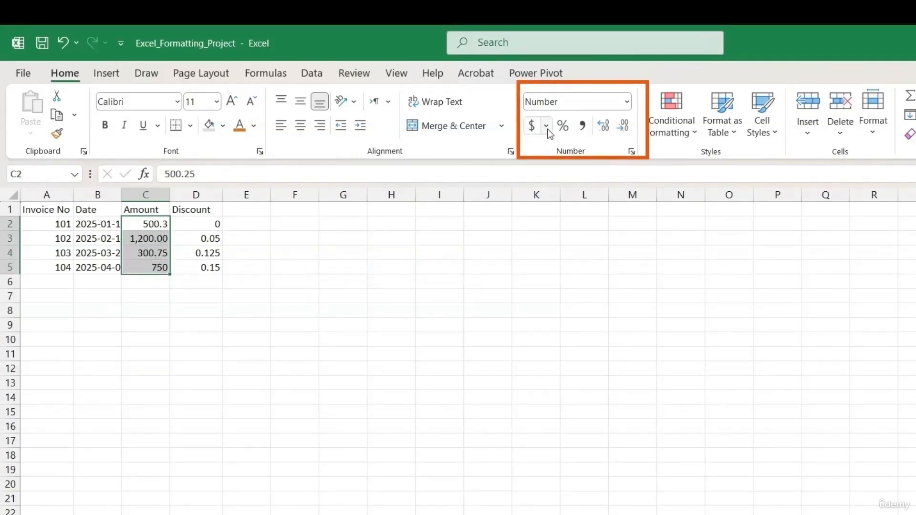
left_click(532, 126)
left_click_drag(215, 224, 214, 266)
left_click(563, 126)
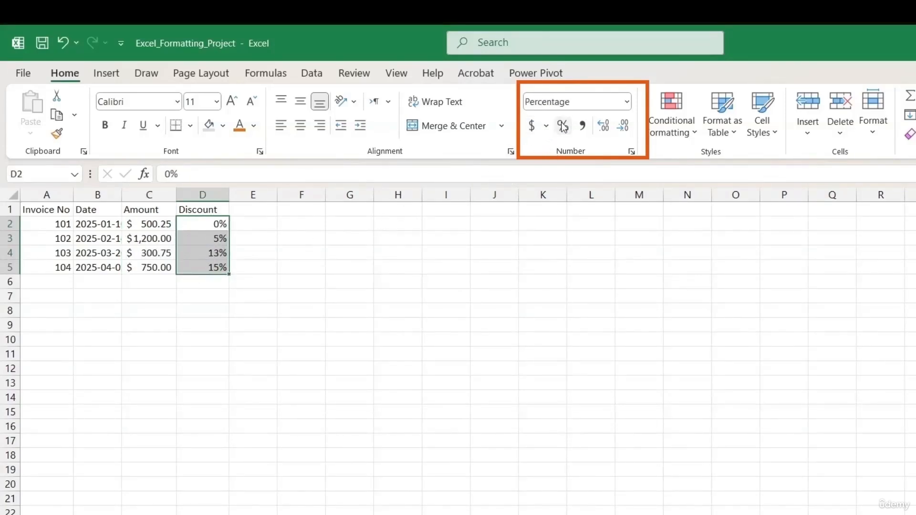
left_click(604, 126)
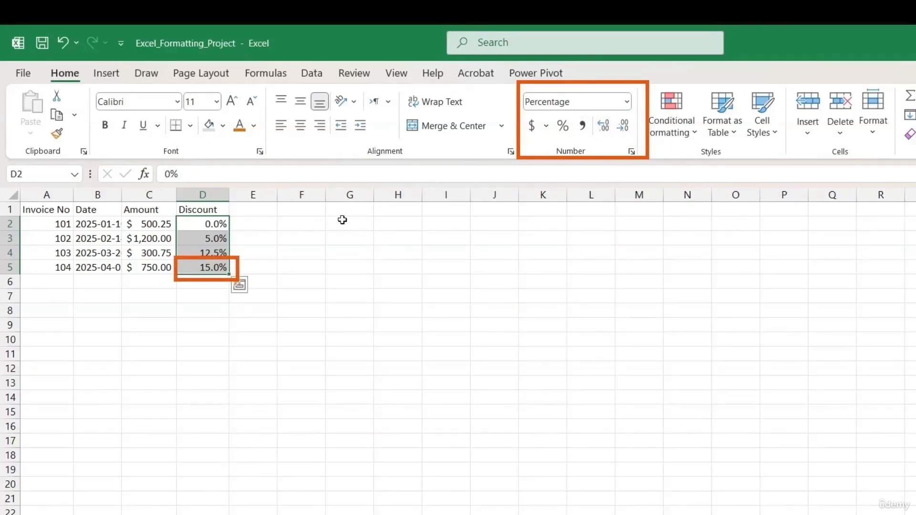
Try the comma style on the discounts in D2:D5 and return them to Percentage with one decimal place.
left_click(583, 125)
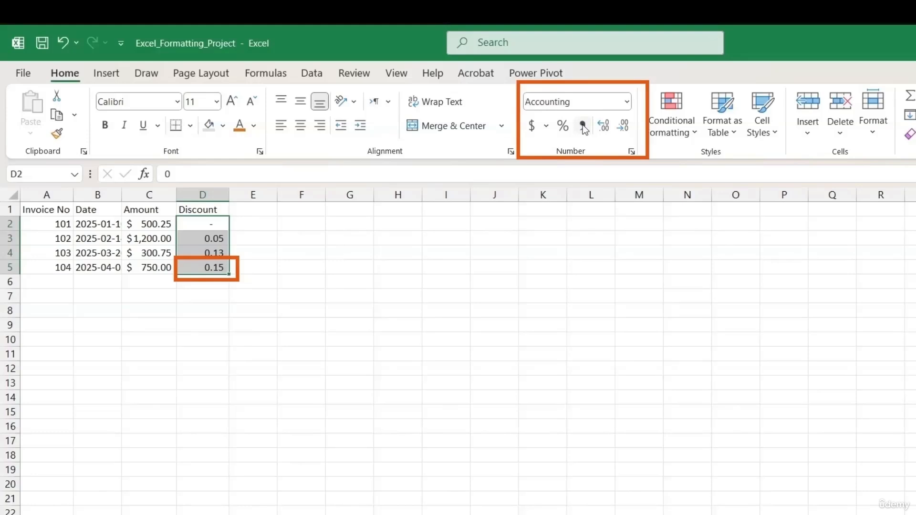
left_click(559, 127)
left_click(604, 128)
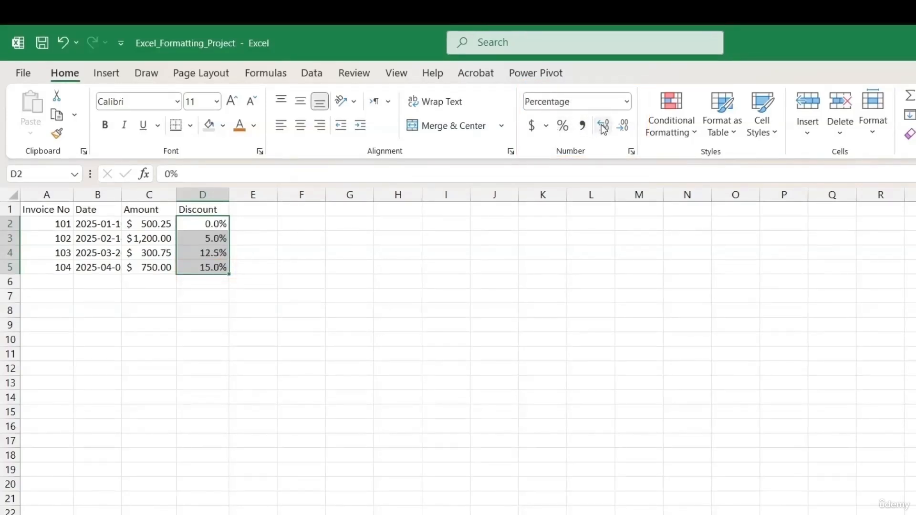
Format the dates in B2:B5 with the Date type *Wednesday, March 14, 2012 and auto-fit column B.
left_click_drag(106, 228, 98, 266)
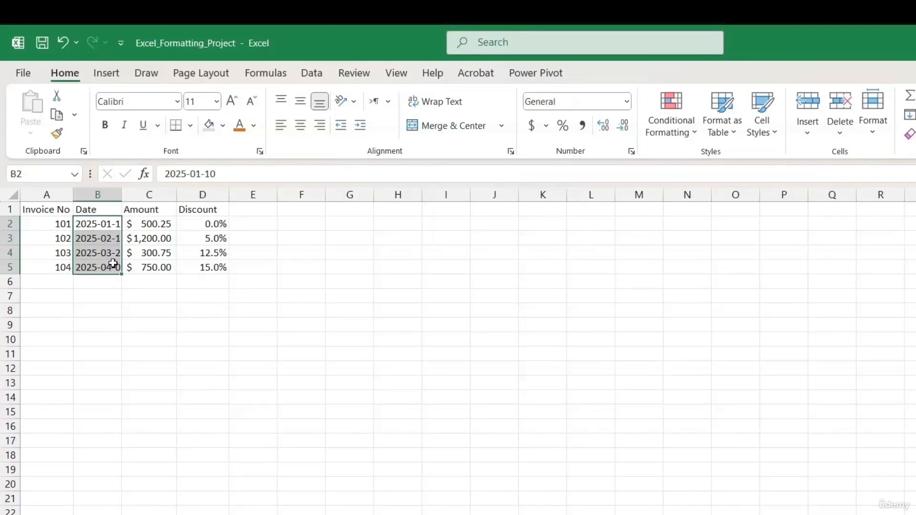
key("ctrl+1")
left_click(494, 286)
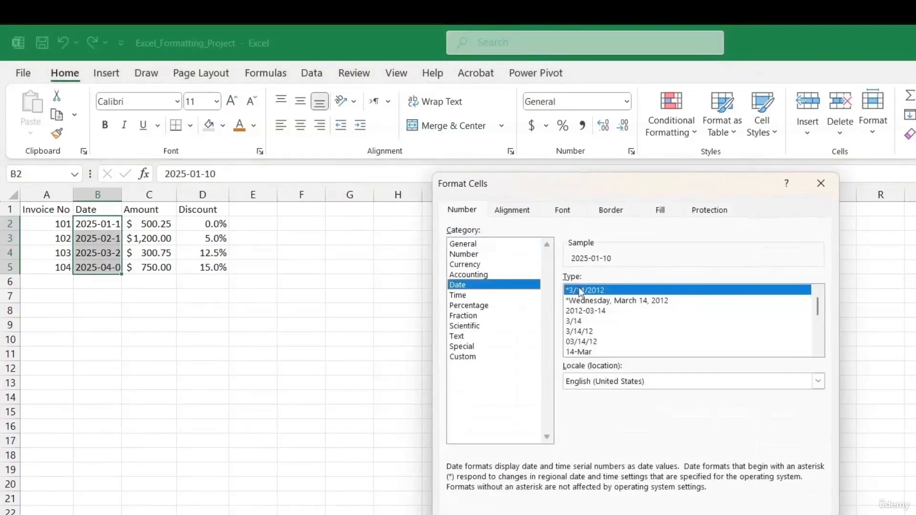
left_click(590, 331)
left_click(612, 301)
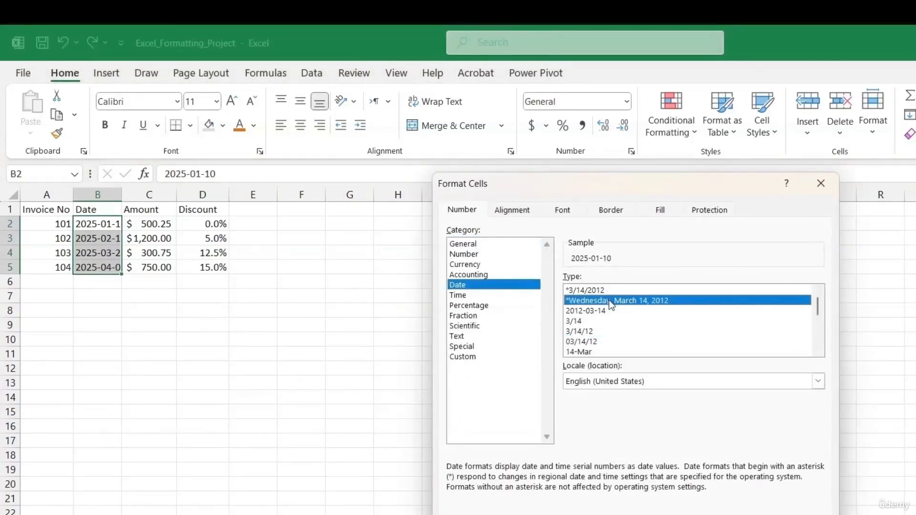
key("Return")
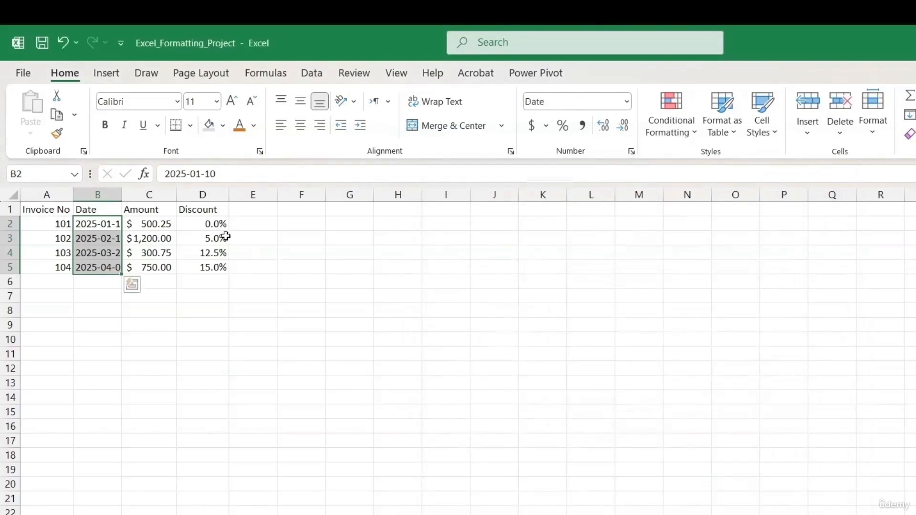
double_click(125, 197)
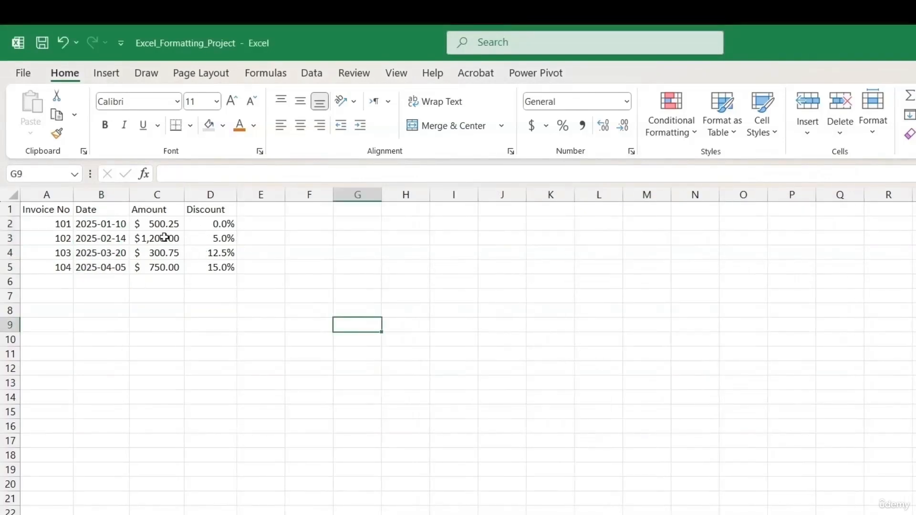
Narrow the Amount column C until its values no longer fit and auto-fit its width again.
left_click_drag(164, 224, 167, 269)
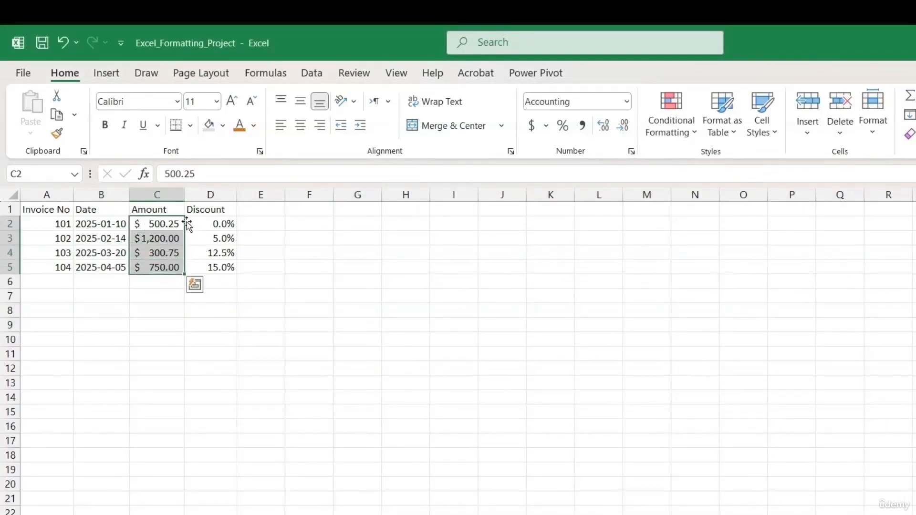
left_click_drag(184, 197, 168, 200)
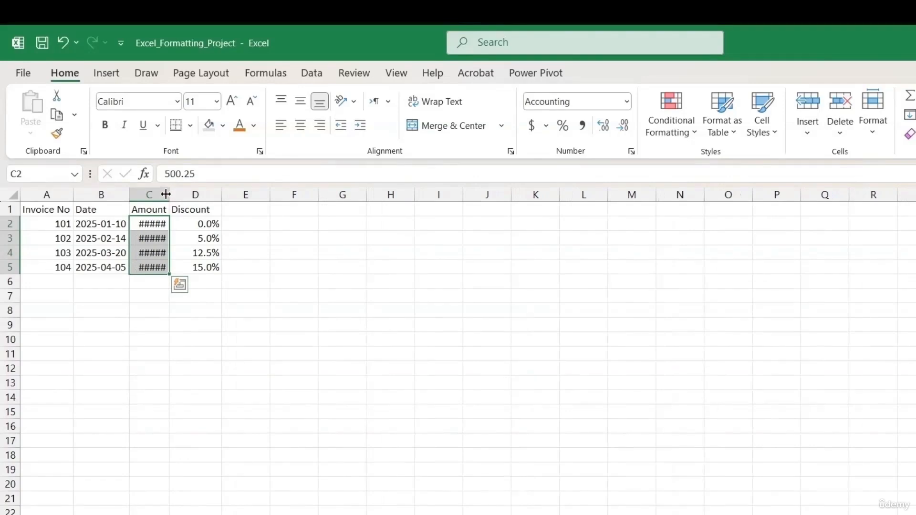
double_click(167, 200)
Reapply the percent style to the discounts in D2:D5 and increase their decimals to one place.
left_click_drag(212, 223, 212, 268)
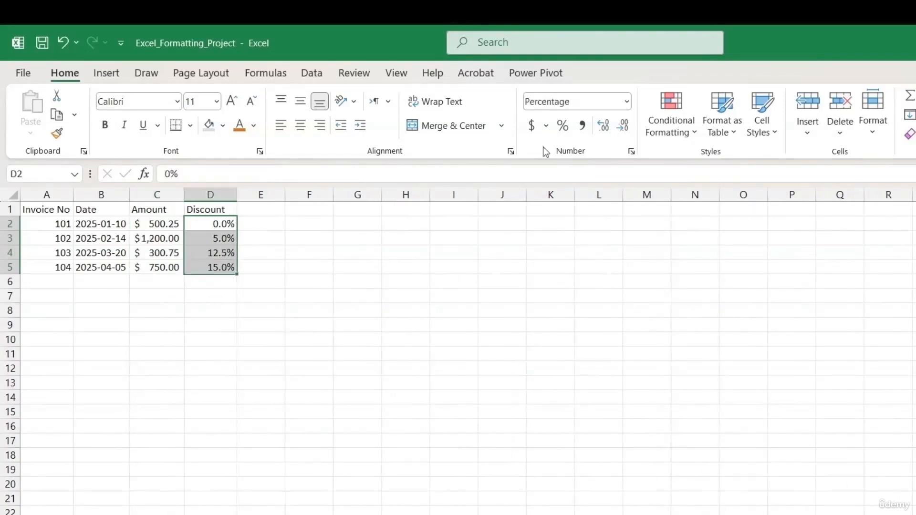
left_click(564, 126)
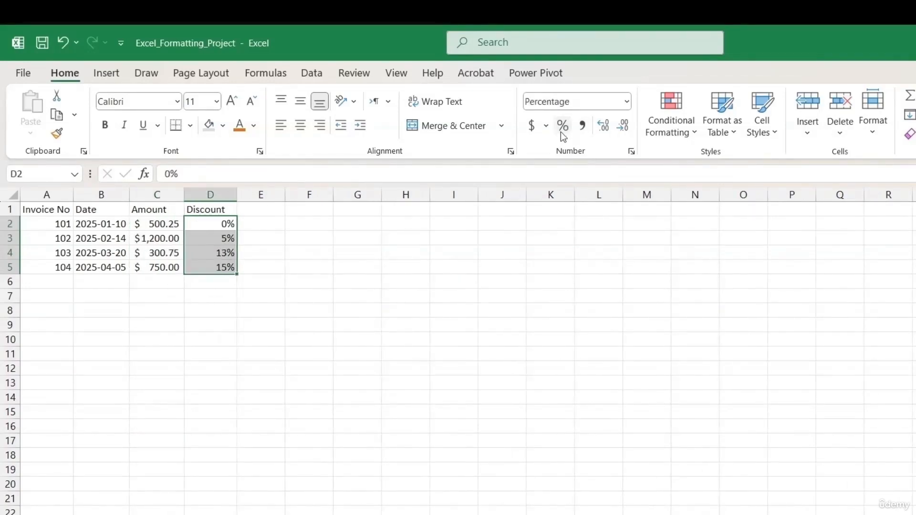
left_click(603, 125)
left_click(258, 251)
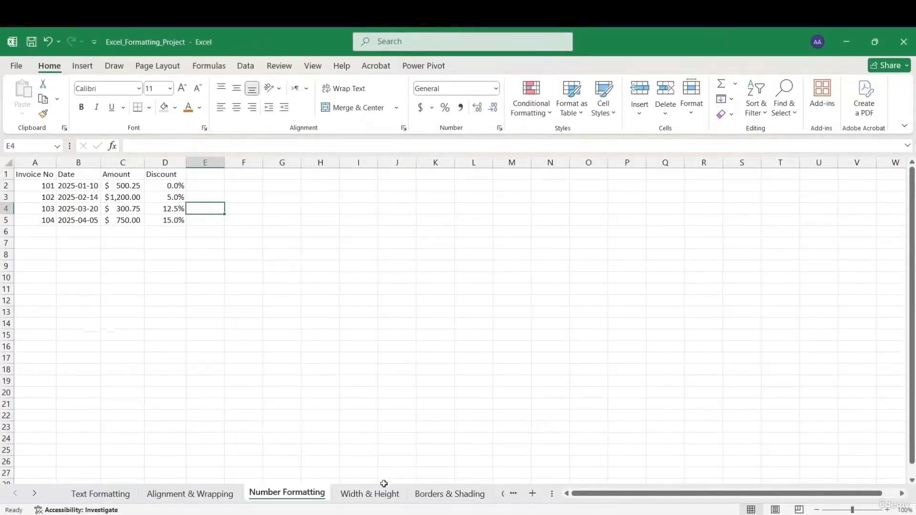
Open the Width & Height sheet and auto-fit the Notes column C and the Department column B.
left_click(374, 492)
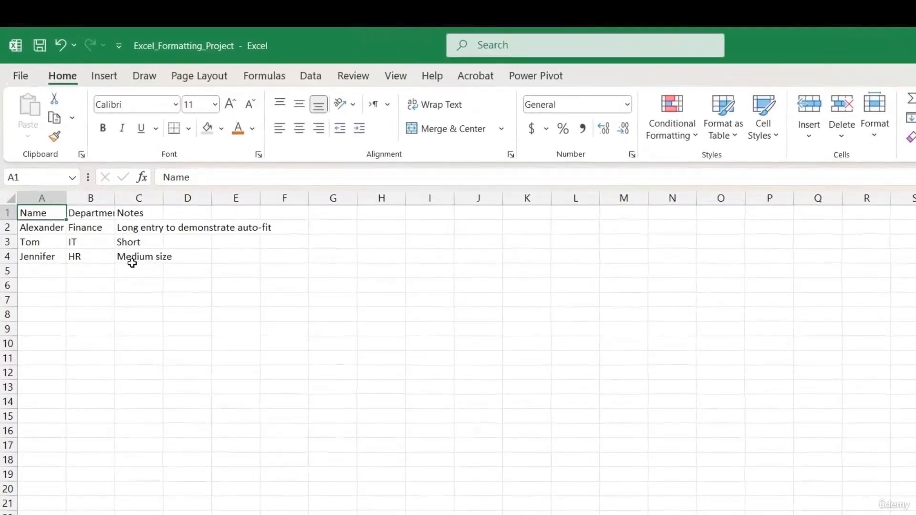
double_click(162, 198)
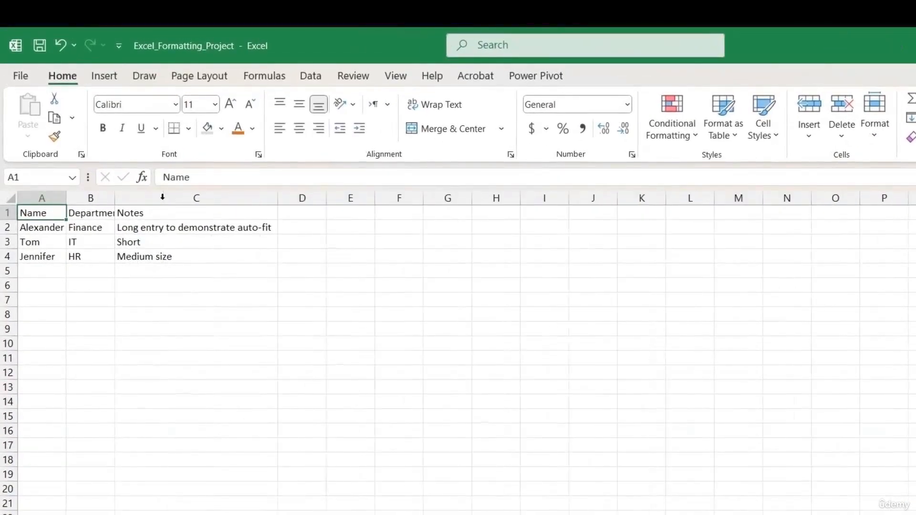
double_click(115, 198)
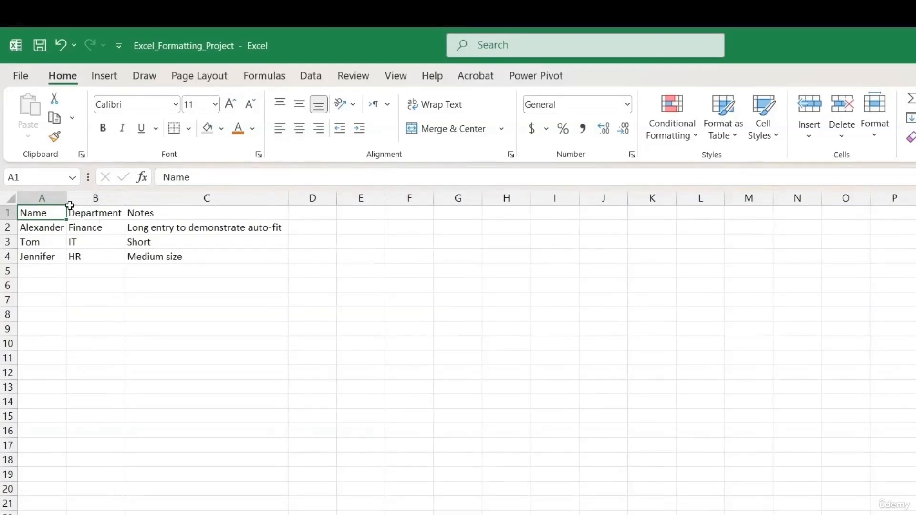
Auto-fit the Name column A on the Width & Height sheet.
double_click(66, 199)
left_click(189, 278)
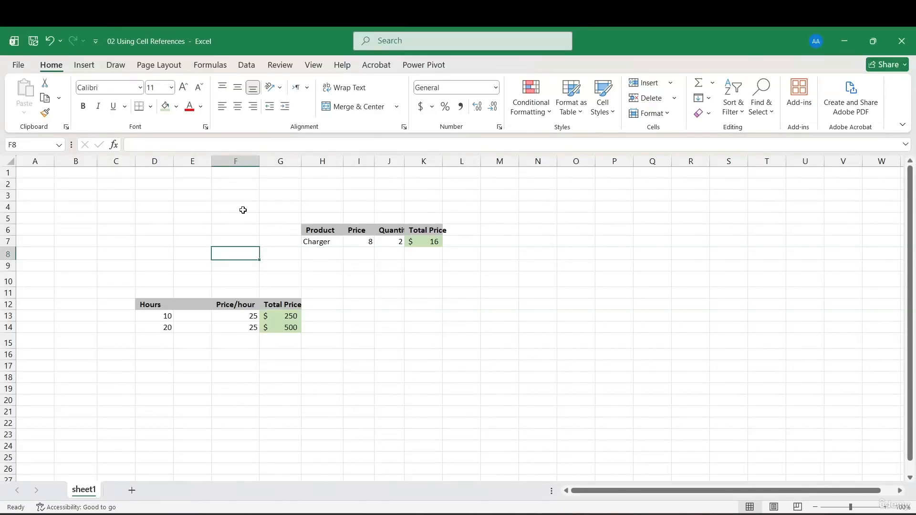
In the 02 Using Cell References workbook, select the entire columns F, G, H and I one at a time.
left_click(231, 163)
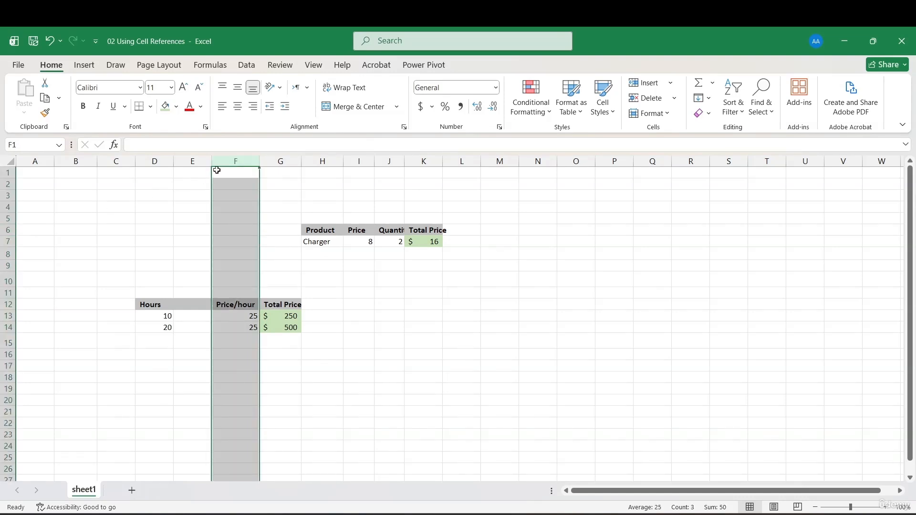
left_click(297, 205)
left_click(335, 230)
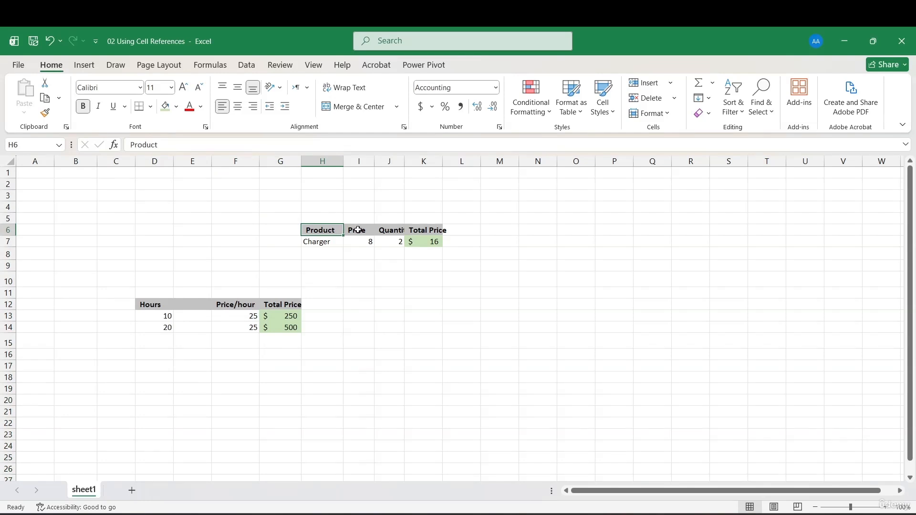
left_click(243, 160)
left_click(281, 161)
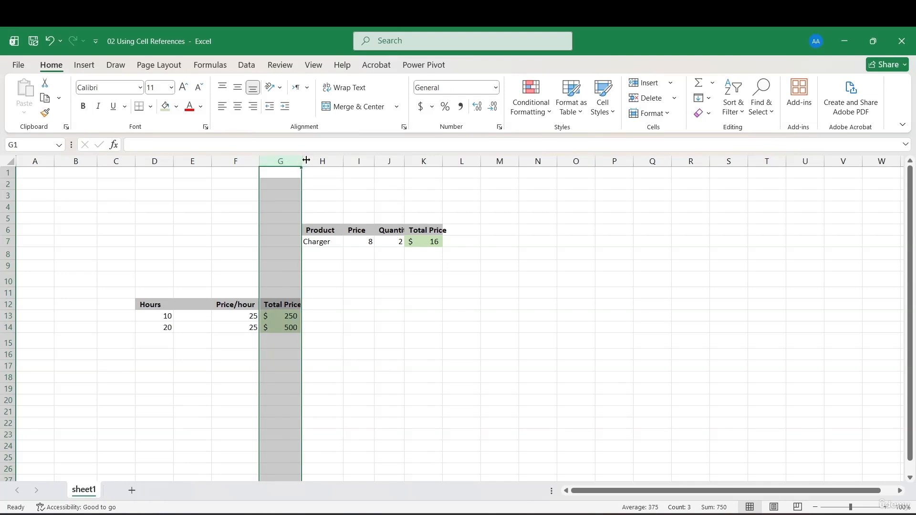
left_click(323, 161)
left_click(369, 163)
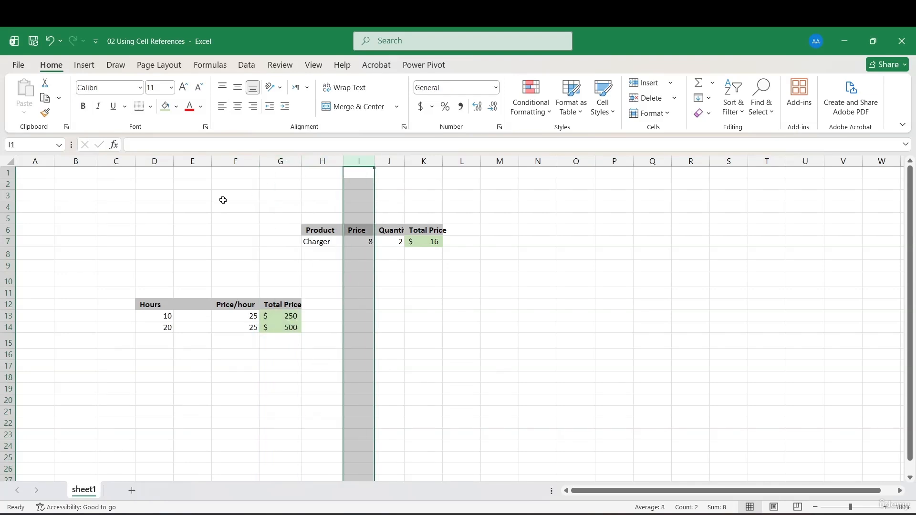
Select the entire rows 4 and 5 one at a time, ending on cell B6.
left_click(7, 208)
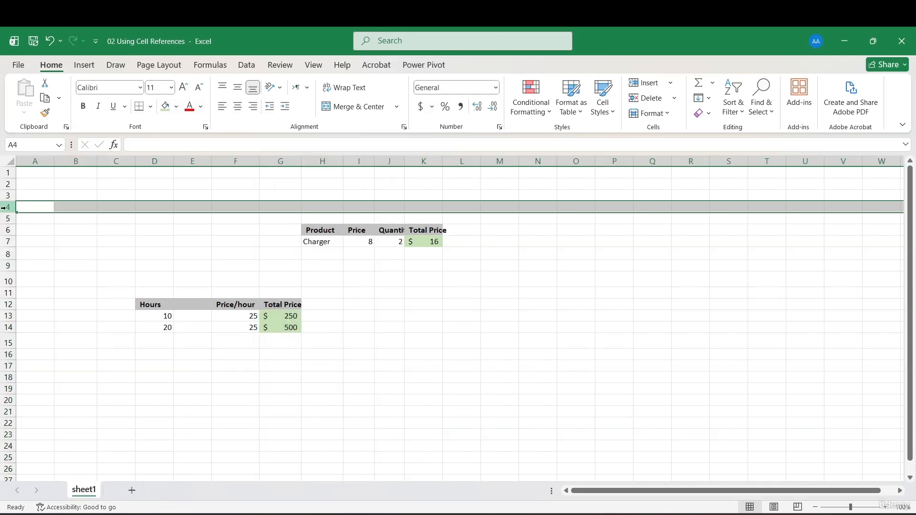
left_click(8, 219)
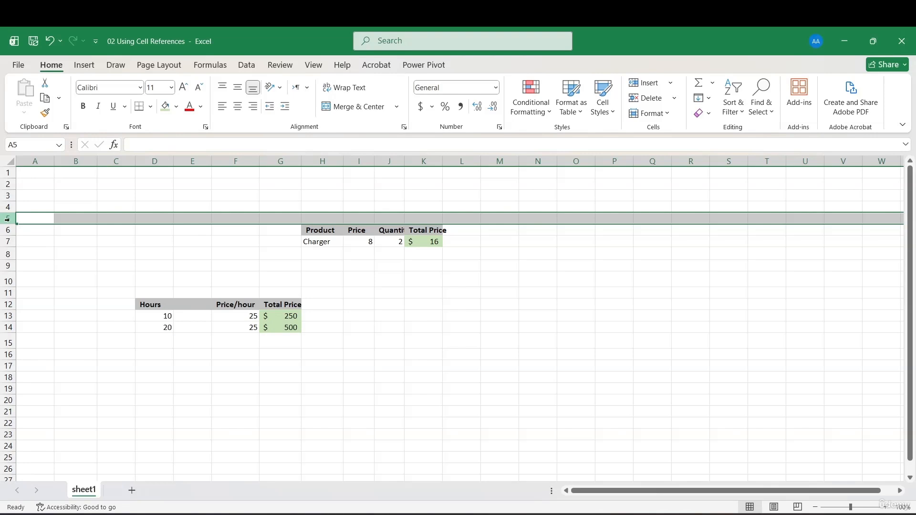
left_click(75, 229)
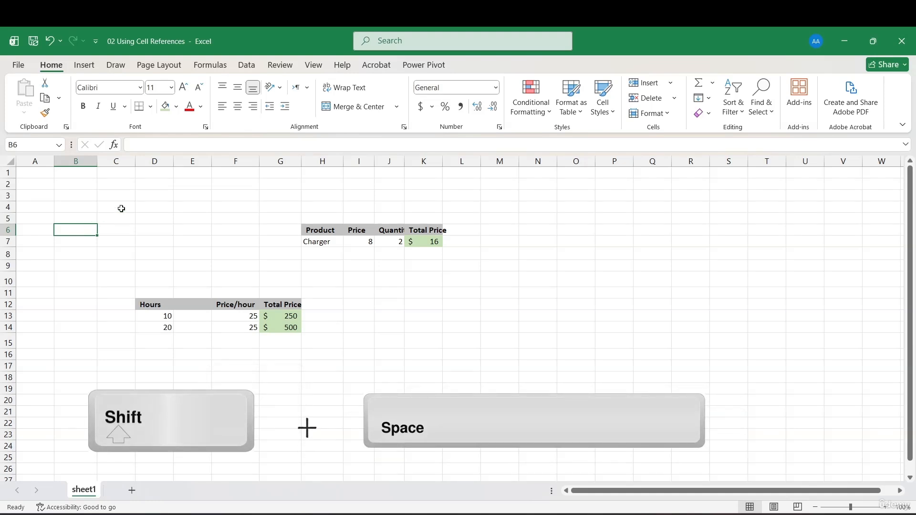
Insert a blank column at column E, between the Hours and Price/hour columns.
right_click(186, 162)
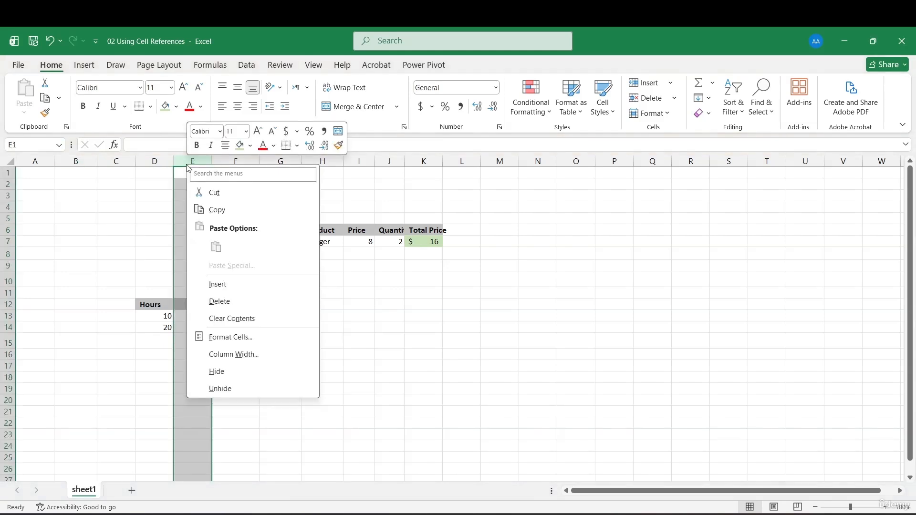
left_click(218, 284)
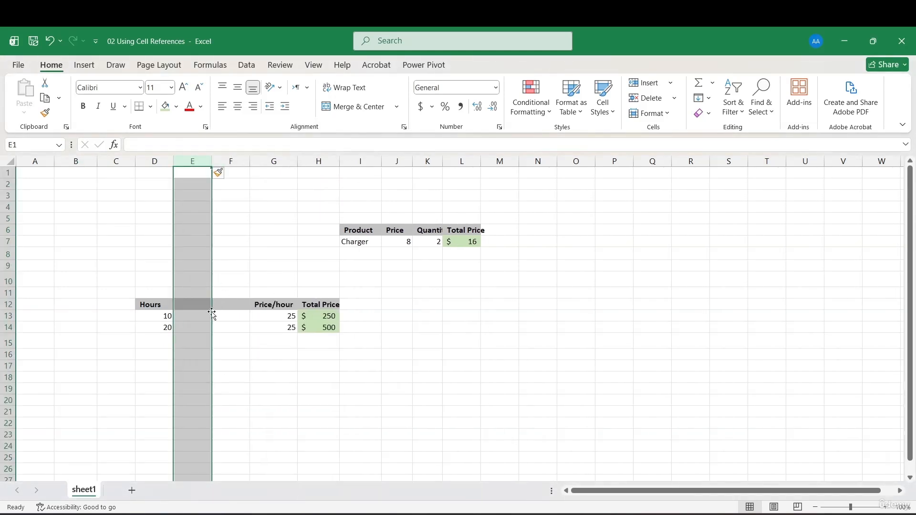
Insert a blank row at row 10 and delete it again.
right_click(9, 282)
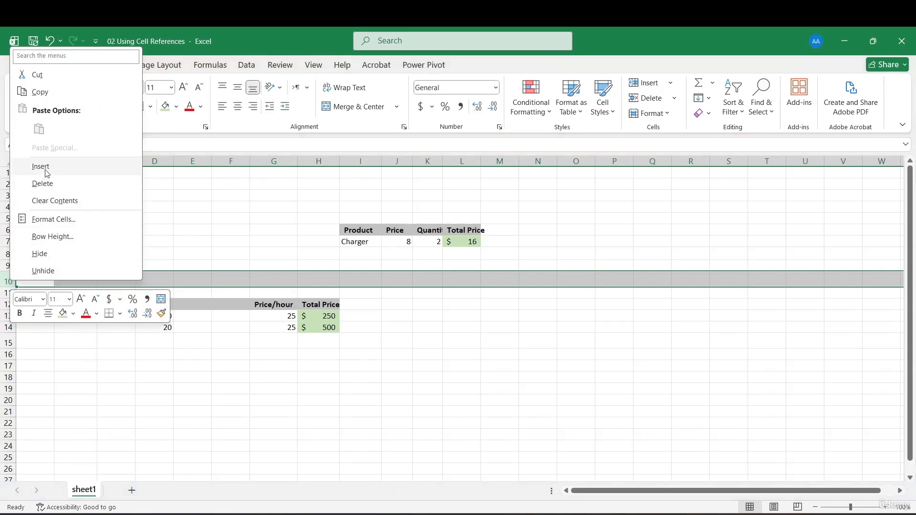
left_click(41, 166)
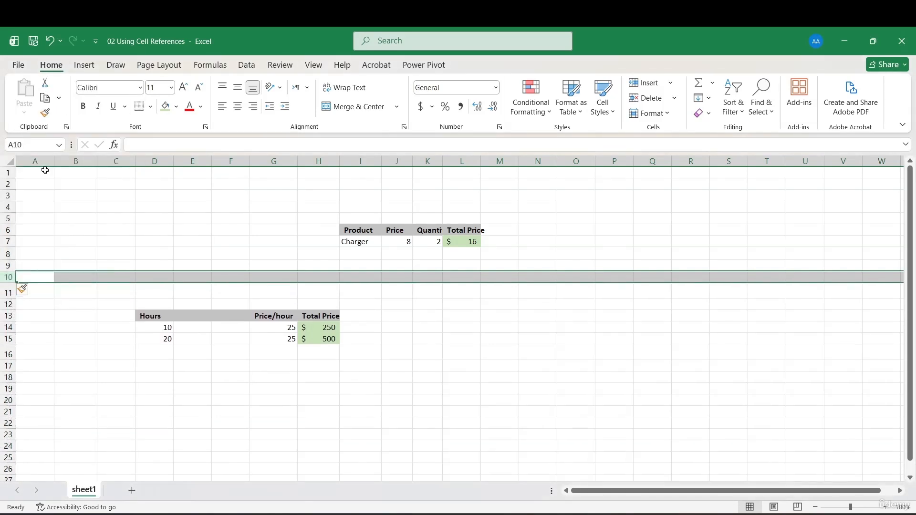
right_click(185, 278)
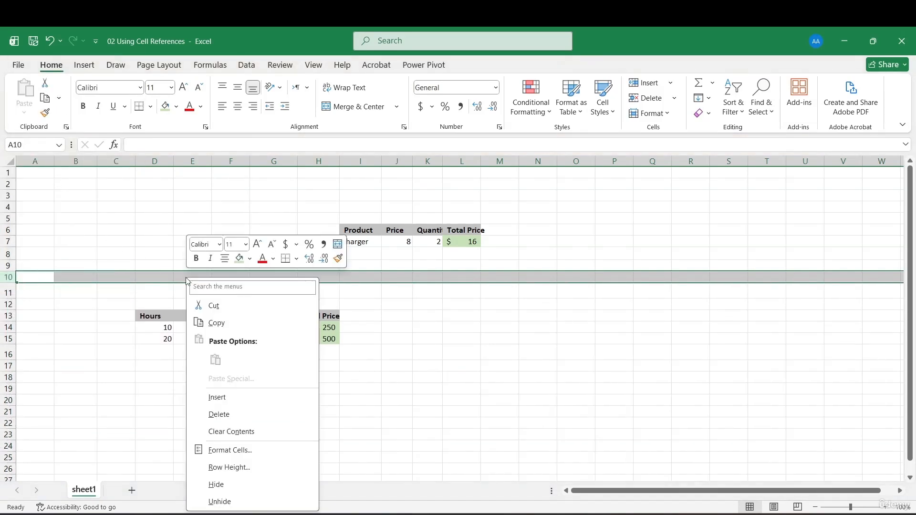
left_click(239, 415)
left_click(253, 318)
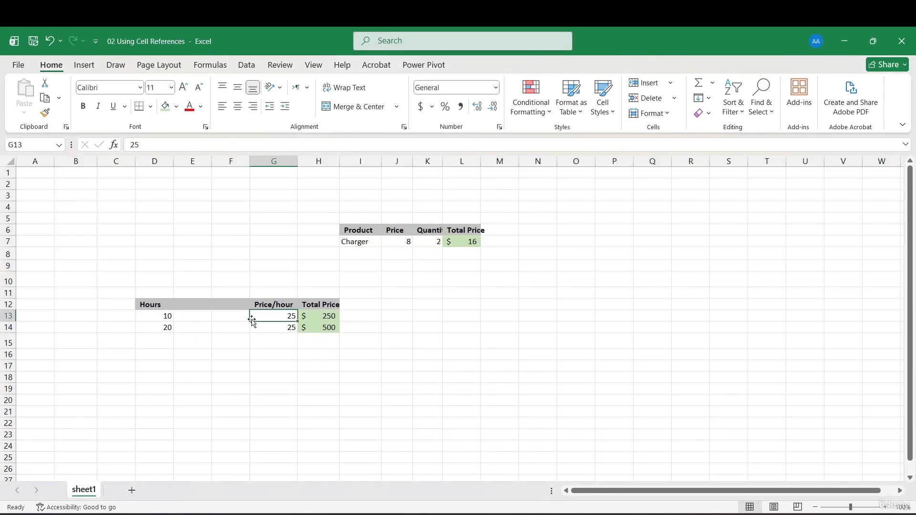
Auto-fit the Quantity column K and widen columns I, K and L of the product table.
key("ctrl")
double_click(441, 162)
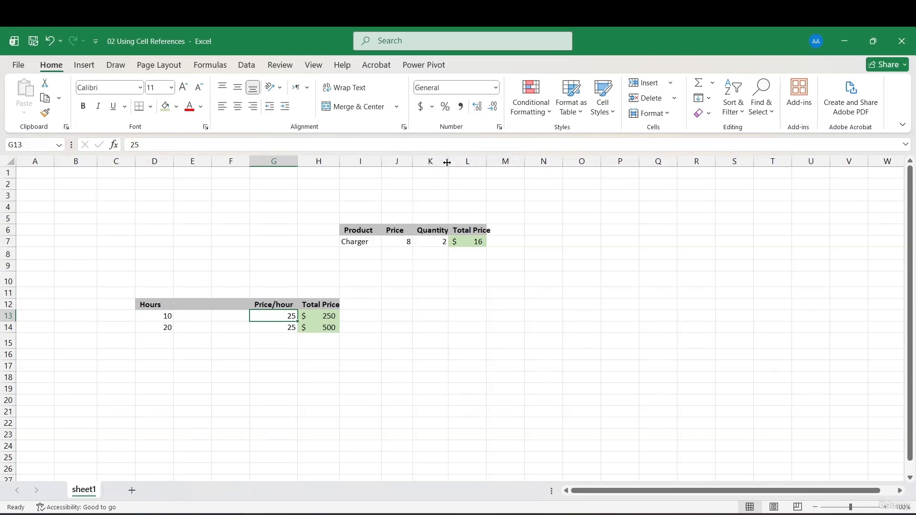
left_click_drag(383, 161, 385, 160)
left_click(386, 160)
left_click_drag(451, 160, 515, 160)
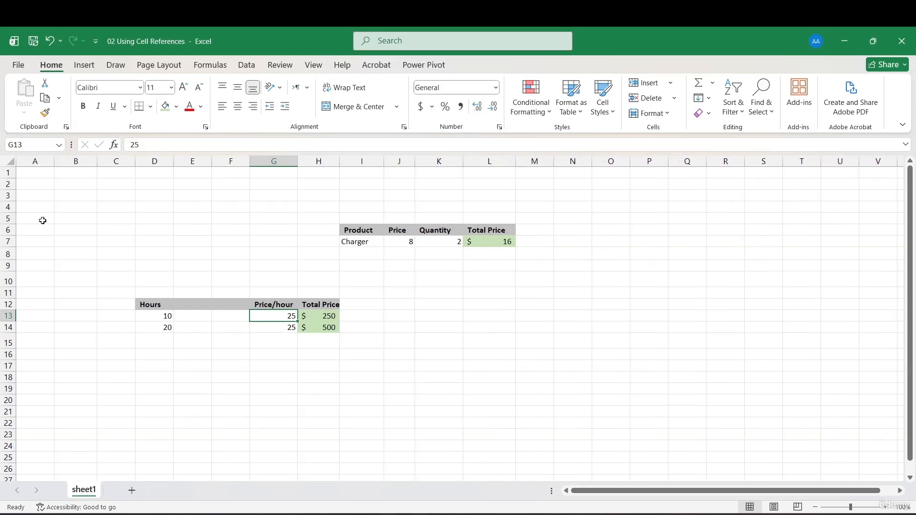
Increase the heights of row 4 and of the product table's header row 6.
left_click_drag(7, 213, 10, 256)
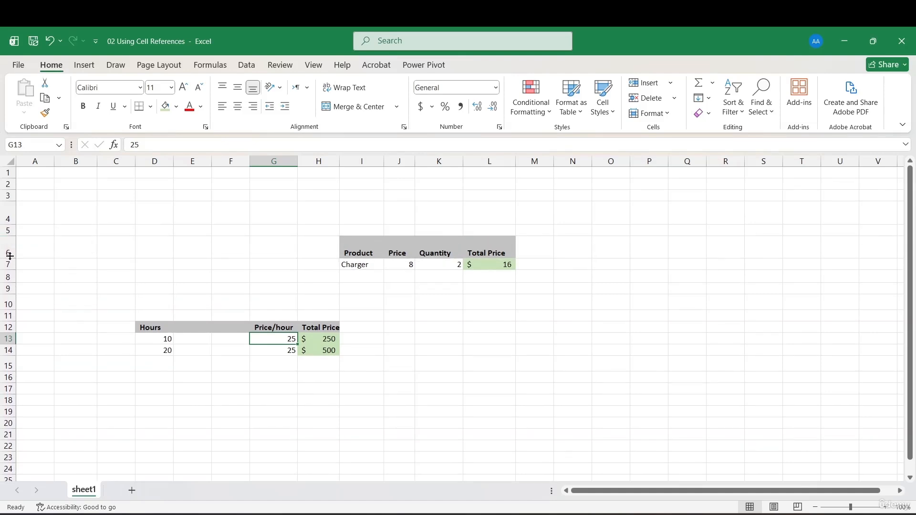
left_click_drag(8, 260, 9, 250)
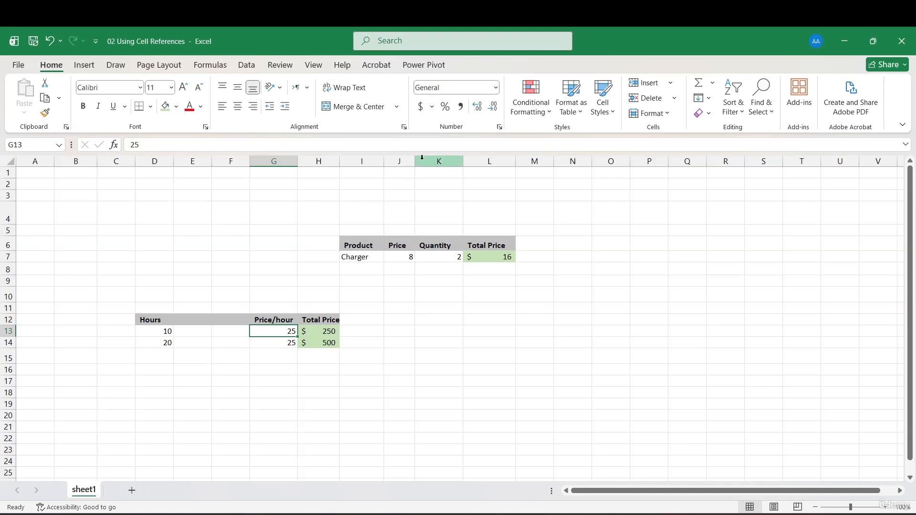
Auto-fit the product table's columns I to L and the height of its header row 6.
left_click_drag(415, 161, 451, 164)
left_click_drag(384, 163, 378, 163)
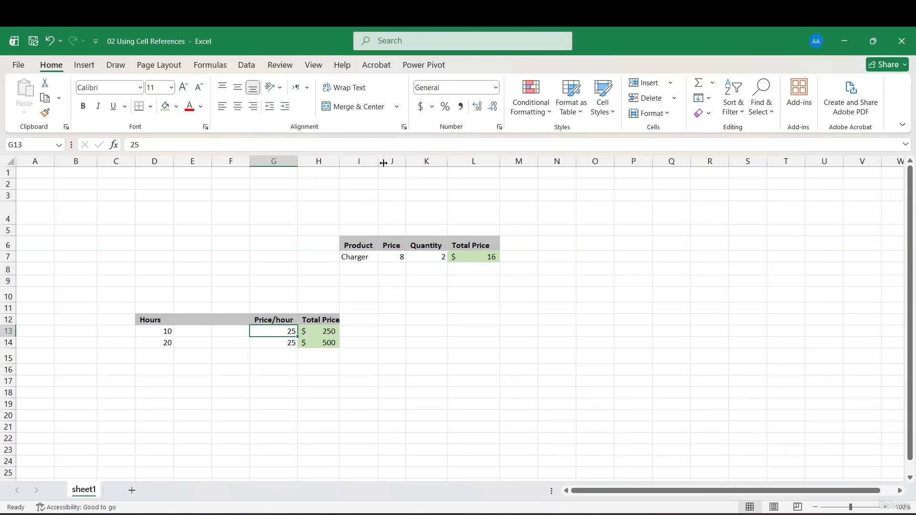
left_click_drag(500, 162, 495, 163)
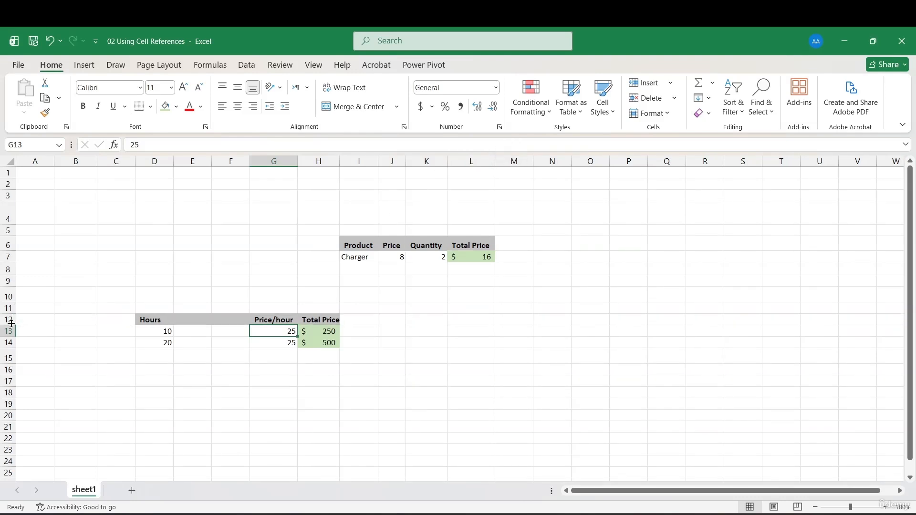
double_click(10, 252)
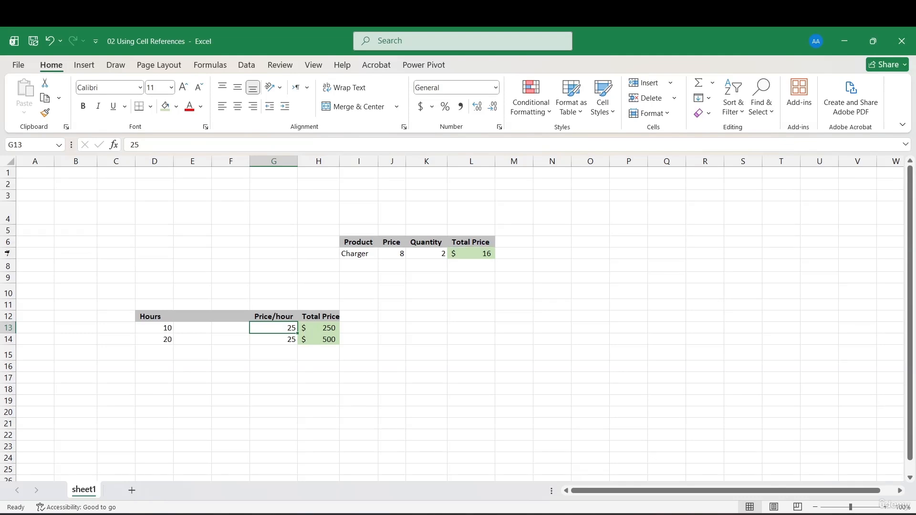
Set the width of column E to 20.
right_click(207, 162)
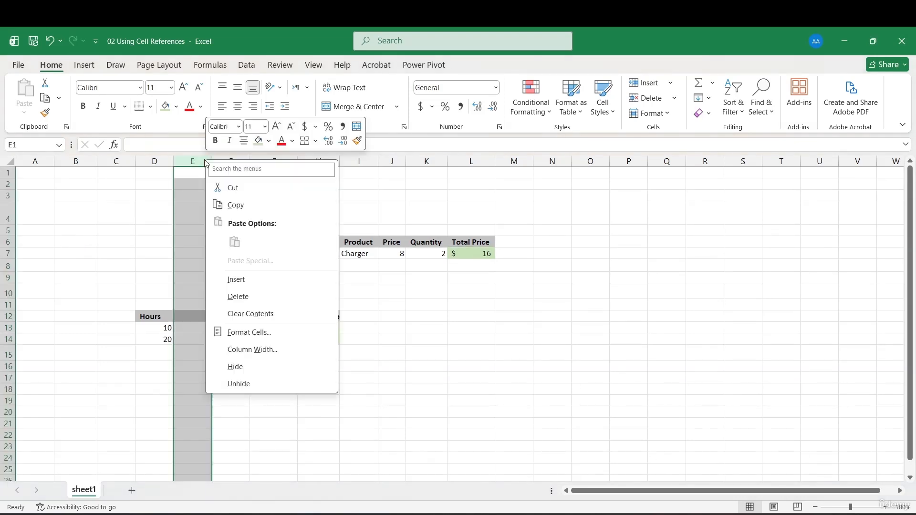
left_click(249, 351)
type("20")
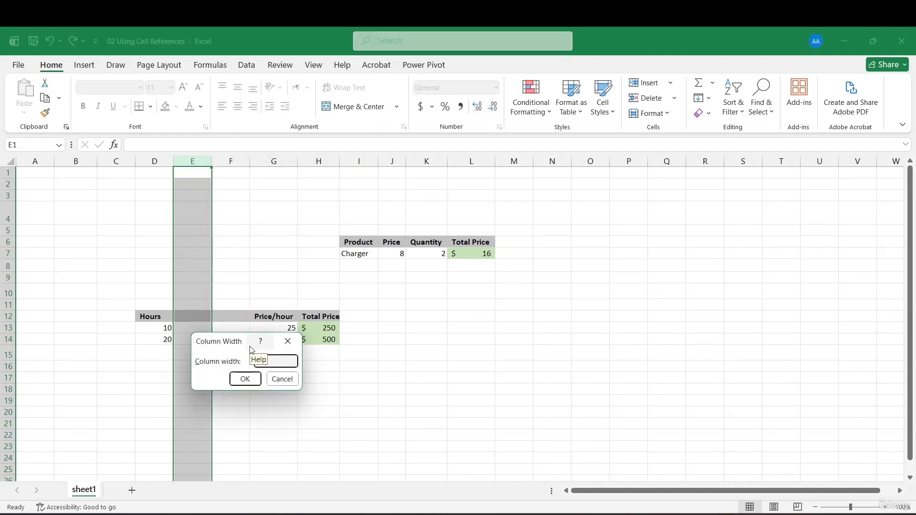
key("Return")
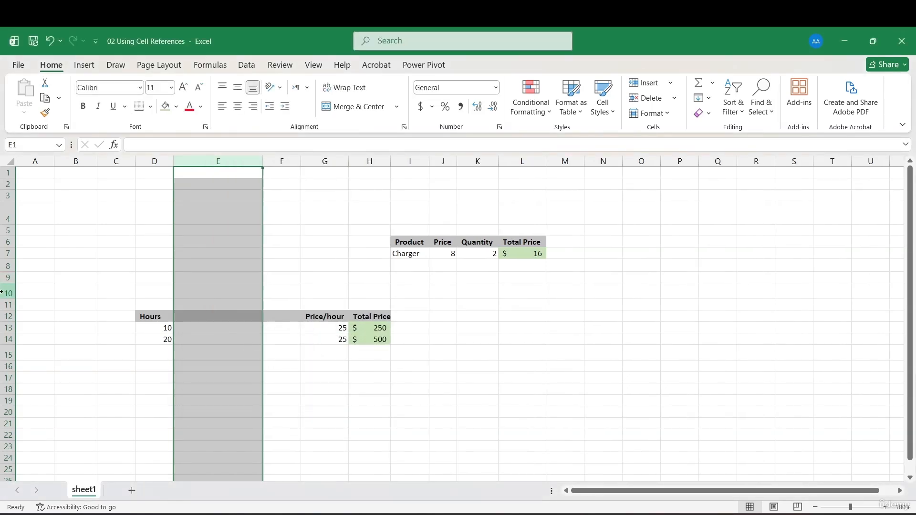
right_click(1, 293)
left_click(60, 248)
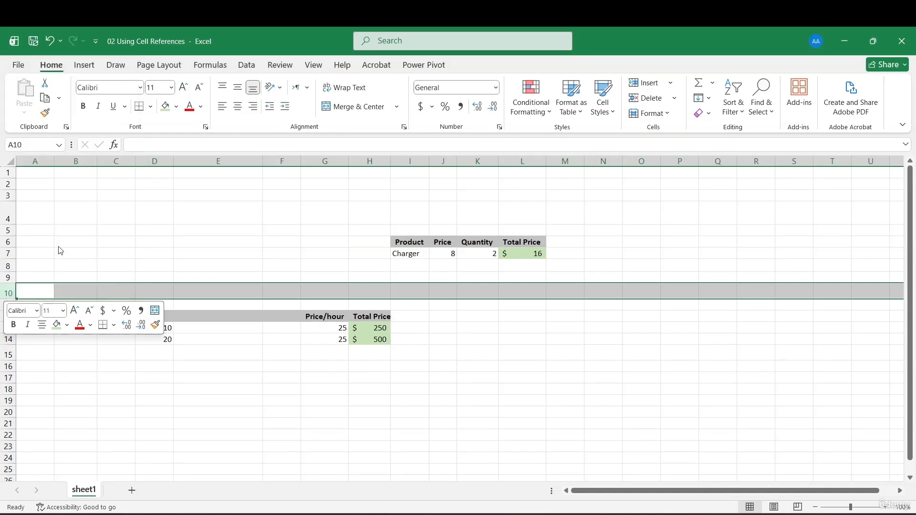
left_click(68, 275)
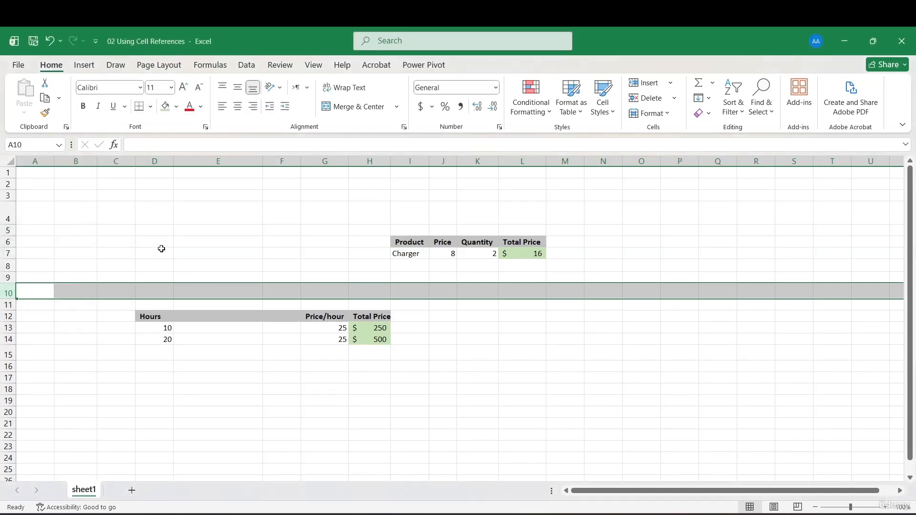
Delete the empty columns A to C to the left of the Hours column.
left_click_drag(44, 162, 105, 164)
right_click(106, 162)
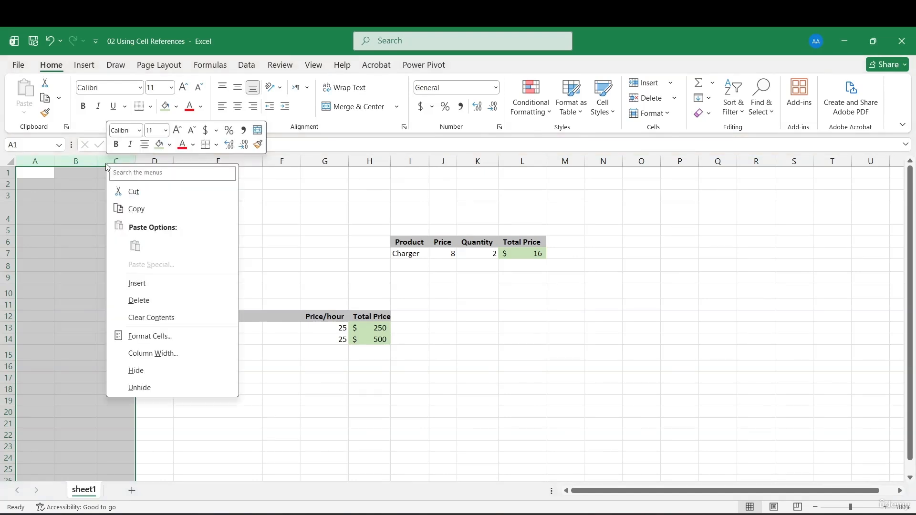
left_click(139, 301)
left_click(162, 253)
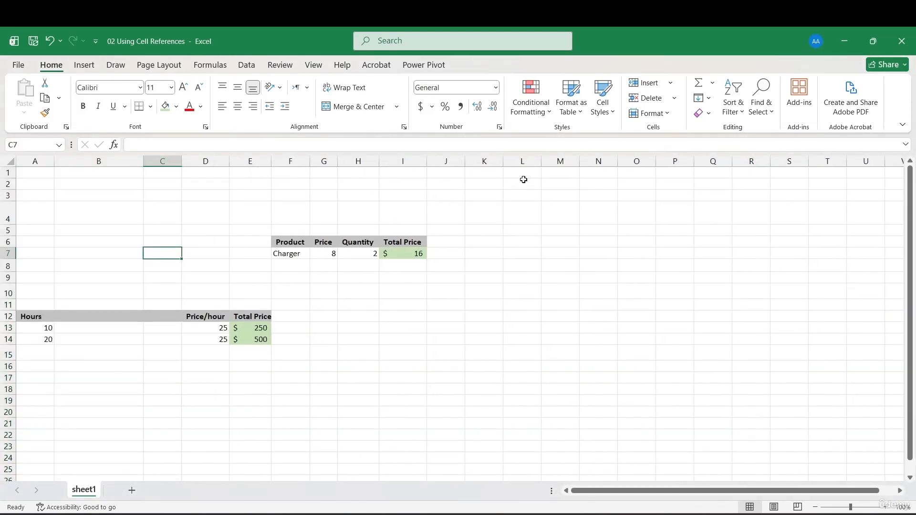
Hide columns G to I, which hold Price, Quantity and Total Price of the product table.
left_click_drag(402, 161, 313, 161)
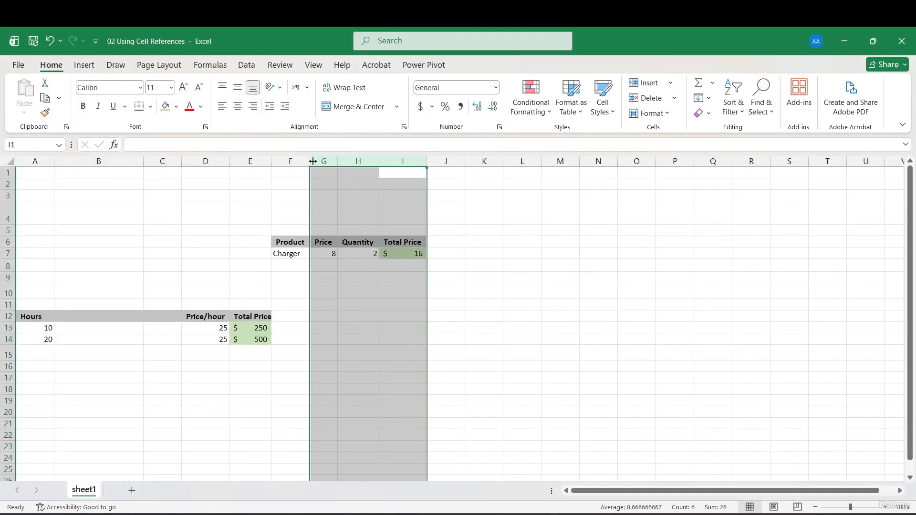
right_click(314, 162)
left_click(347, 366)
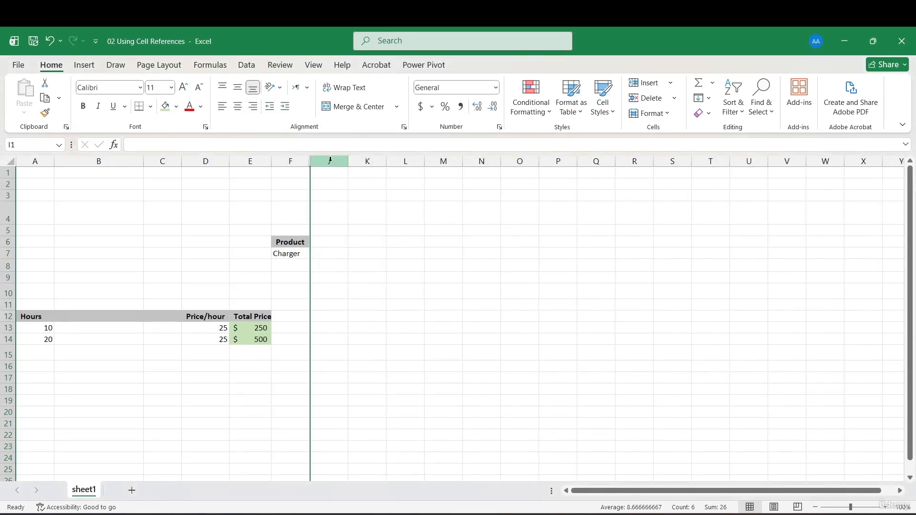
Select the whole sheet and unhide all of its hidden columns.
left_click(342, 253)
key("ctrl+a")
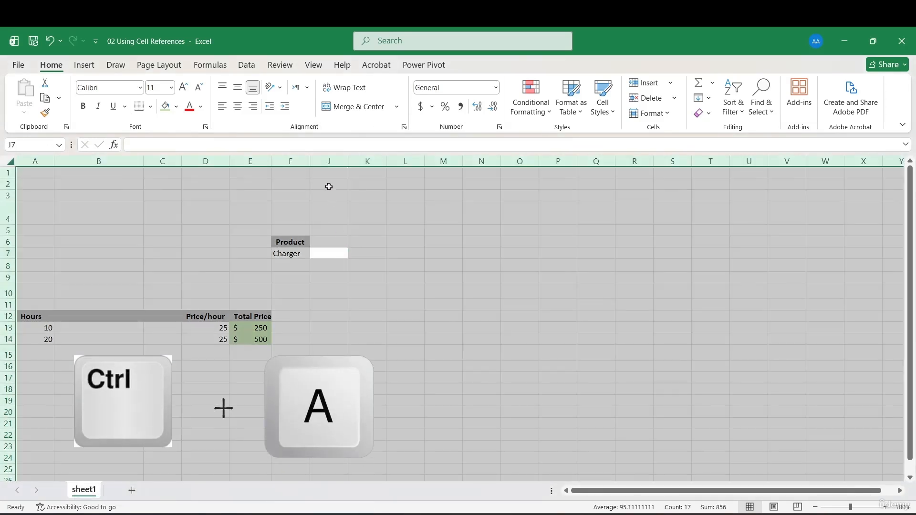
right_click(325, 162)
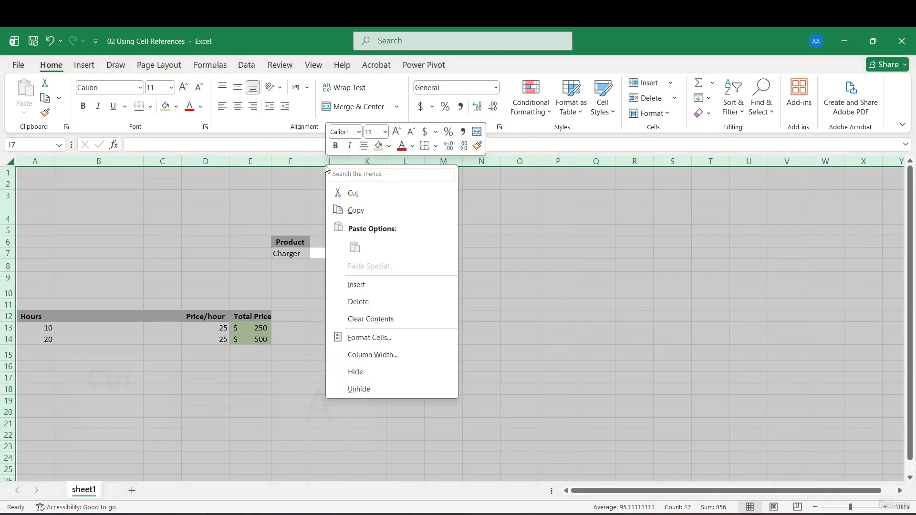
left_click(388, 390)
left_click(414, 313)
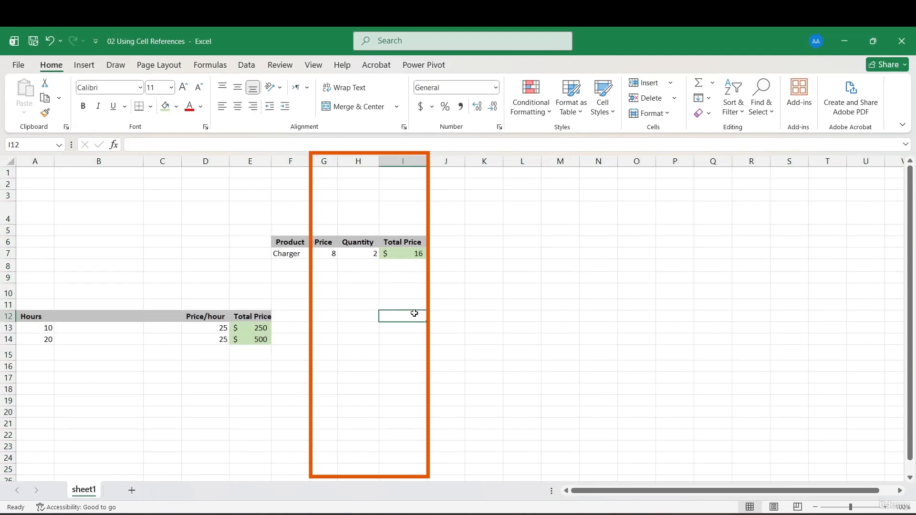
Hide row 12, which holds the Hours, Price/hour and Total Price headings.
left_click_drag(116, 365, 12, 292)
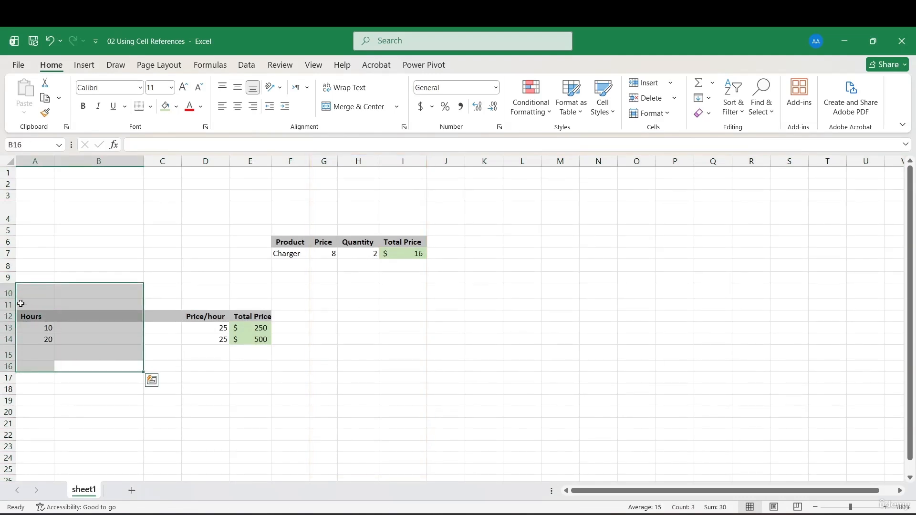
right_click(9, 317)
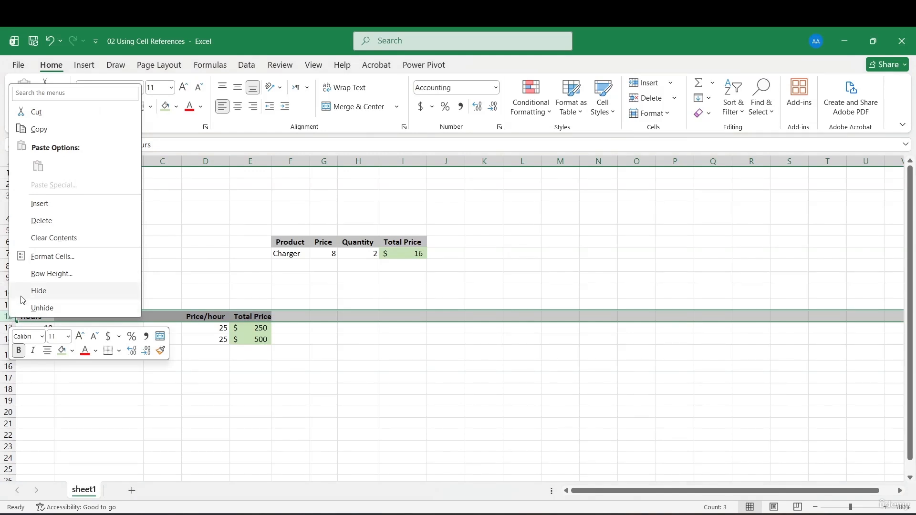
left_click(23, 299)
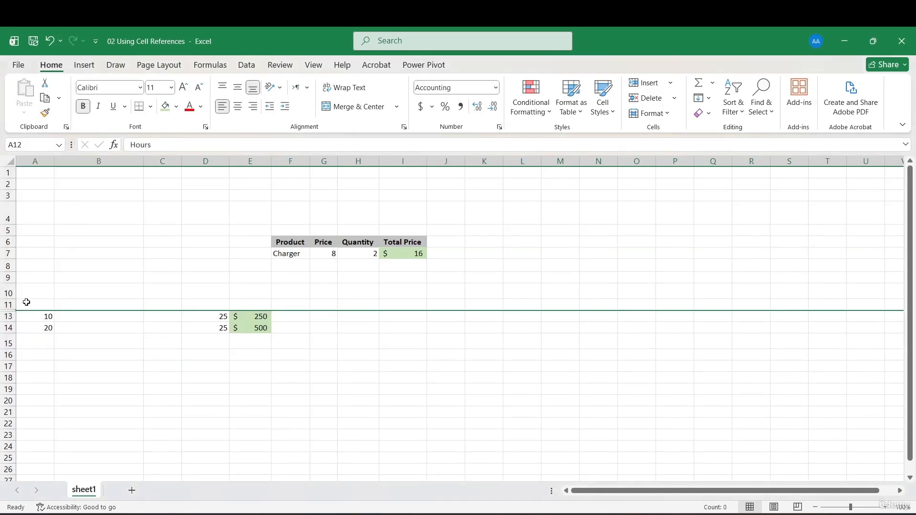
Select the whole sheet and unhide all of its hidden rows.
key("ctrl+a")
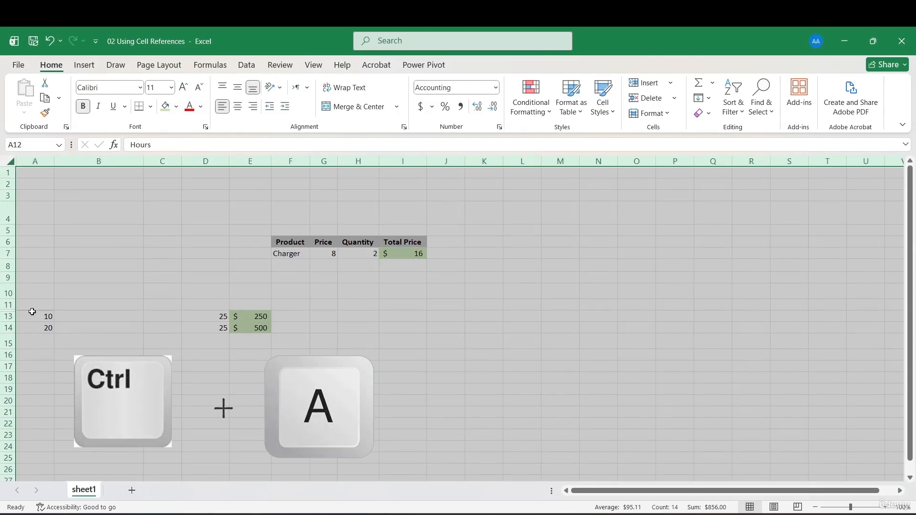
right_click(33, 316)
left_click(65, 302)
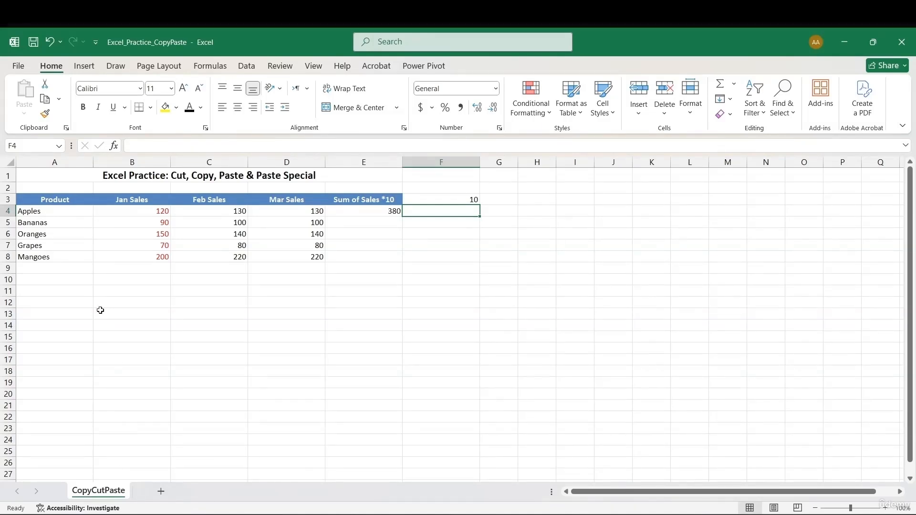
In the CopyCutPaste sheet, copy the Jan Sales values in B4:B8 and paste them into B14:B18.
left_click(124, 210)
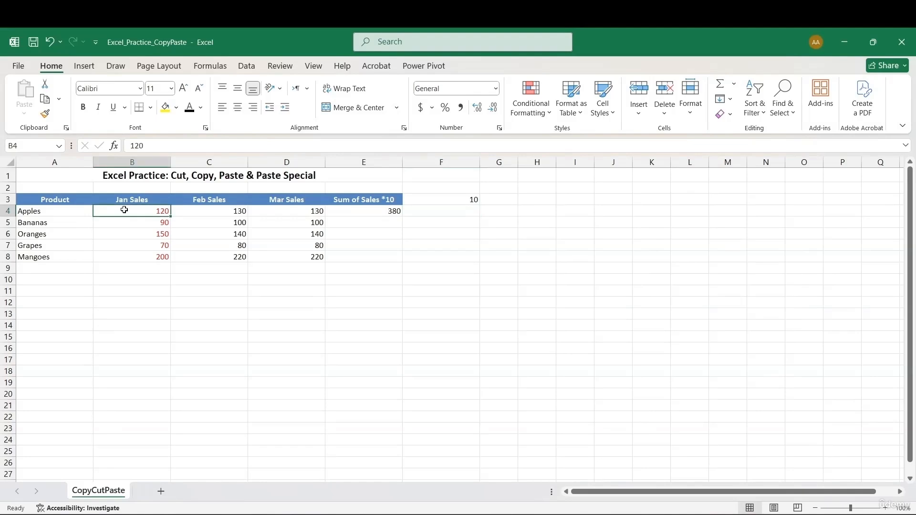
left_click_drag(125, 212, 127, 254)
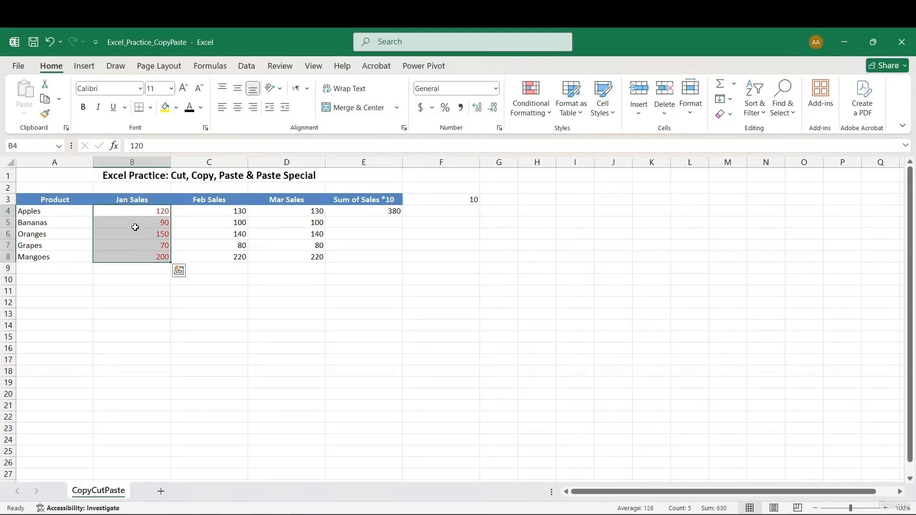
right_click(135, 227)
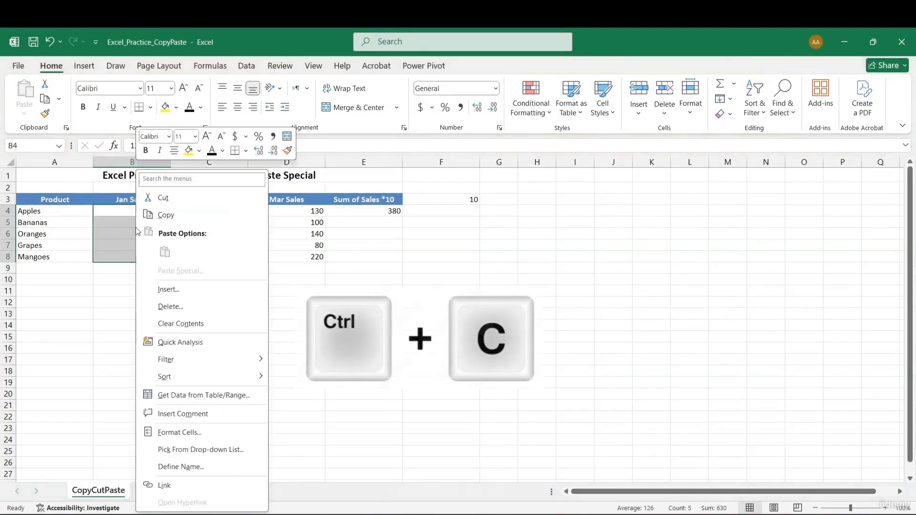
left_click(165, 215)
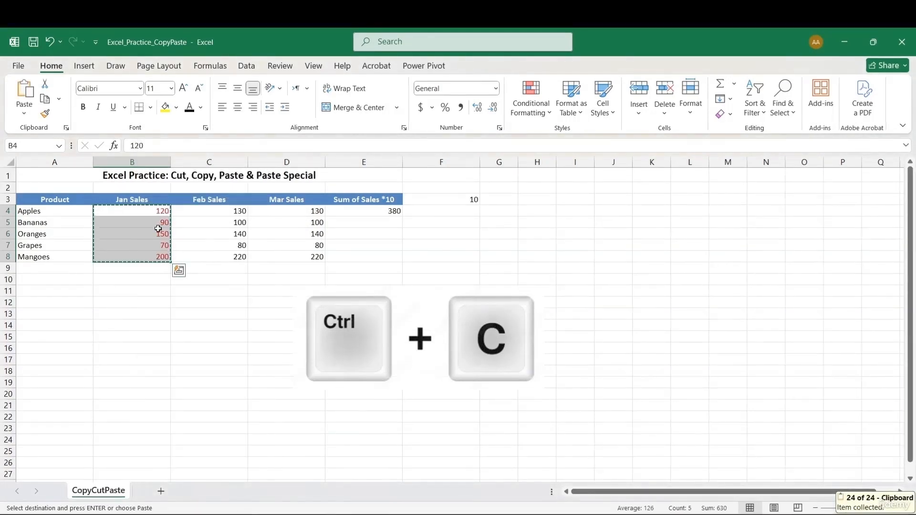
left_click(172, 406)
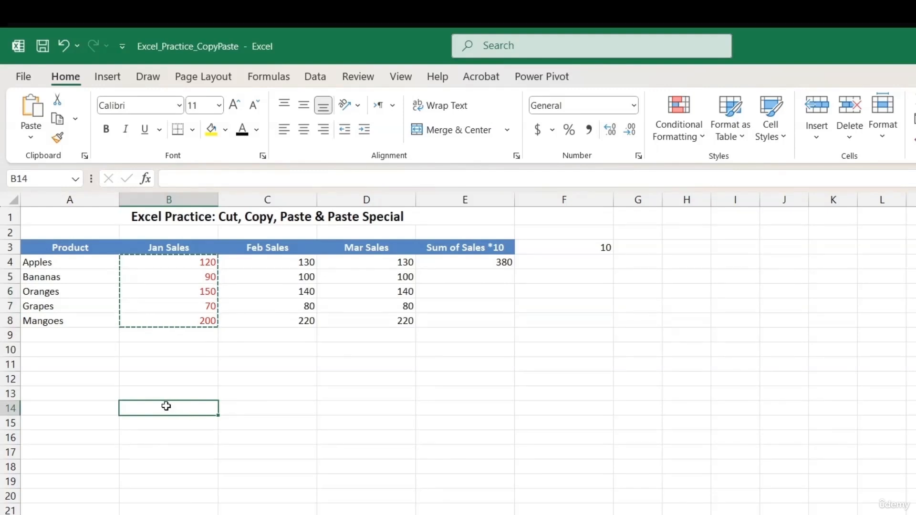
key("ctrl+v")
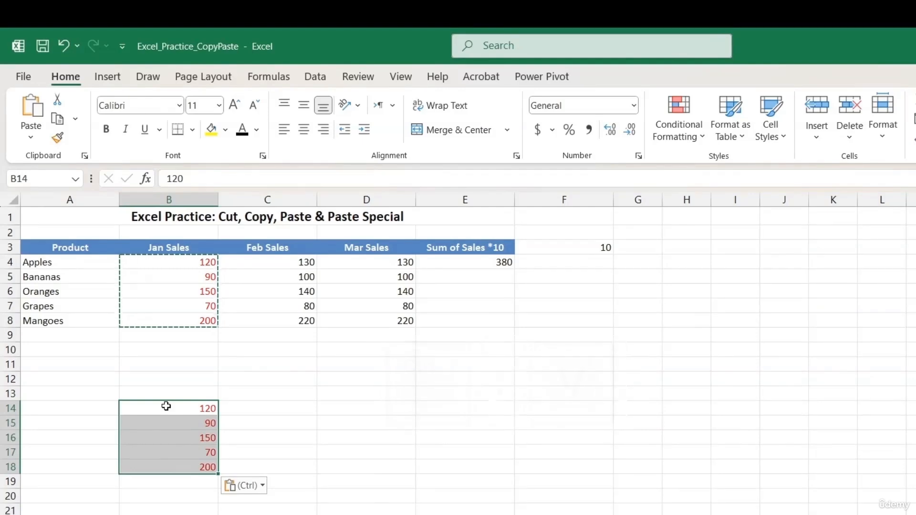
key("Escape")
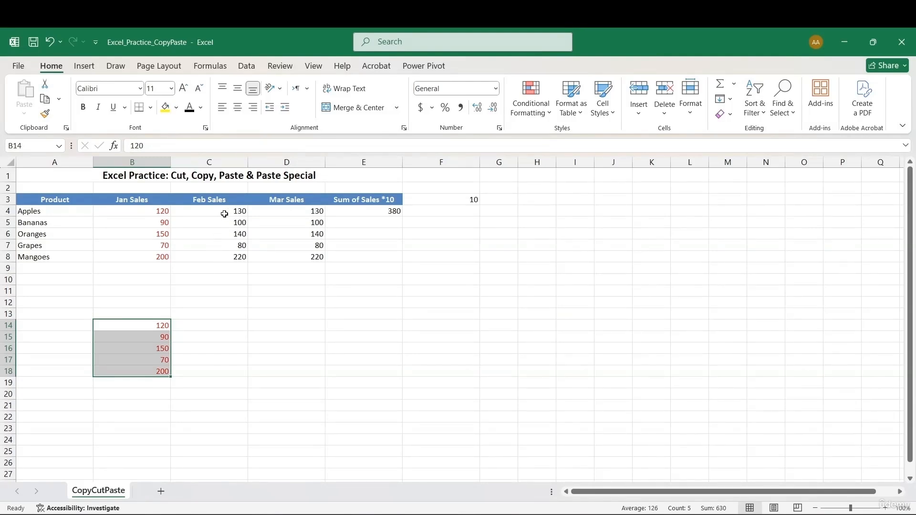
Cut the Feb Sales values from C4:C8, paste them into C14:C18, and undo that move.
left_click_drag(224, 213, 227, 252)
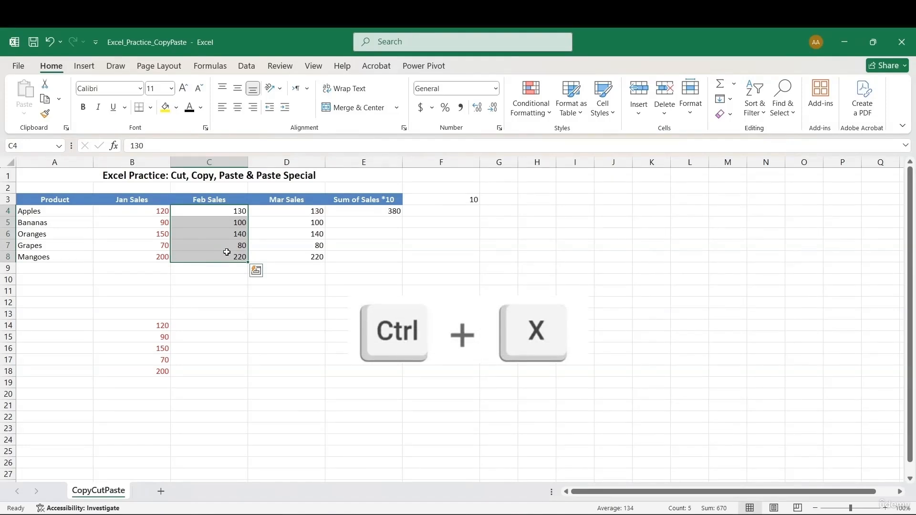
key("ctrl+x")
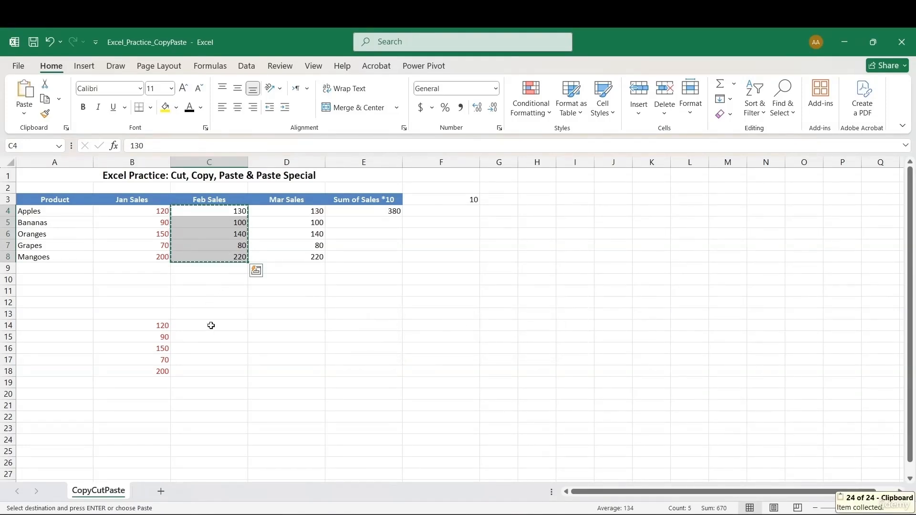
left_click(211, 325)
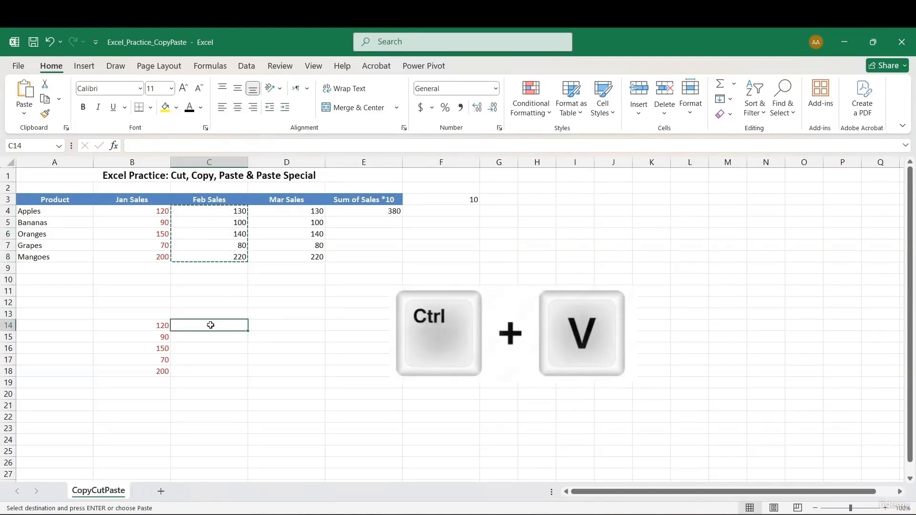
key("ctrl+v")
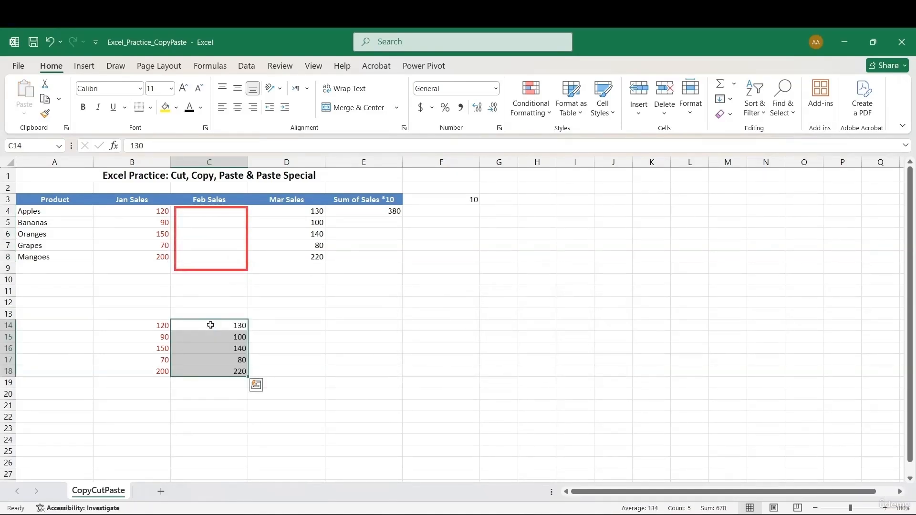
left_click(210, 325)
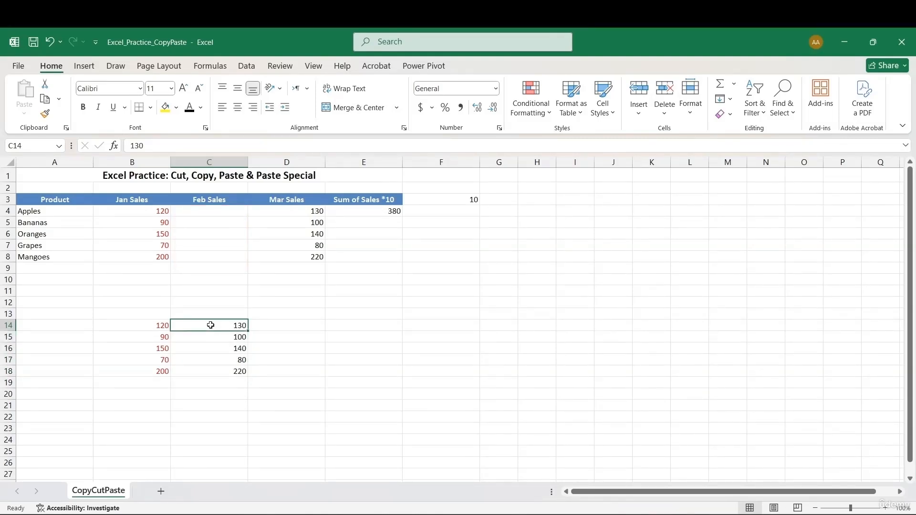
key("ctrl+z")
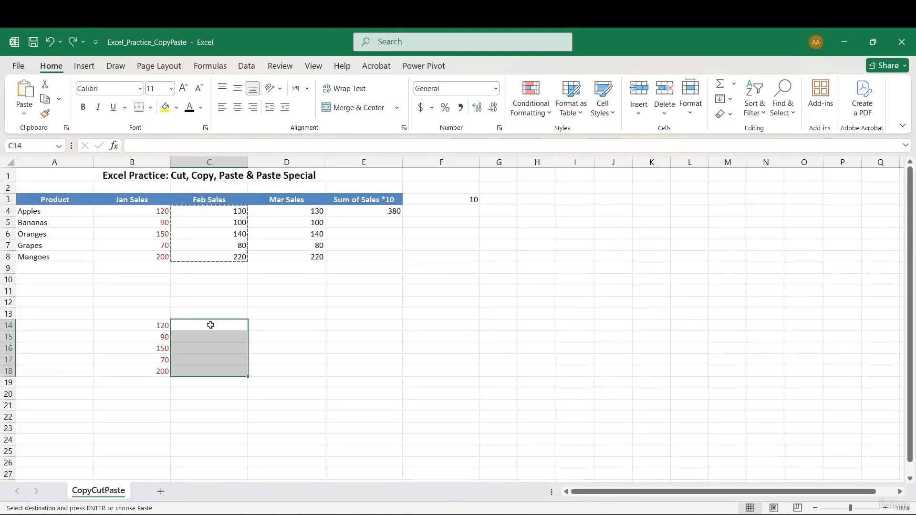
Copy the values in B14:B18 and paste them transposed as a row starting at D14.
left_click_drag(147, 325, 163, 372)
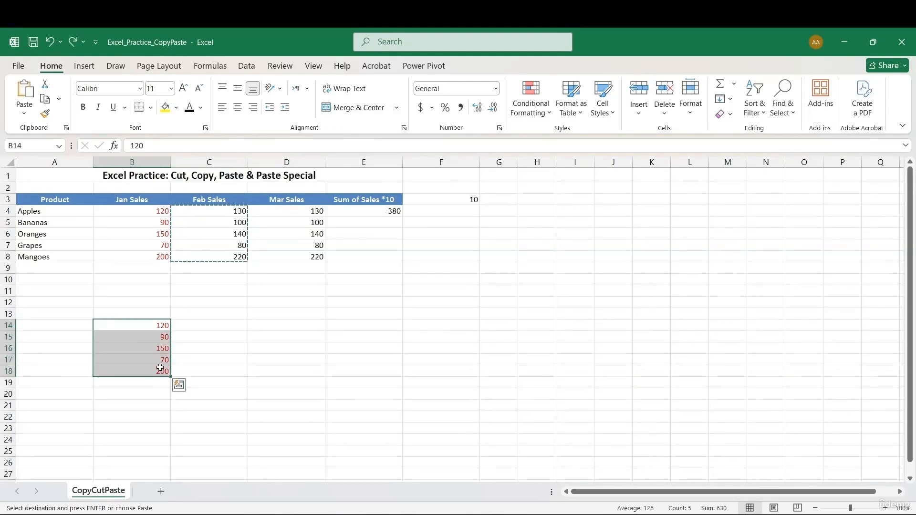
key("ctrl+c")
right_click(277, 329)
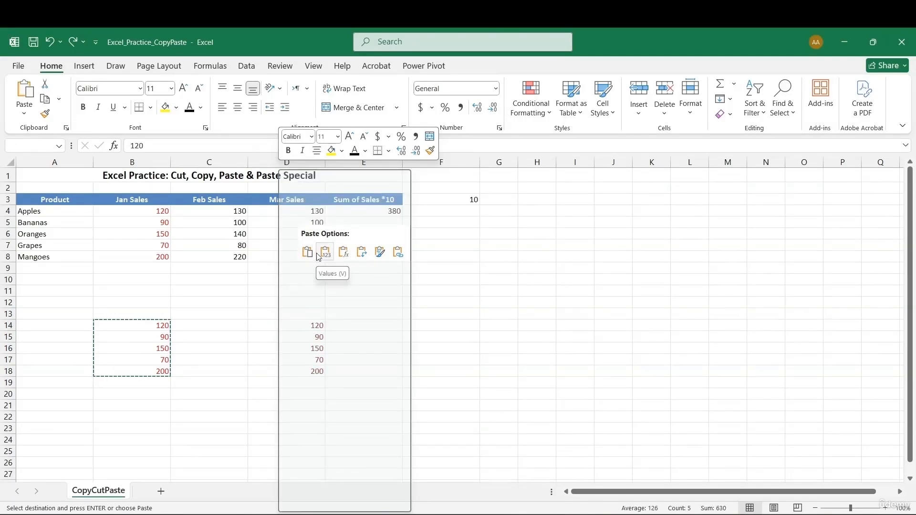
left_click(361, 253)
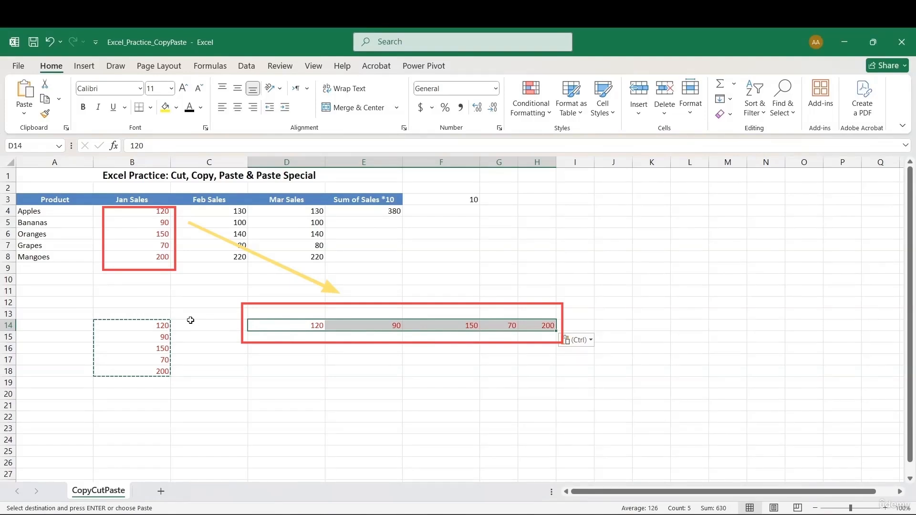
left_click(226, 314)
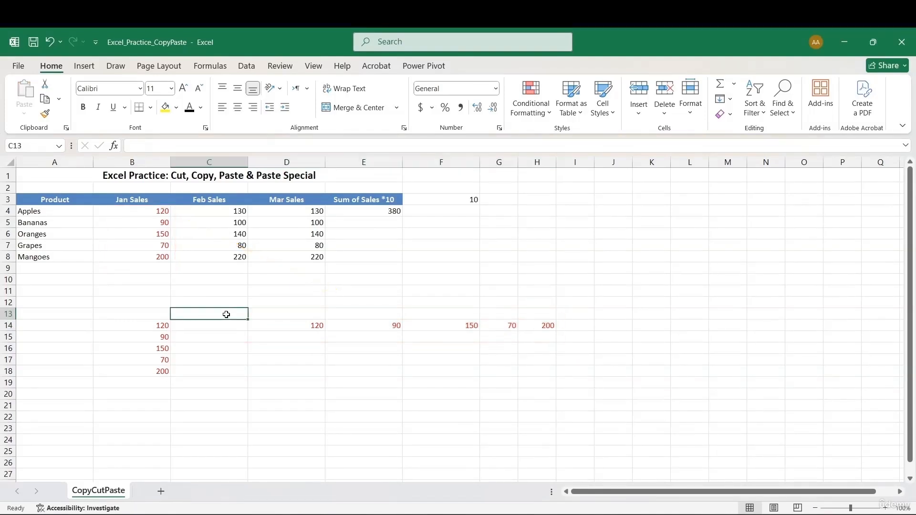
left_click(235, 301)
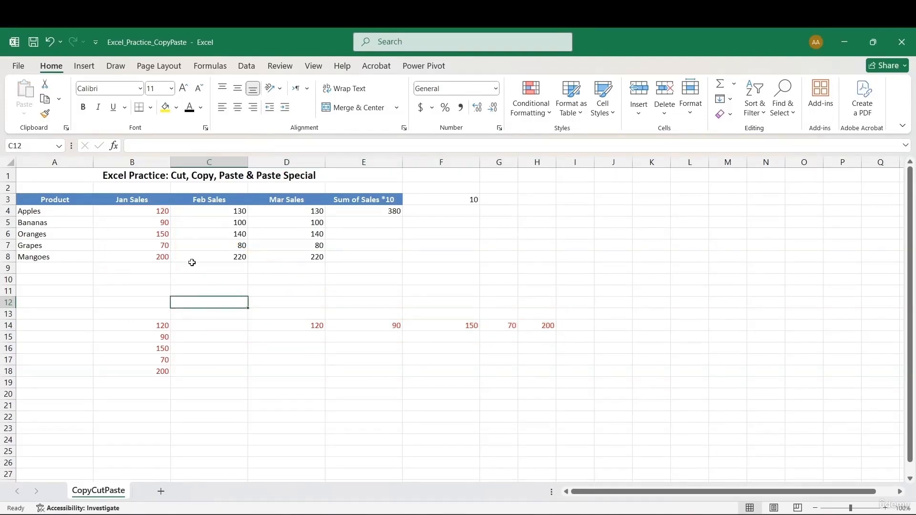
Copy the Jan Sales values in B4:B8 and paste only their formatting onto the Feb Sales values in C4:C8.
left_click_drag(160, 212, 161, 256)
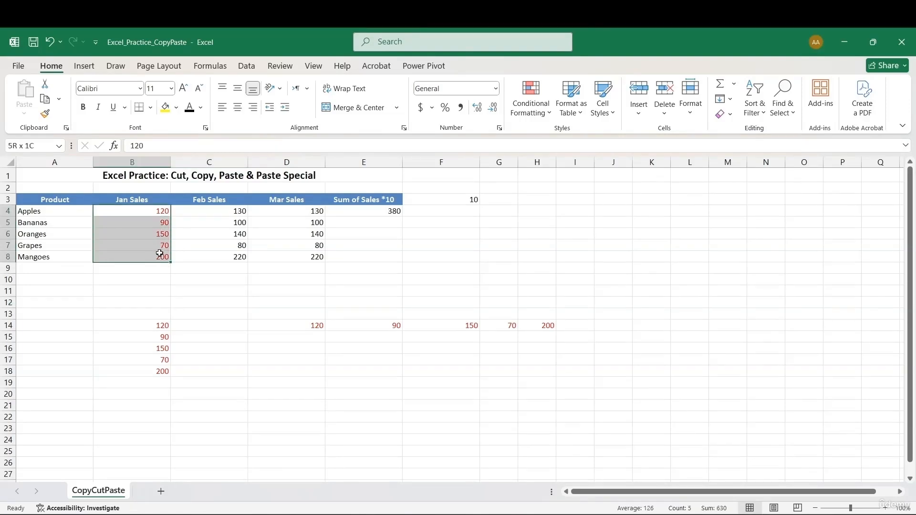
right_click(161, 239)
left_click(189, 215)
left_click_drag(213, 213, 231, 255)
right_click(233, 214)
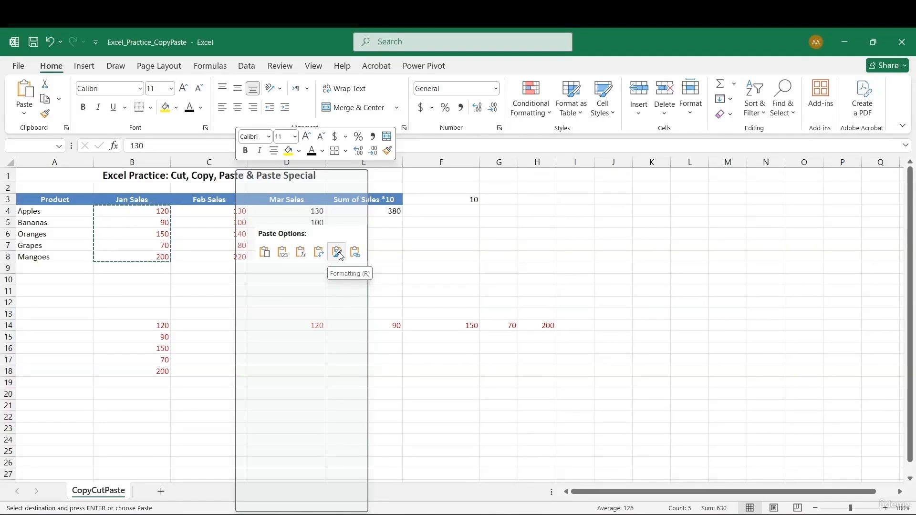
left_click(338, 253)
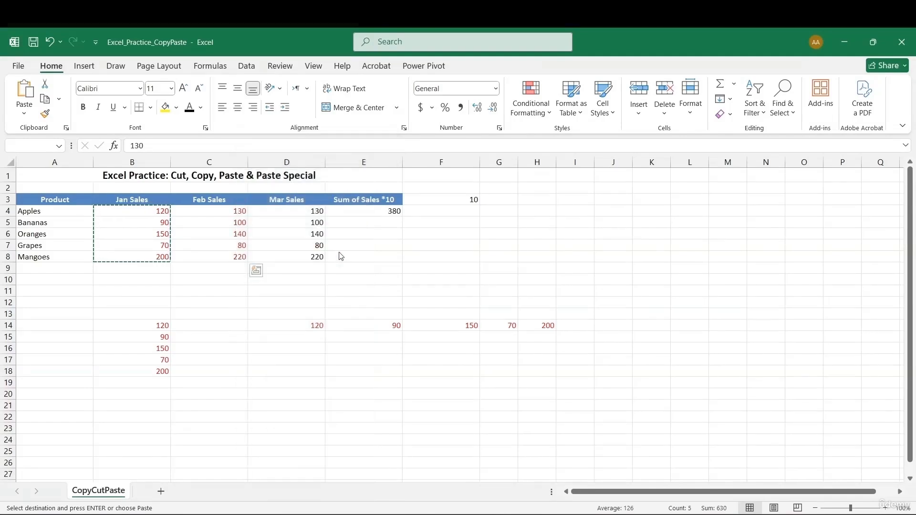
left_click(216, 269)
key("Escape")
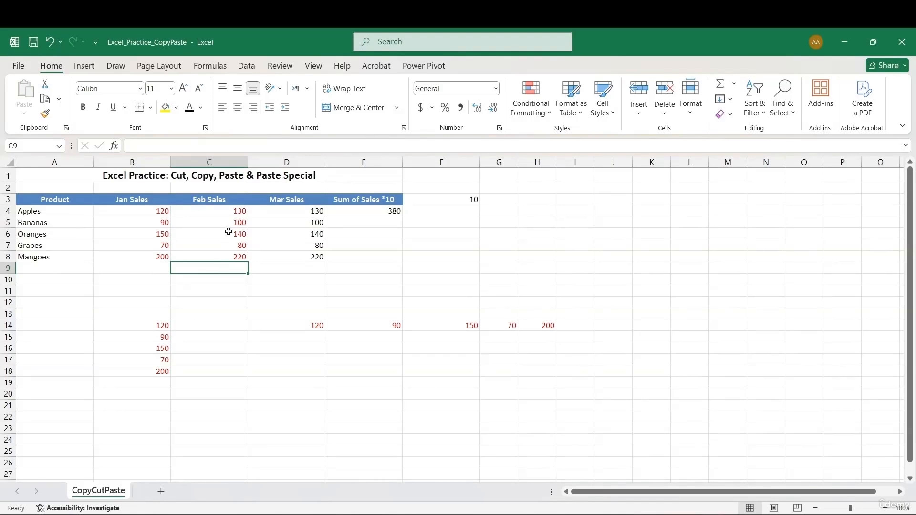
left_click_drag(232, 215, 251, 256)
left_click(279, 246)
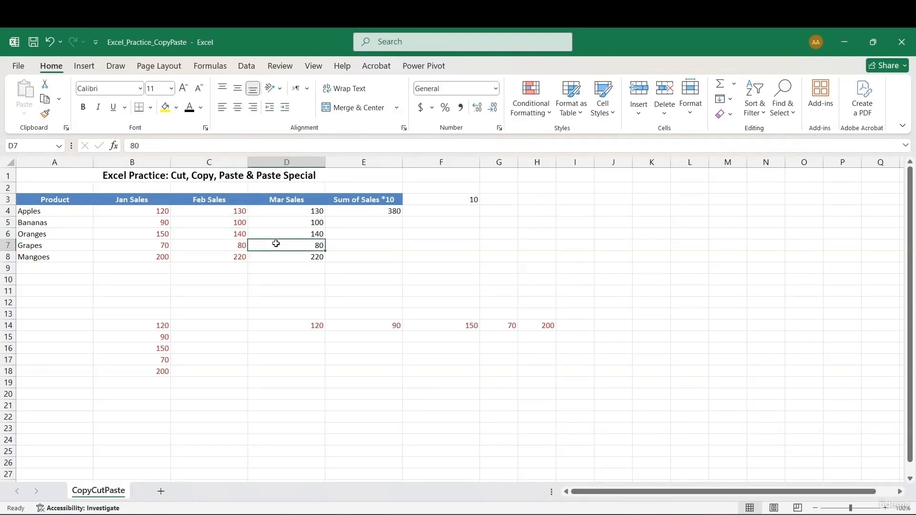
Copy the sum formula in E4 and use Paste Special to paste only the formulas into E5:E8.
double_click(362, 210)
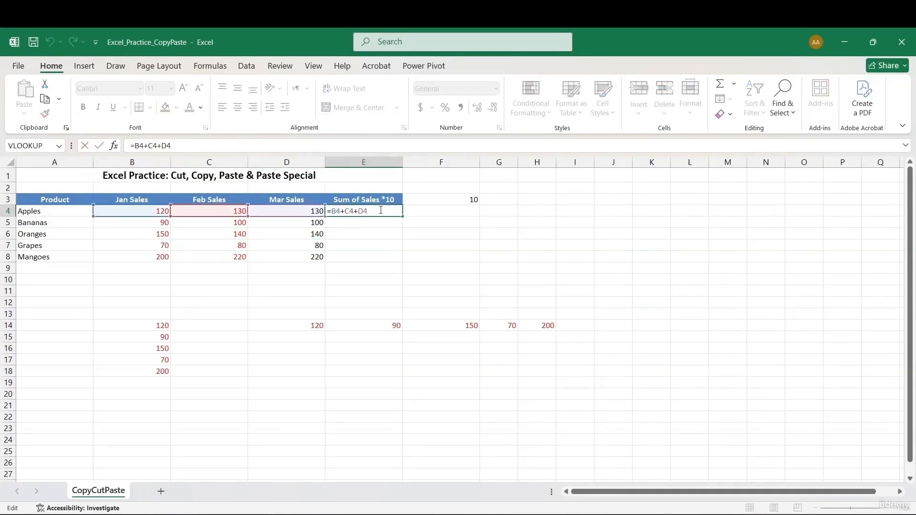
key("Escape")
right_click(365, 211)
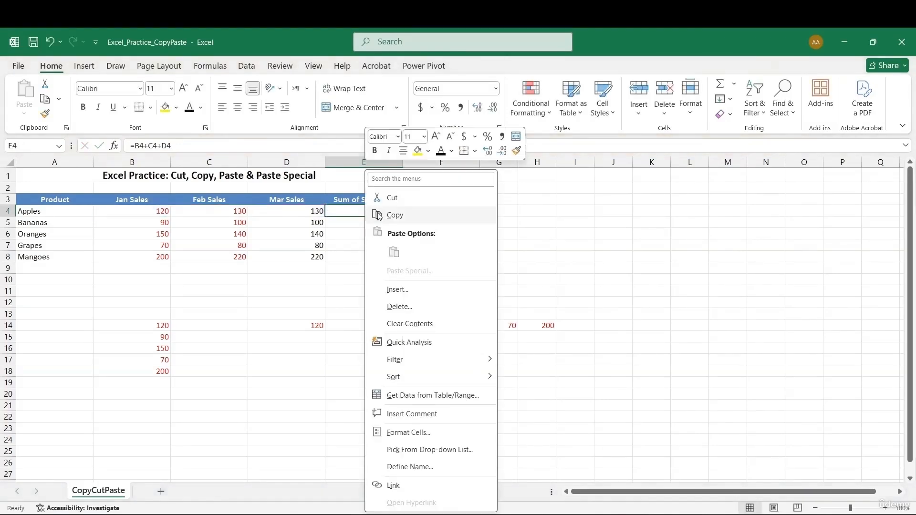
left_click(377, 214)
left_click_drag(377, 219, 370, 256)
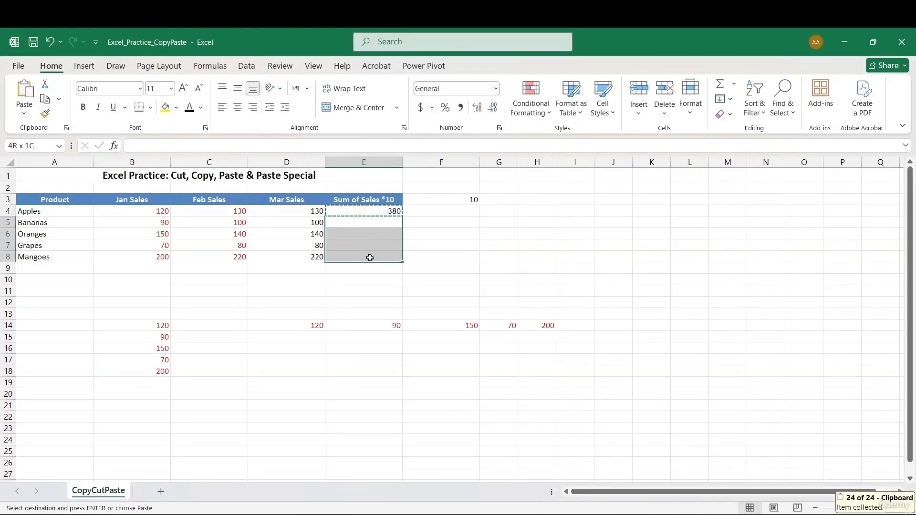
right_click(365, 227)
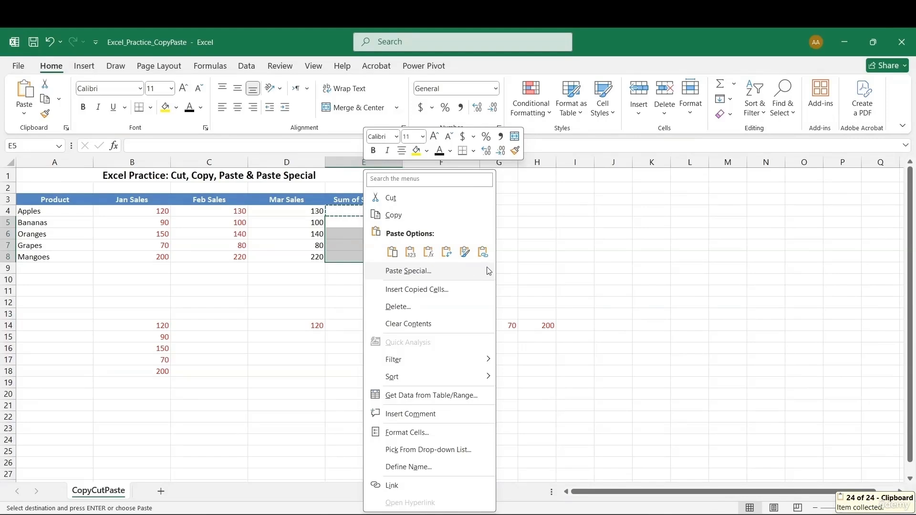
mouse_move(489, 271)
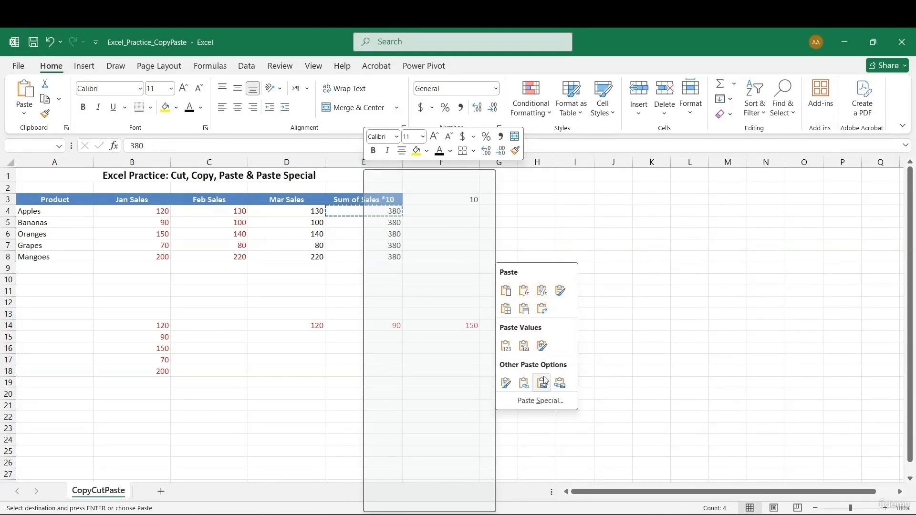
left_click(541, 401)
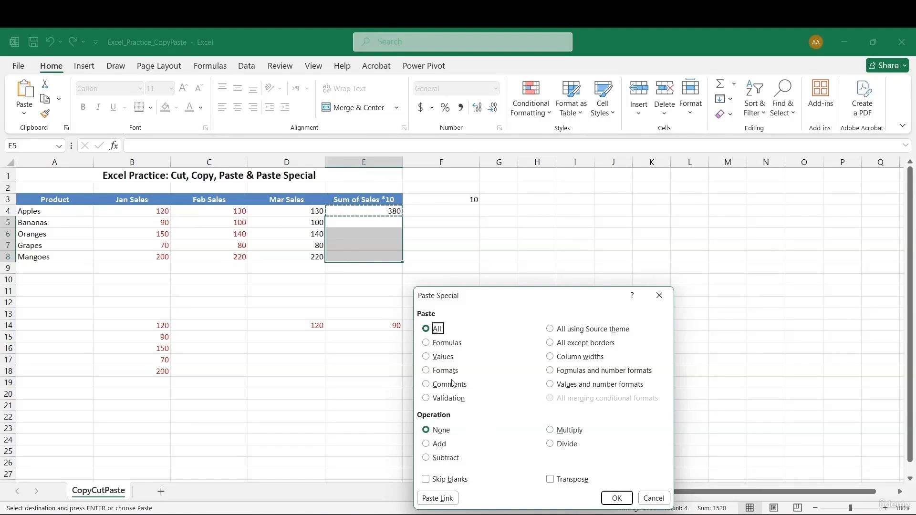
left_click(446, 345)
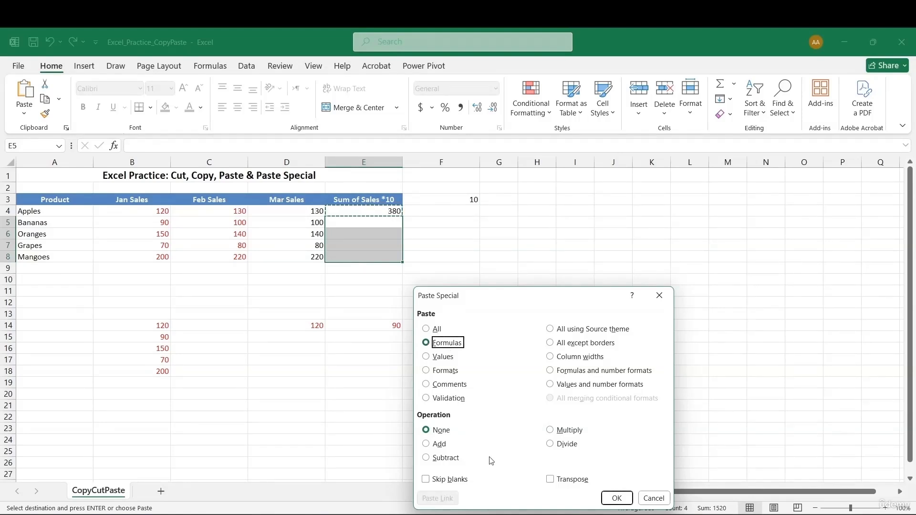
left_click(616, 498)
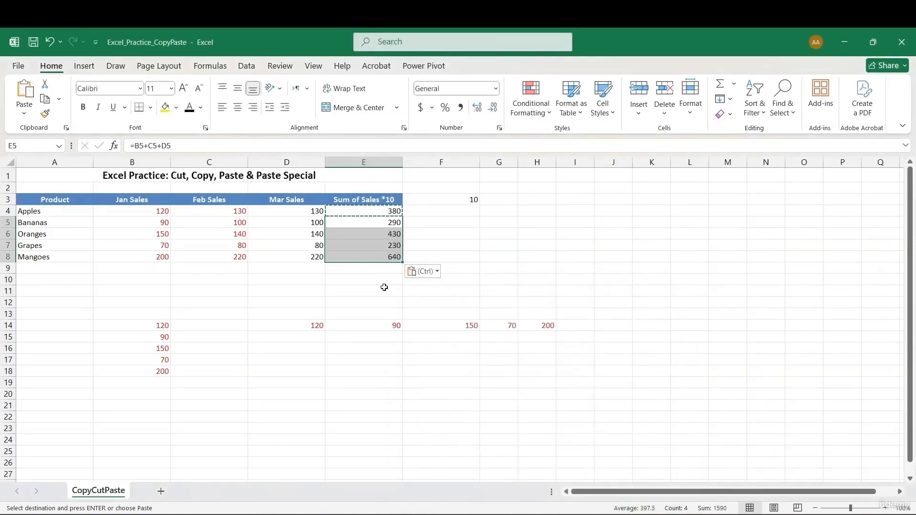
Examine the pasted formulas in cells E5 to E8 to check their row references.
double_click(377, 223)
key("Escape")
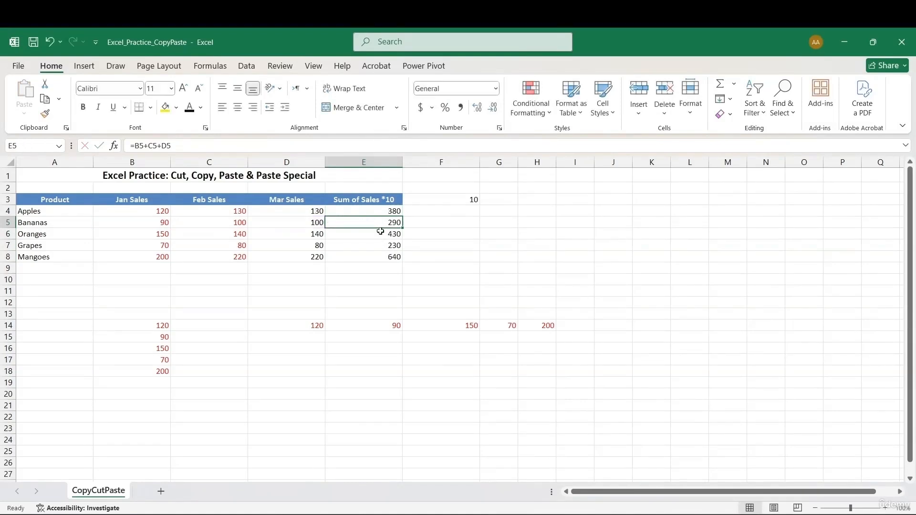
double_click(381, 232)
key("Escape")
double_click(381, 244)
key("Escape")
double_click(383, 255)
key("Escape")
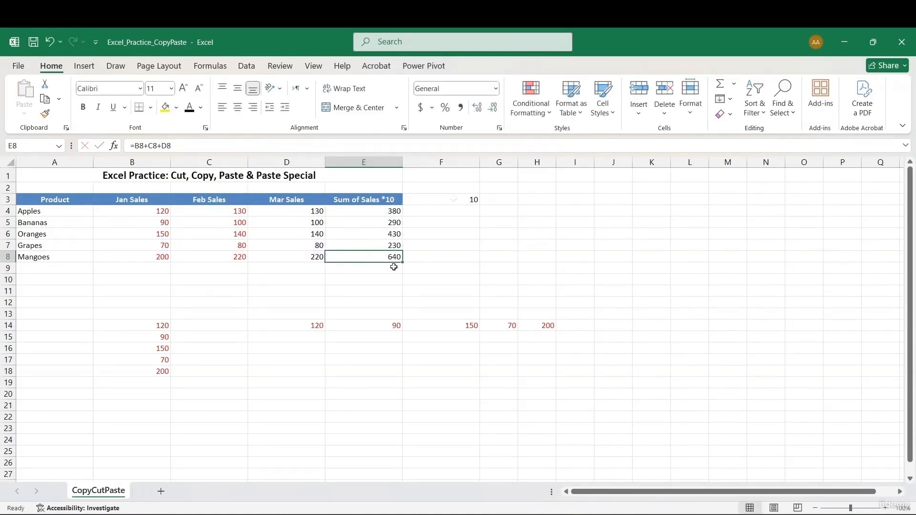
Copy the value 10 from F3 and use Paste Special with the Multiply operation on the sums in E4:E8.
left_click(453, 198)
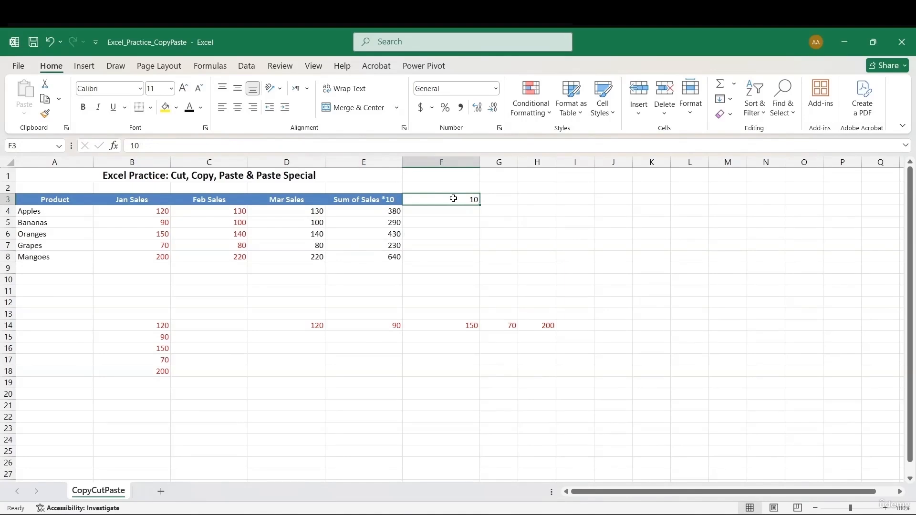
right_click(453, 200)
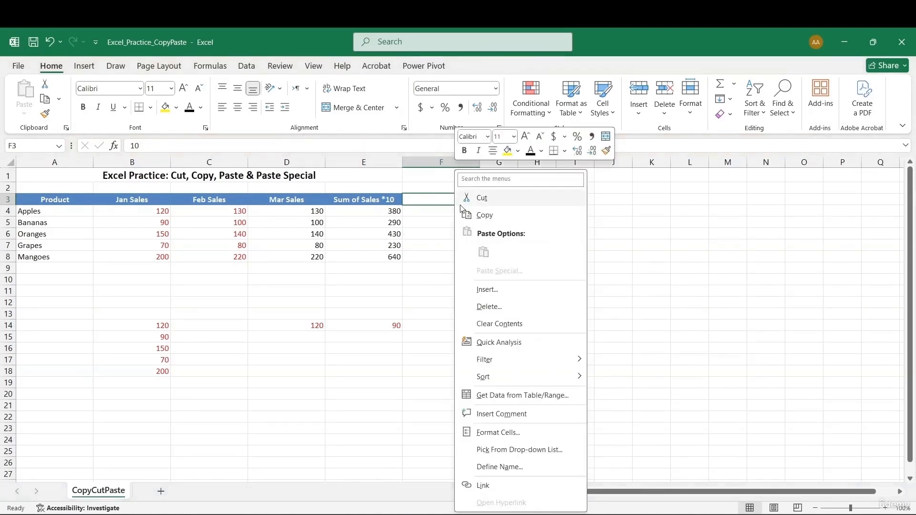
left_click(441, 201)
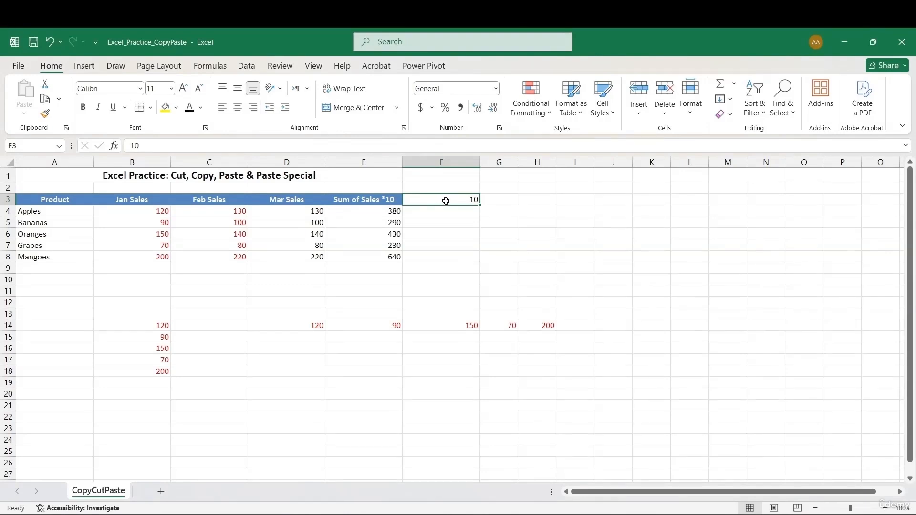
left_click_drag(394, 212, 394, 256)
left_click(458, 203)
key("ctrl+c")
left_click_drag(394, 212, 394, 256)
right_click(385, 210)
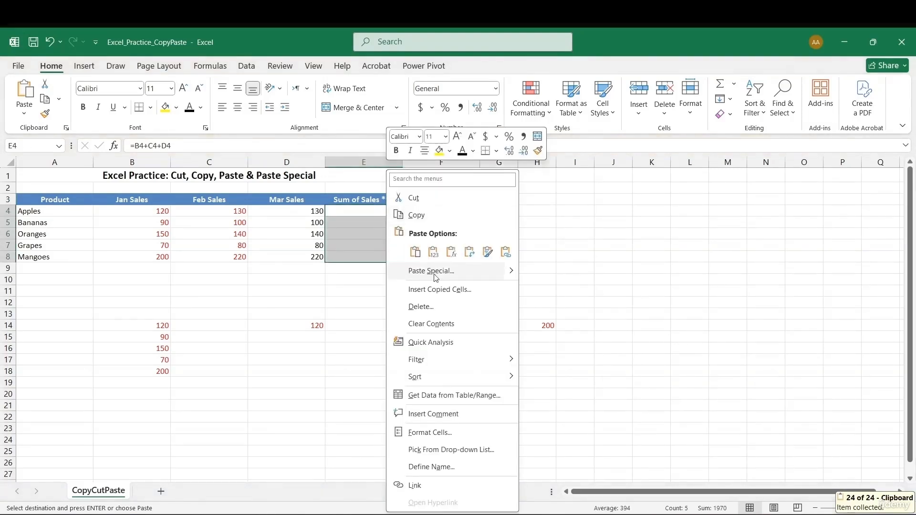
mouse_move(513, 276)
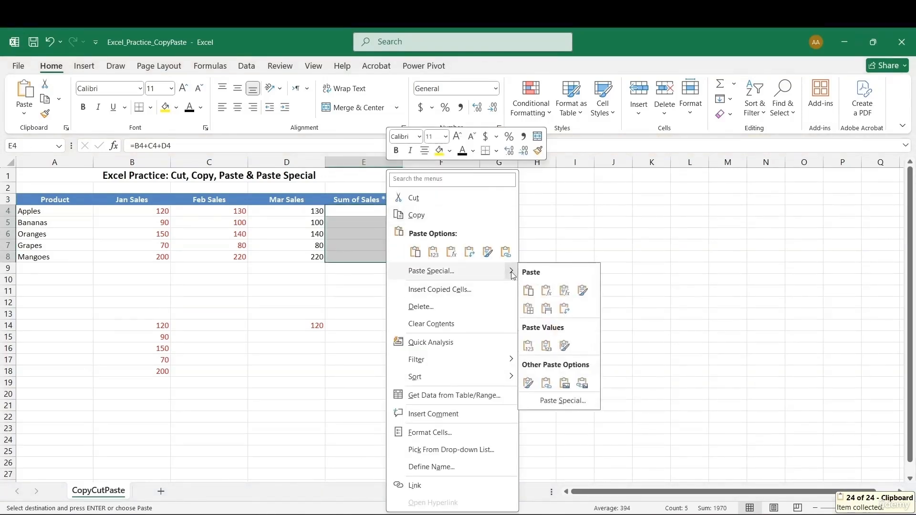
left_click(563, 400)
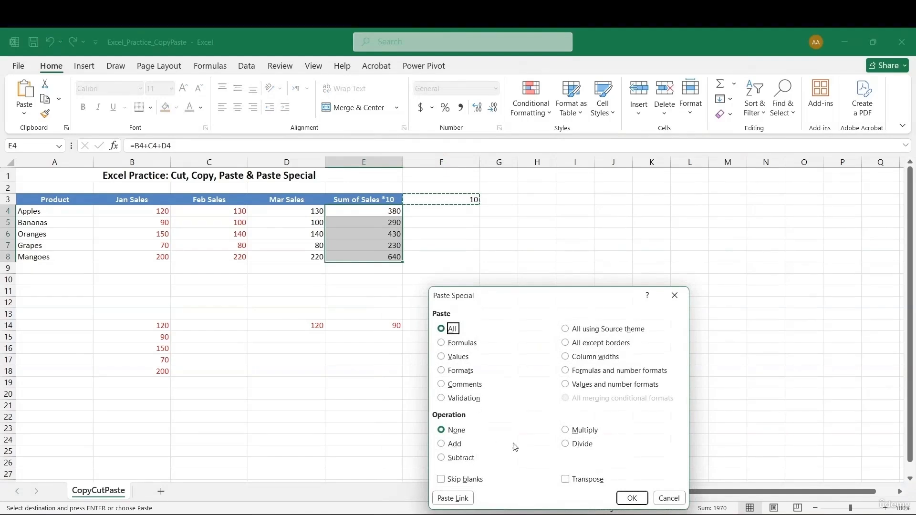
left_click(575, 432)
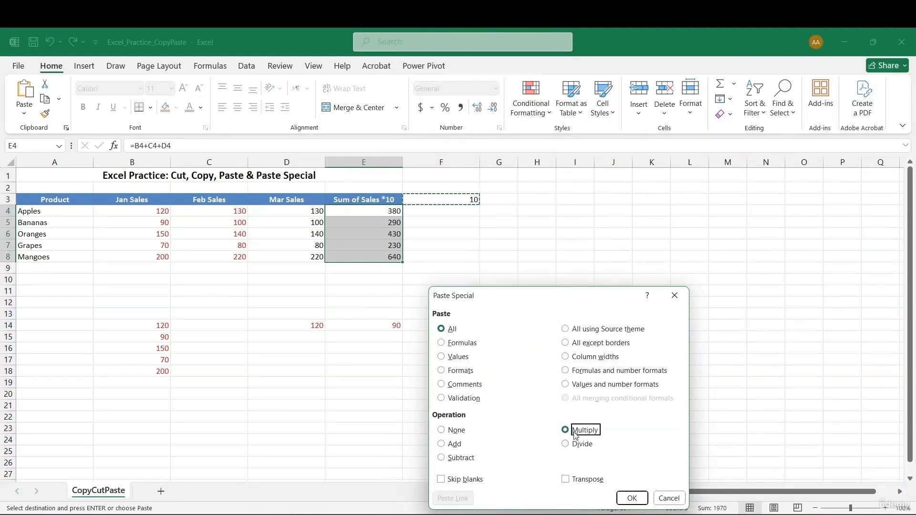
left_click(632, 498)
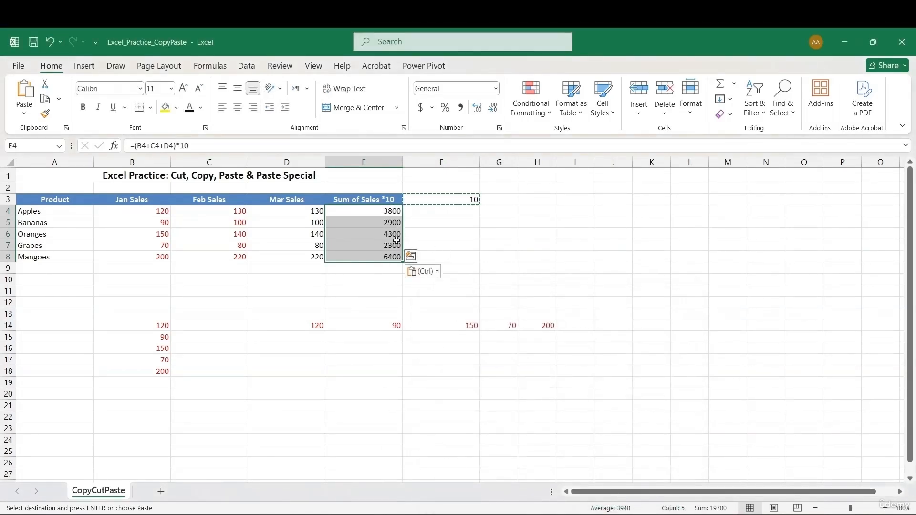
key("Escape")
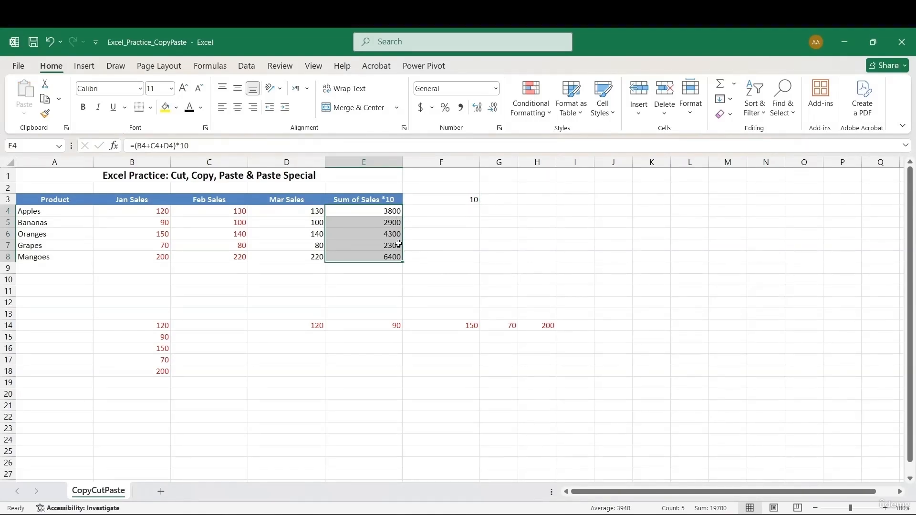
left_click(423, 242)
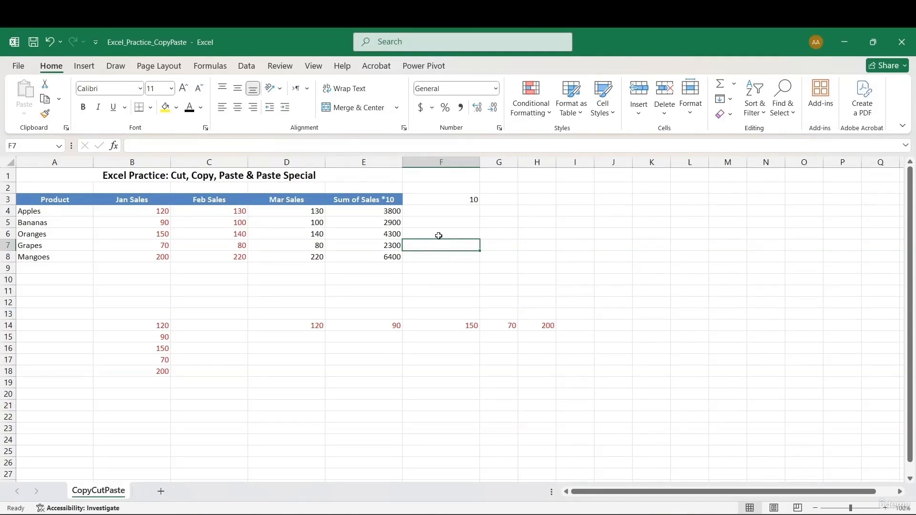
left_click(321, 181)
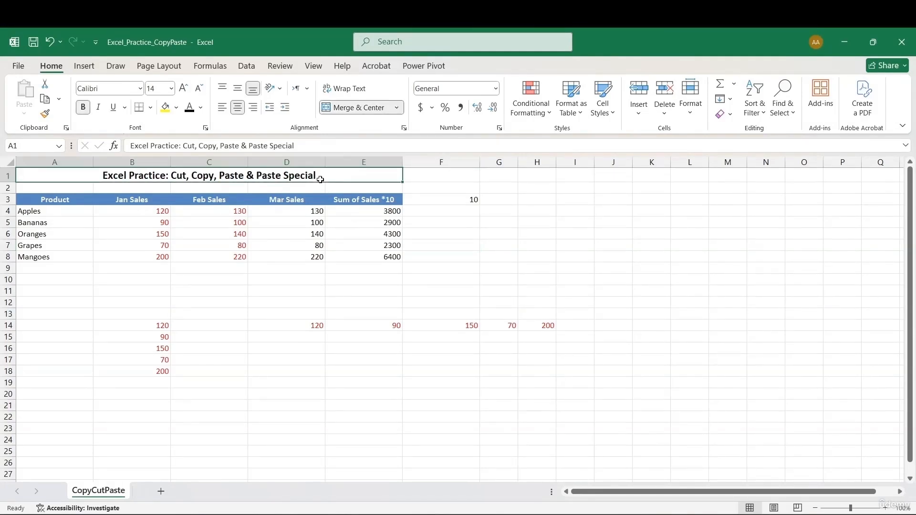
Copy the Sum of Sales *10 range E4:E9 and paste it as values starting at F4.
left_click_drag(390, 213, 391, 268)
right_click(391, 245)
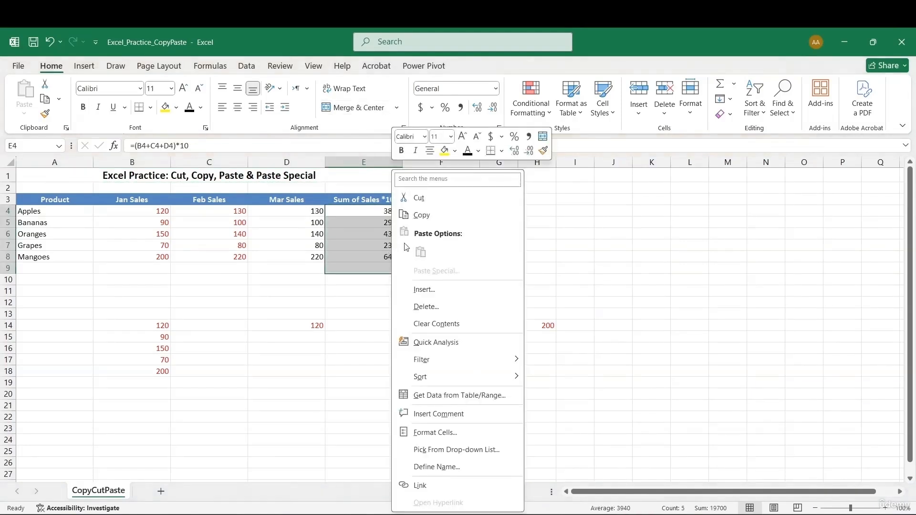
left_click(426, 214)
left_click(432, 210)
right_click(432, 210)
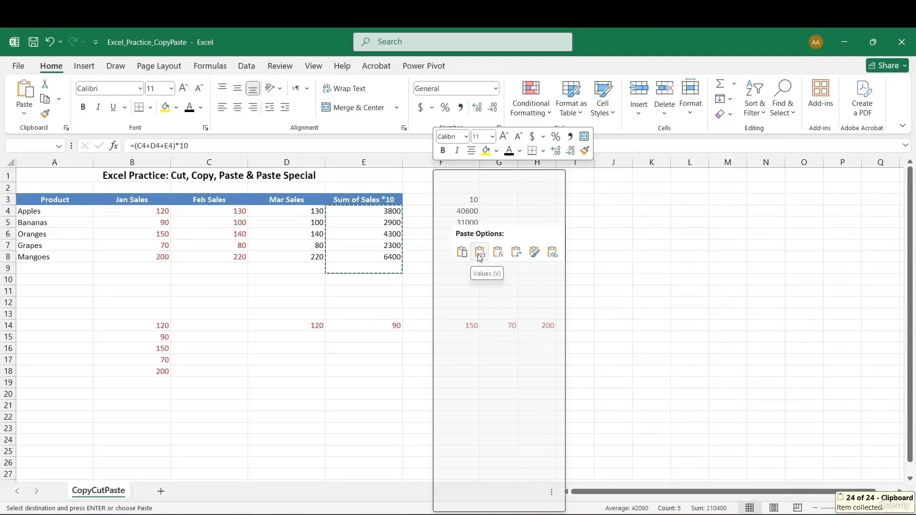
left_click(462, 252)
Copy the pasted values in F4:F9 and paste them transposed as a row starting at H4.
right_click(466, 225)
left_click(475, 214)
right_click(551, 213)
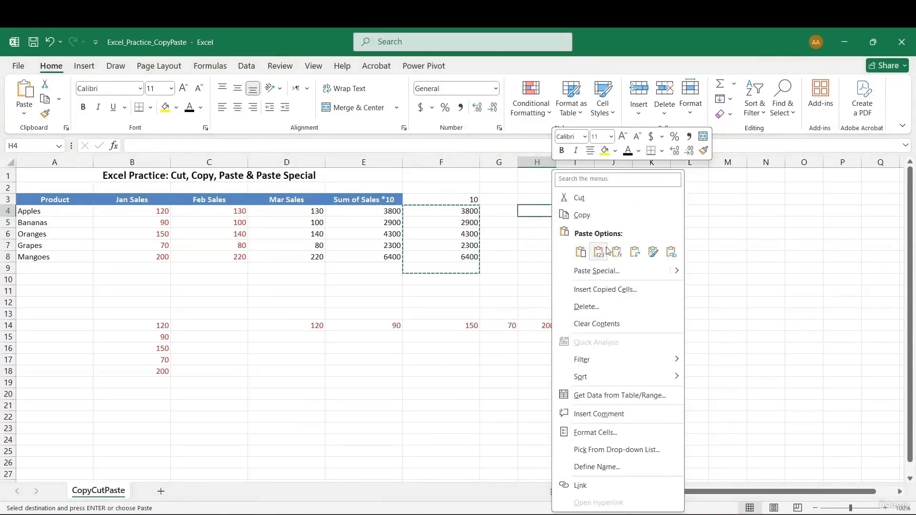
left_click(635, 252)
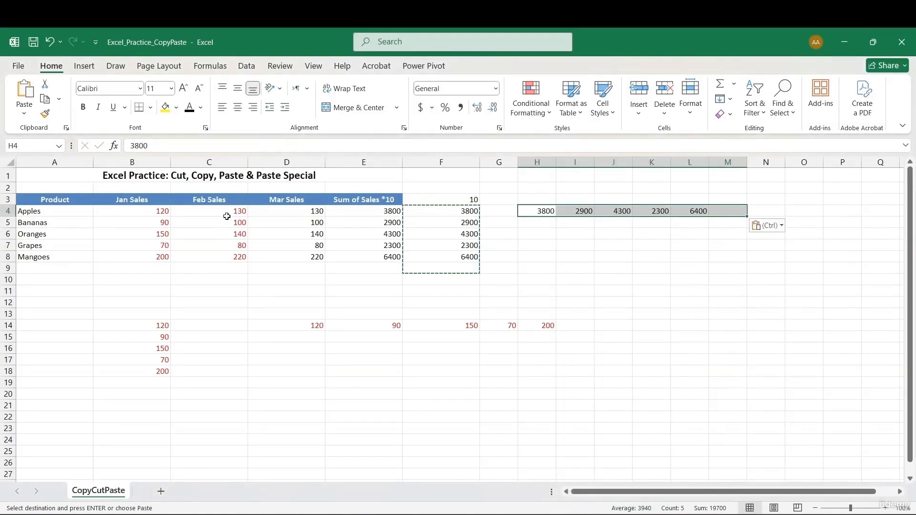
left_click(553, 224)
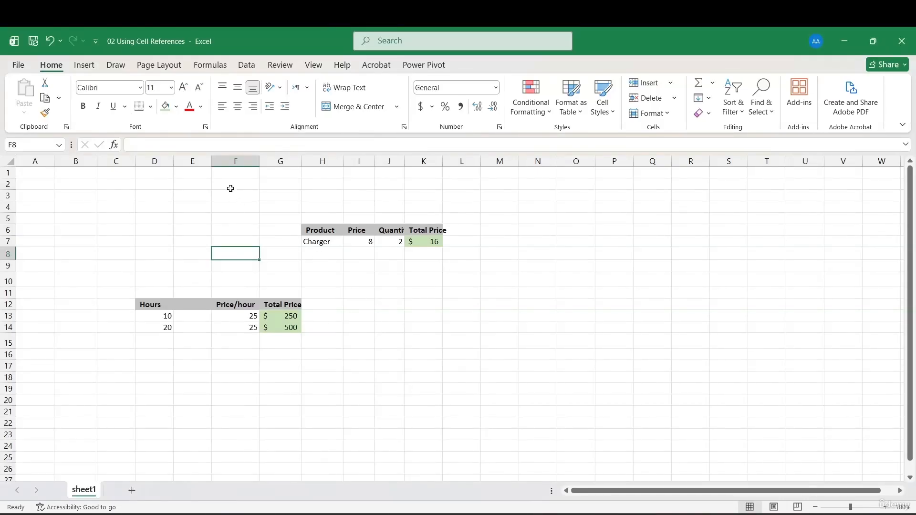
In the 02 Using Cell References workbook, select the entire columns F, G, H and I one at a time.
left_click(231, 161)
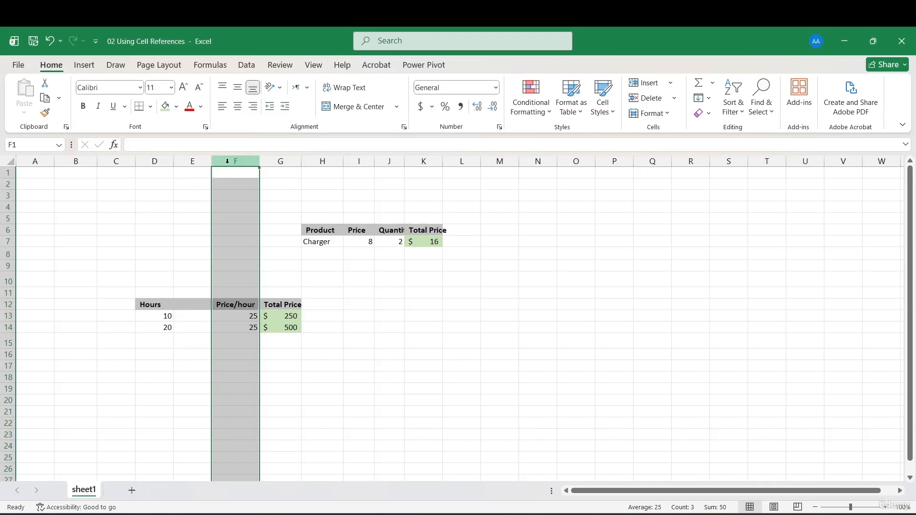
left_click(296, 206)
left_click(335, 230)
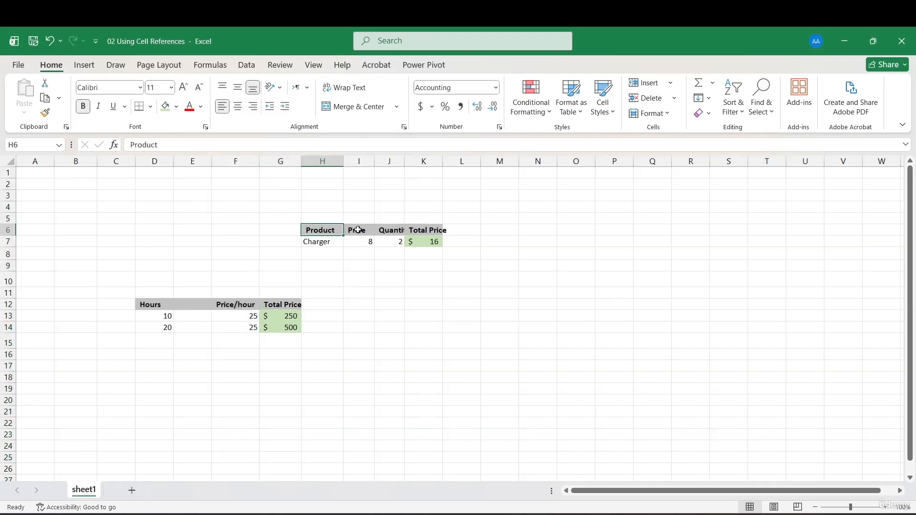
left_click(240, 161)
left_click(286, 160)
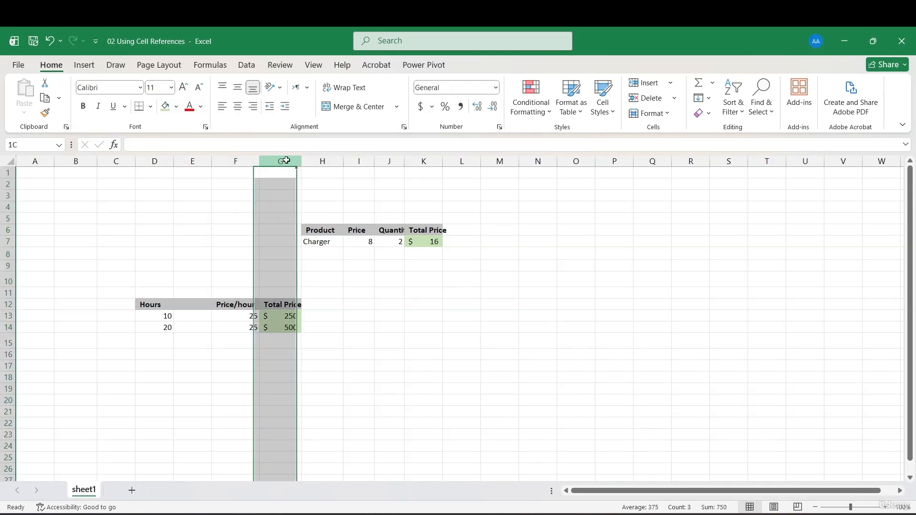
left_click(317, 160)
left_click(364, 161)
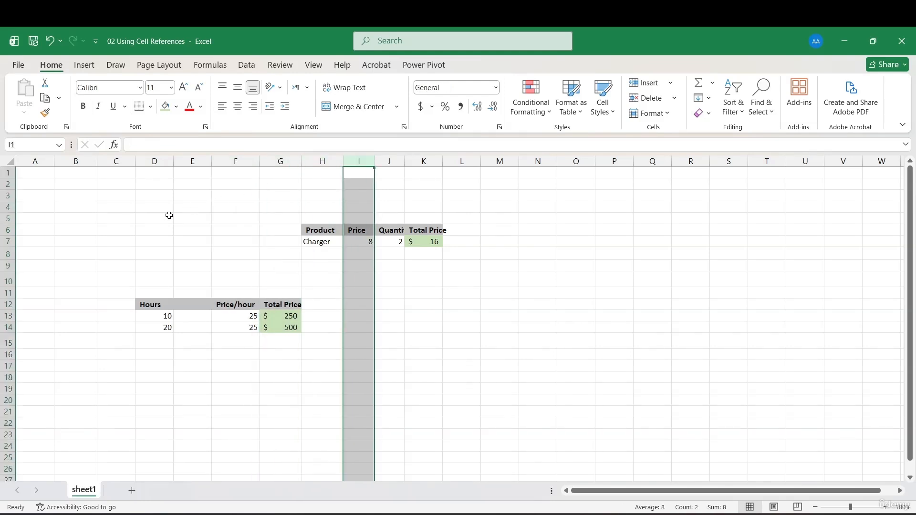
Select the entire row 4, the entire row 5, and finally the single cell B6.
left_click(12, 211)
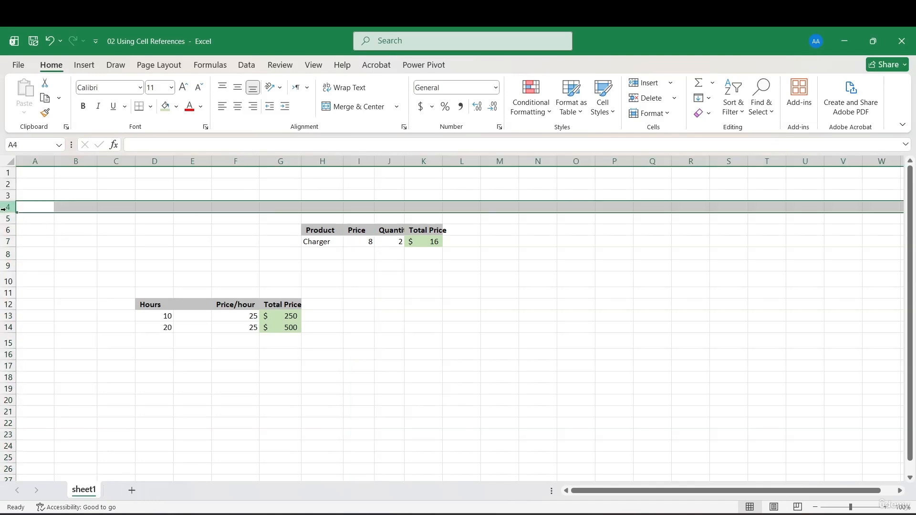
left_click(10, 219)
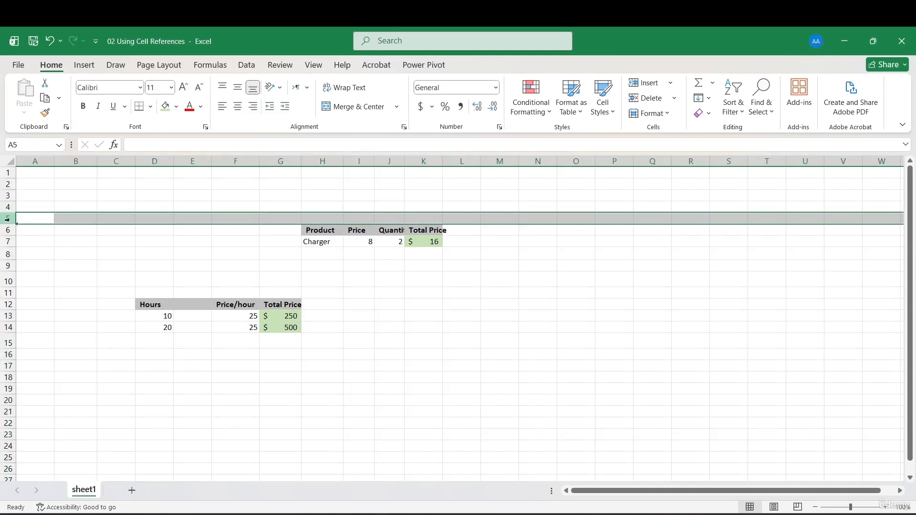
left_click(75, 228)
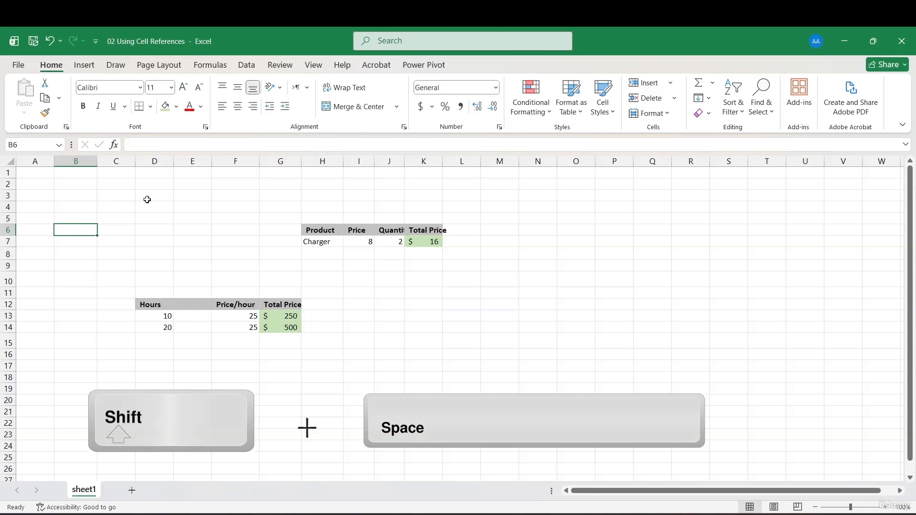
Insert a new blank column before column E, beside the Hours column.
left_click(186, 162)
right_click(187, 162)
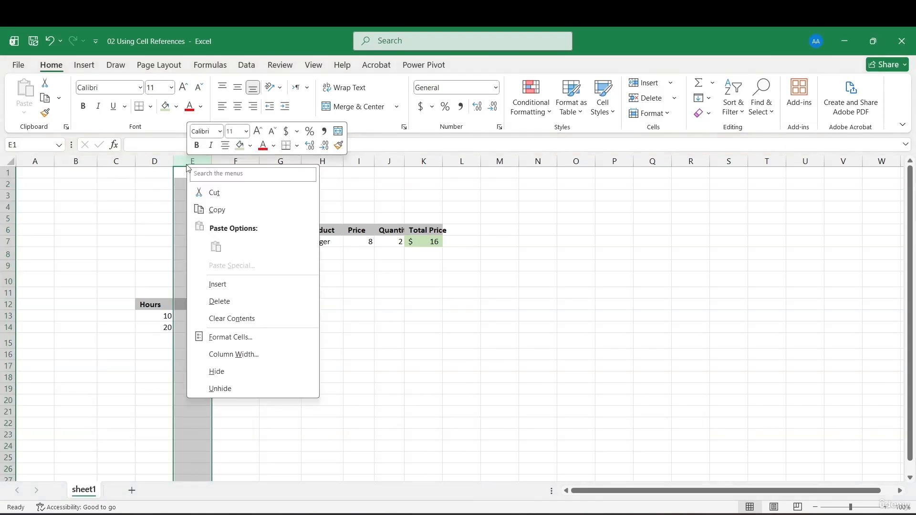
left_click(219, 282)
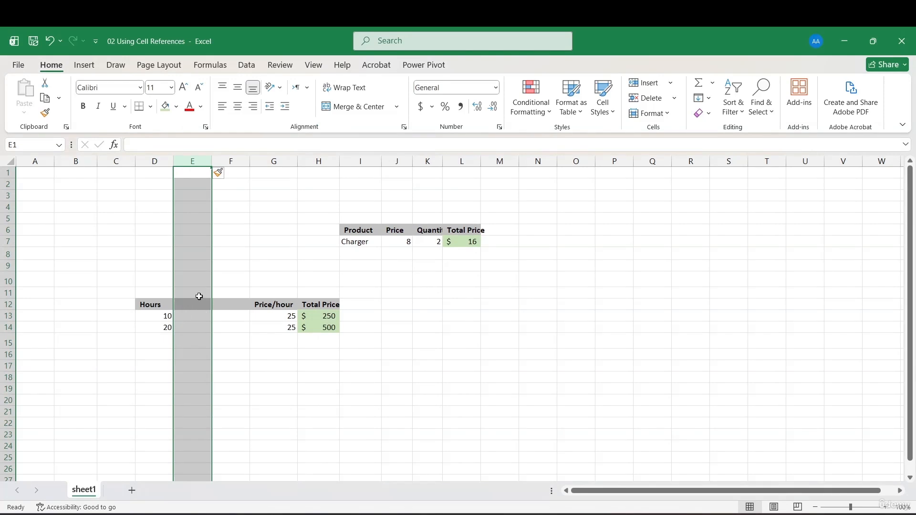
Insert a new blank row above row 10.
left_click(10, 282)
right_click(10, 283)
left_click(43, 167)
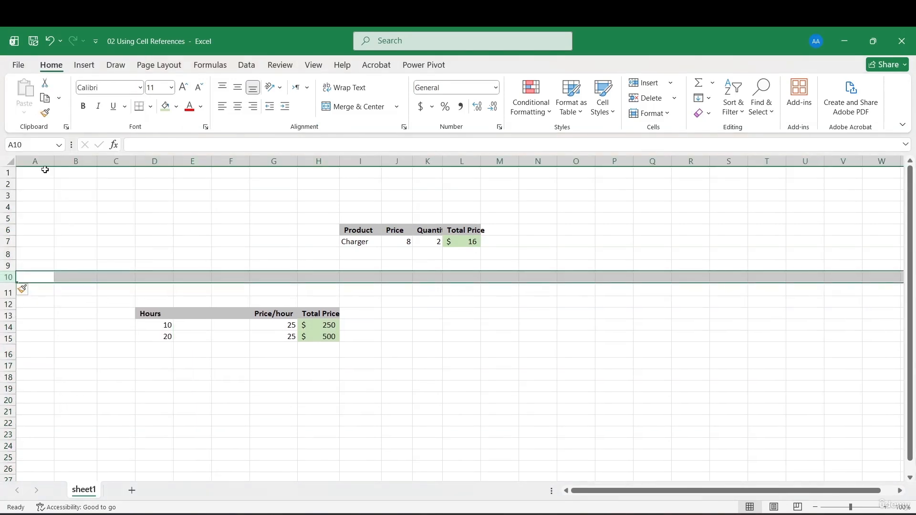
Delete the newly inserted blank row 10.
right_click(182, 283)
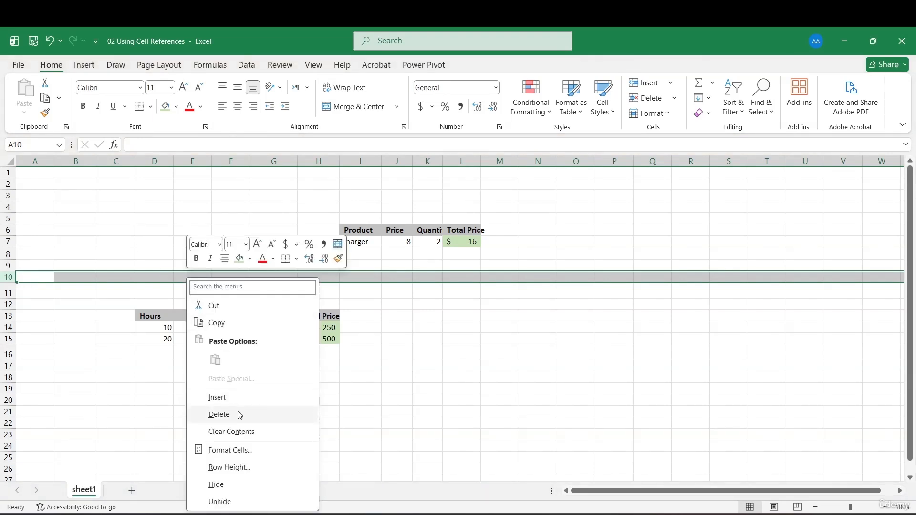
left_click(219, 414)
left_click(253, 319)
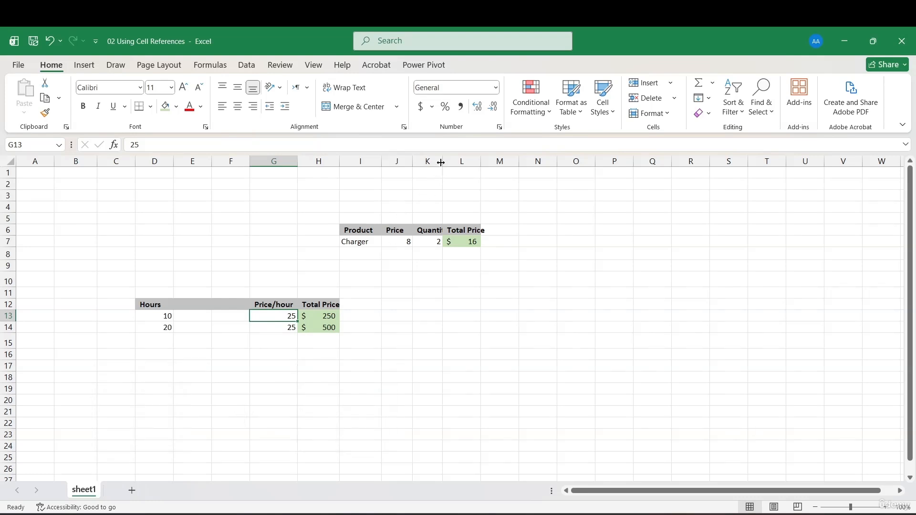
Widen columns I, K and L so the product table's headers fit, making column I about 9.67 wide.
left_click_drag(441, 162, 448, 163)
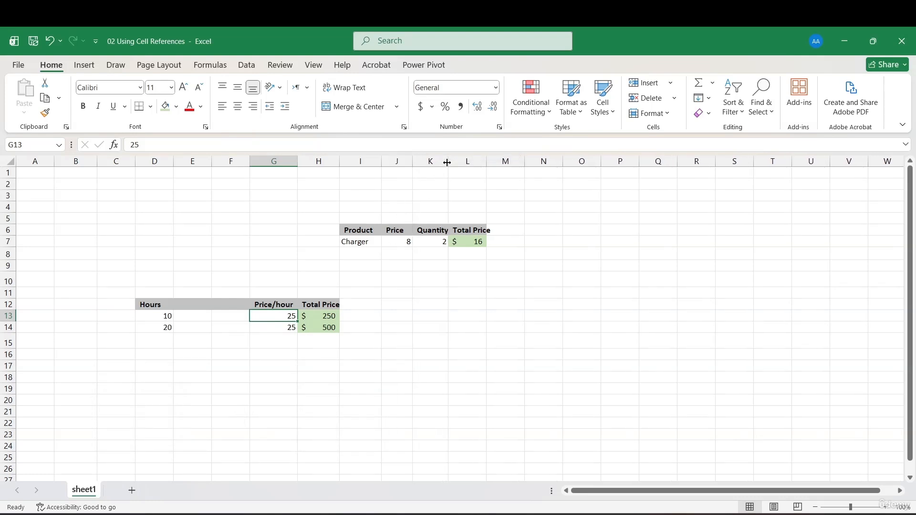
mouse_move(385, 161)
left_mouse_down()
mouse_move(393, 162)
mouse_move(385, 160)
left_mouse_up()
left_click(385, 160)
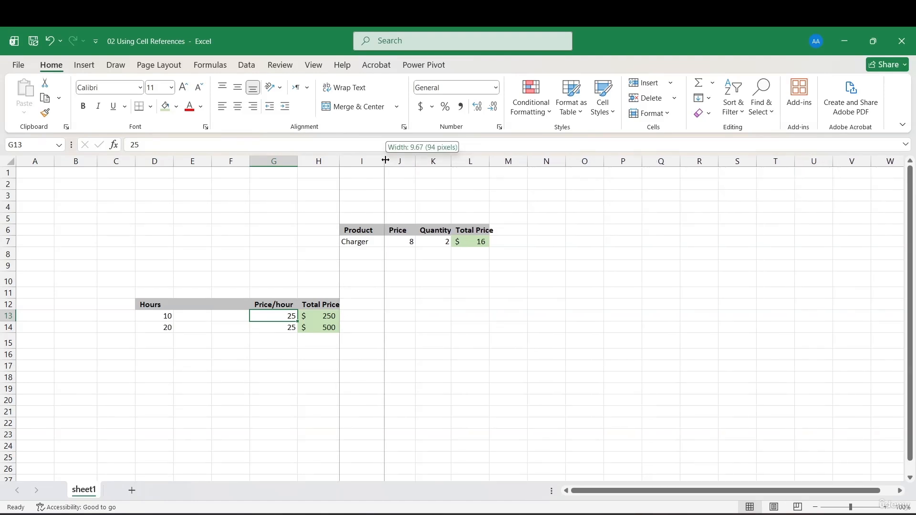
left_click_drag(451, 162, 515, 163)
Make rows 4 and 6 taller, and shrink row 6 partway back.
left_click_drag(7, 212, 10, 256)
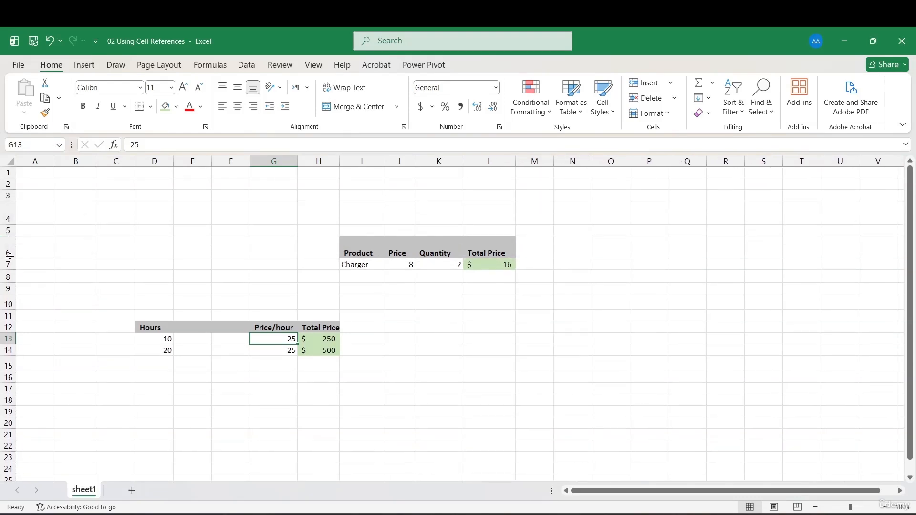
left_click_drag(8, 259, 9, 250)
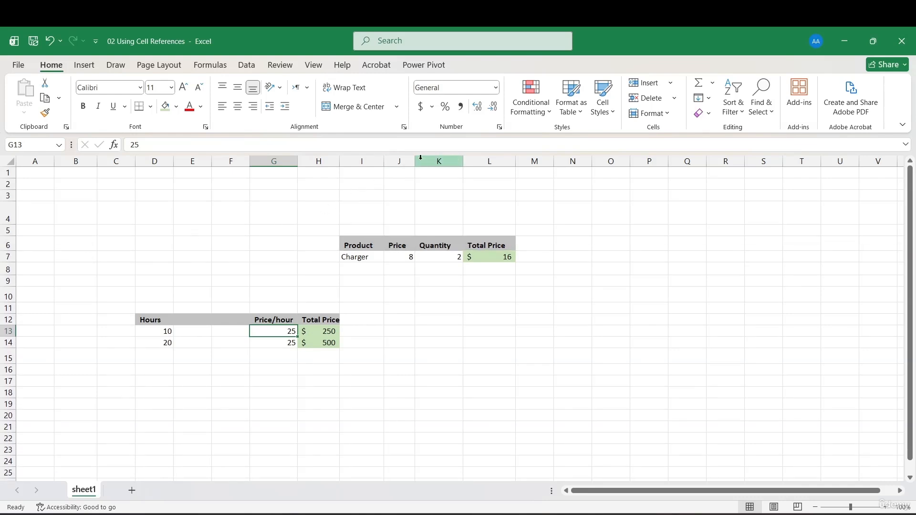
Narrow columns I to L to fit the product table more tightly and reduce the height of row 6.
left_click_drag(415, 164, 452, 164)
left_click_drag(383, 163, 377, 163)
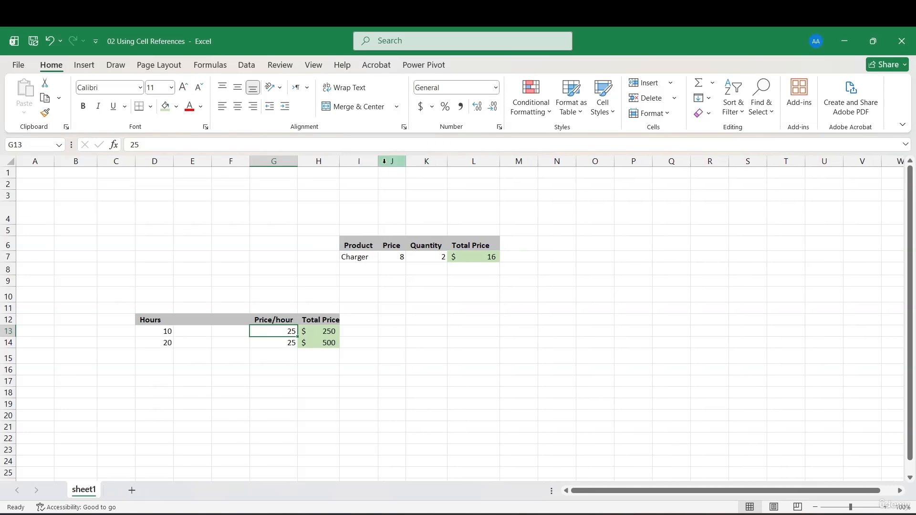
left_click_drag(500, 164, 495, 164)
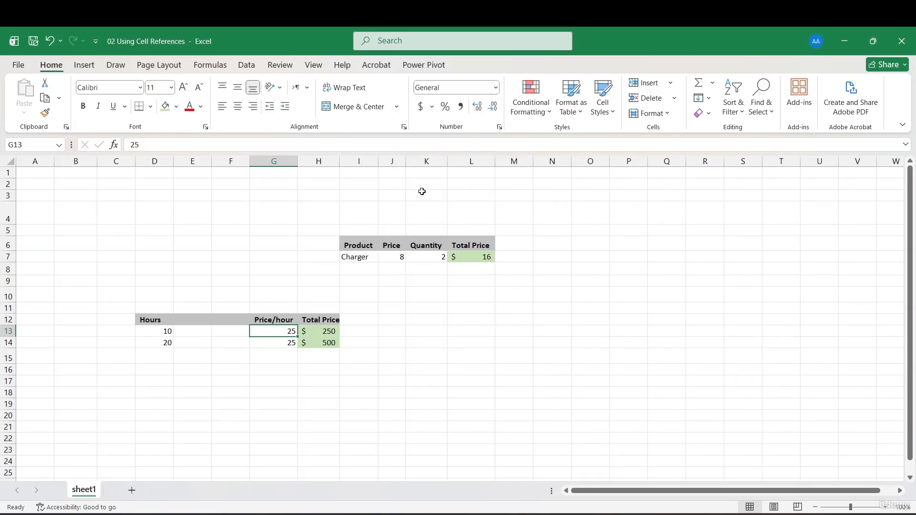
left_click(10, 325)
left_click_drag(10, 253, 9, 250)
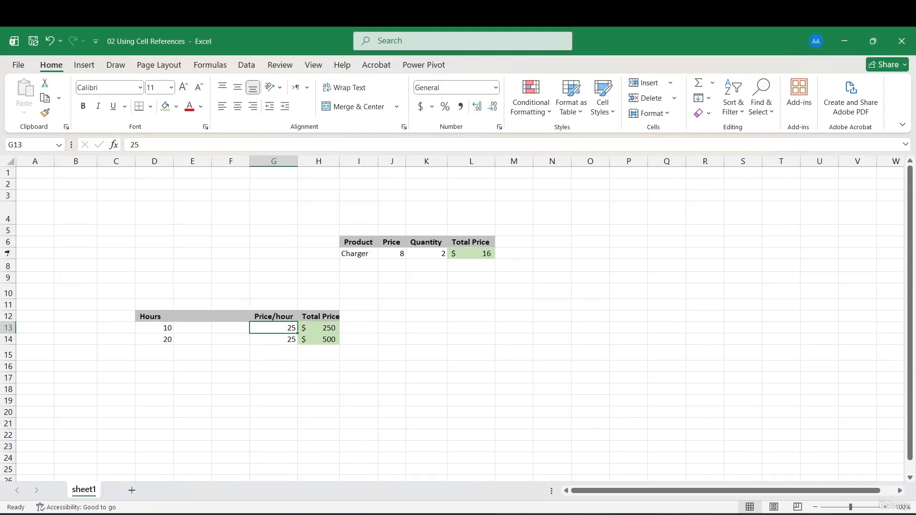
Set the width of column E to exactly 20.
right_click(205, 162)
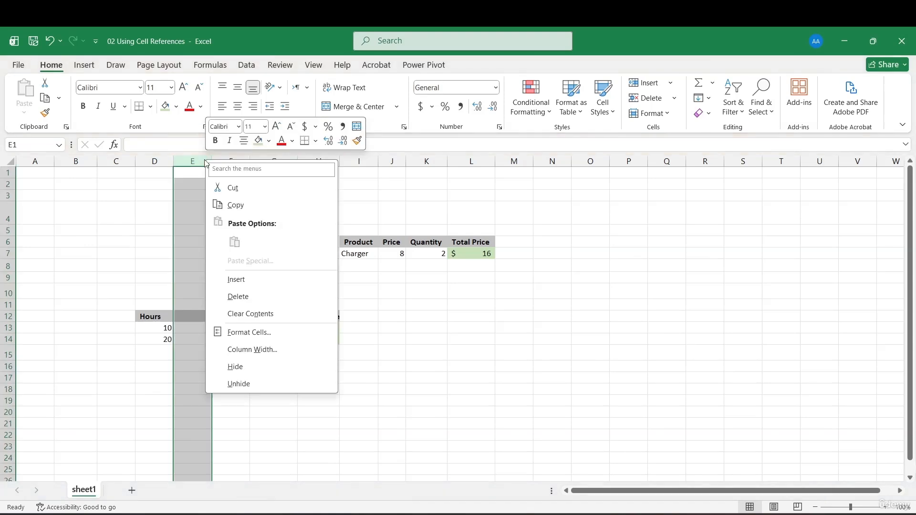
left_click(248, 350)
type("20")
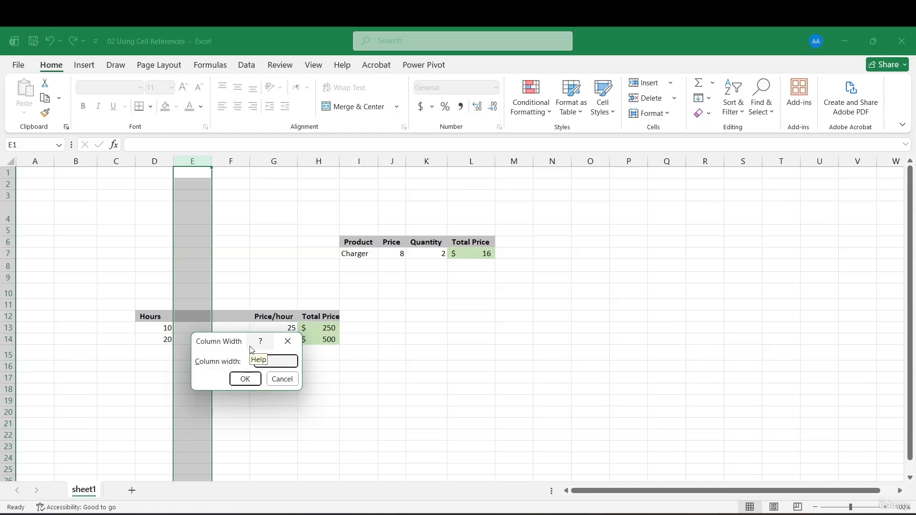
key("Return")
Set the height of row 10 to exactly 20.
right_click(2, 290)
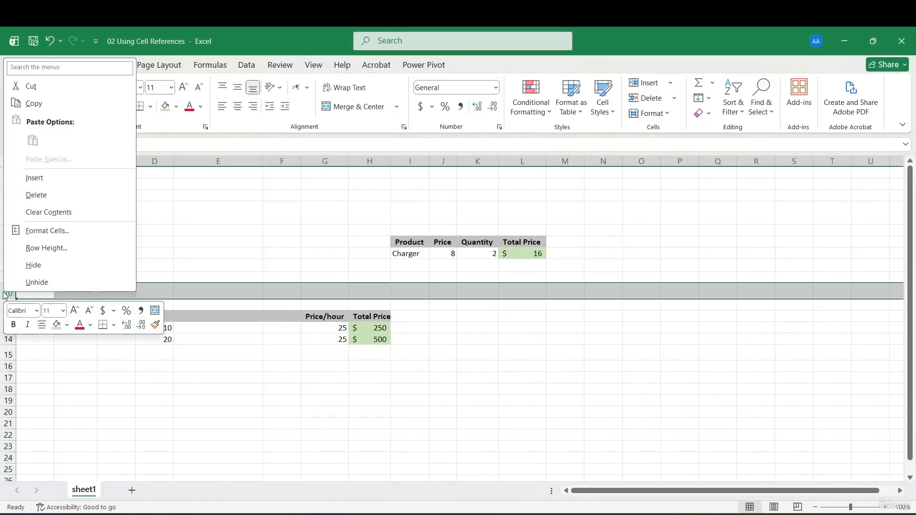
left_click(47, 247)
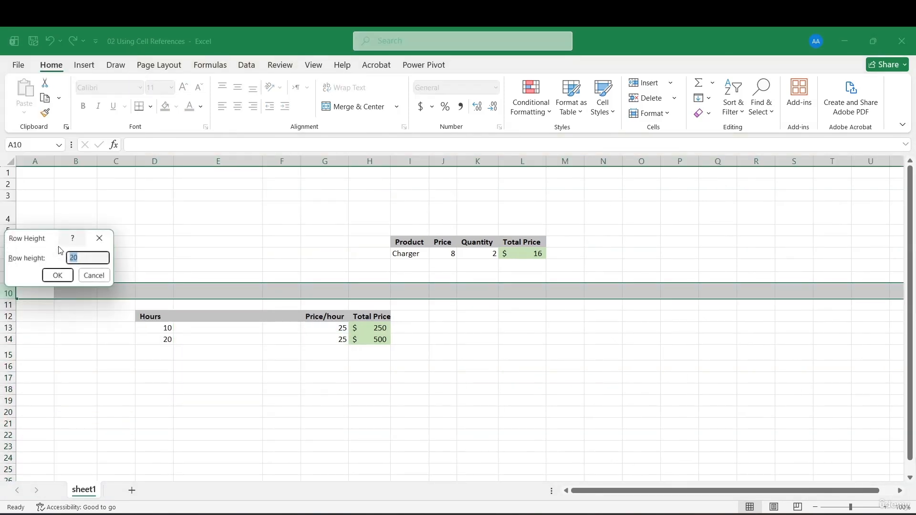
type("20")
left_click(66, 274)
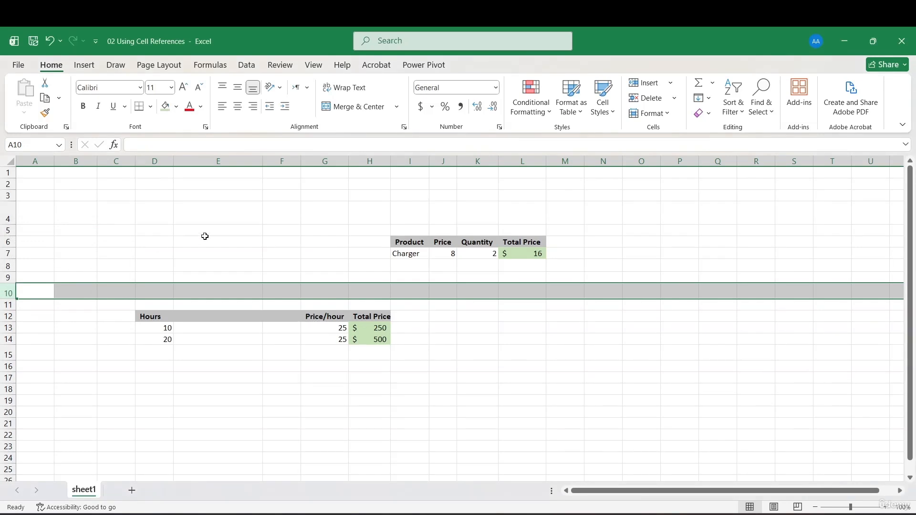
Delete the three empty columns A to C together.
left_click_drag(34, 162, 105, 163)
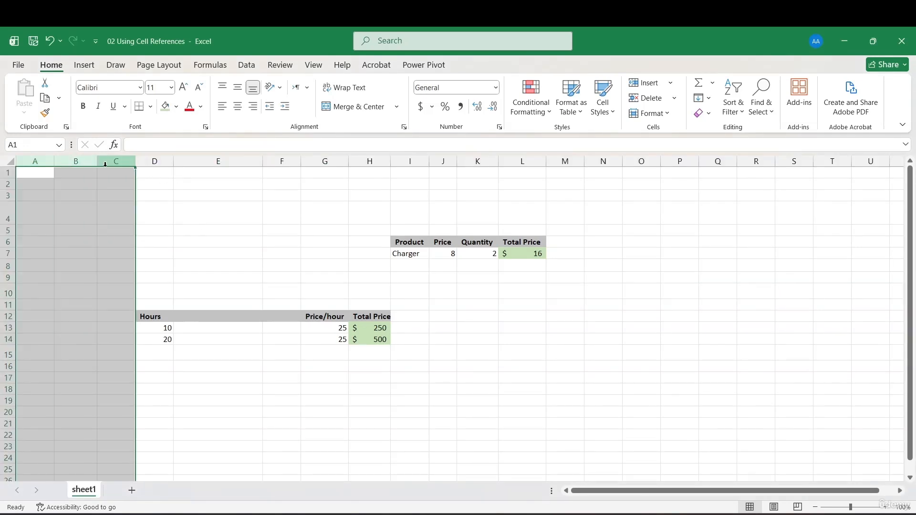
right_click(106, 162)
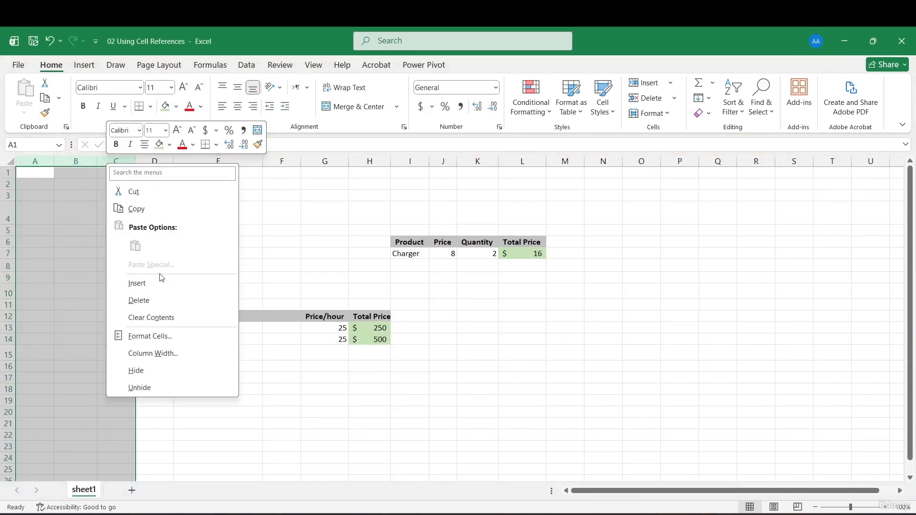
left_click(162, 300)
left_click(162, 253)
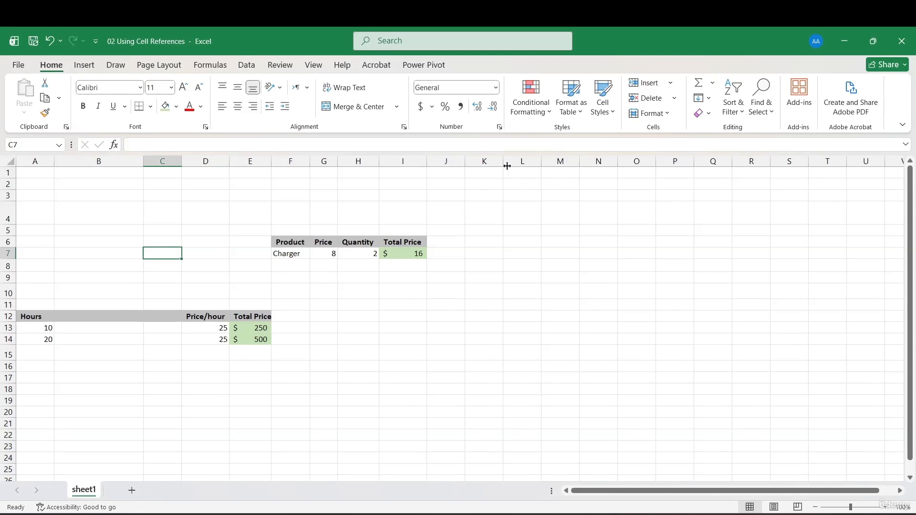
Hide columns G to I, which hold the Price, Quantity and Total Price data.
left_click_drag(404, 161, 317, 157)
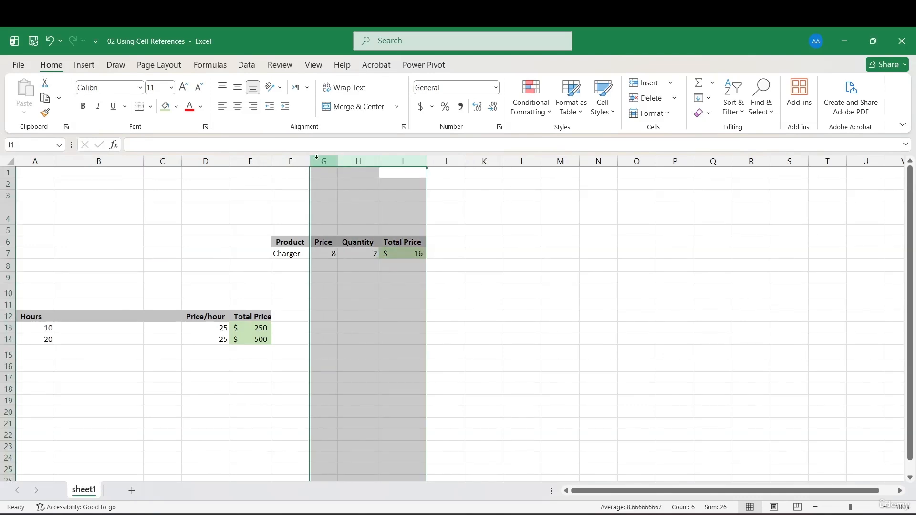
right_click(317, 158)
left_click(348, 362)
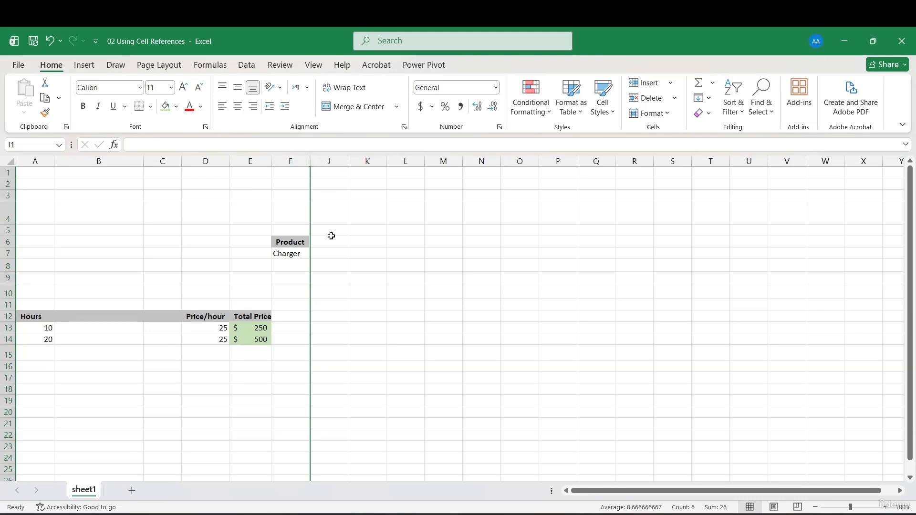
Select the whole sheet and unhide all hidden columns.
left_click(342, 250)
key("ctrl+a")
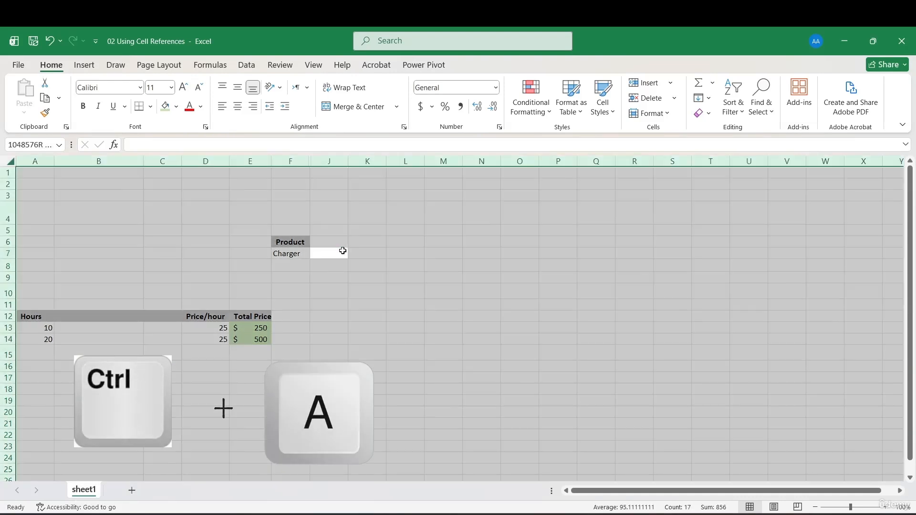
right_click(325, 163)
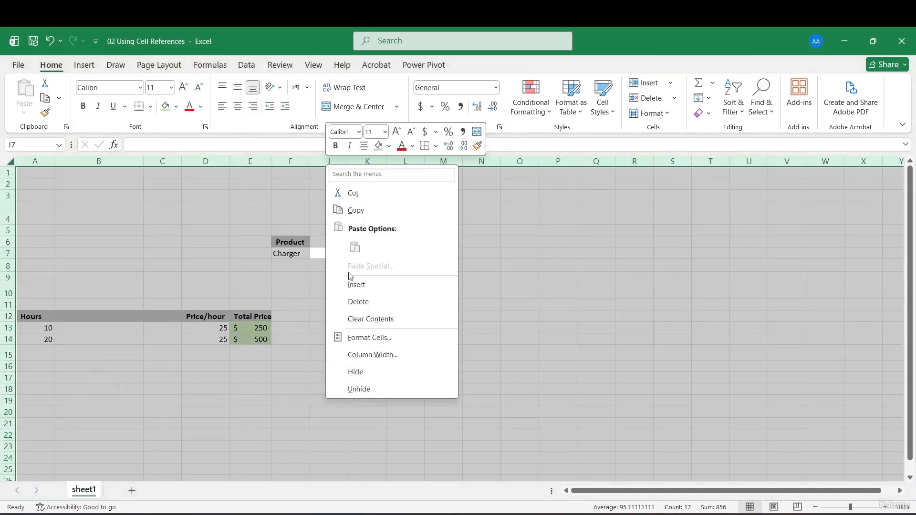
left_click(387, 391)
left_click(415, 313)
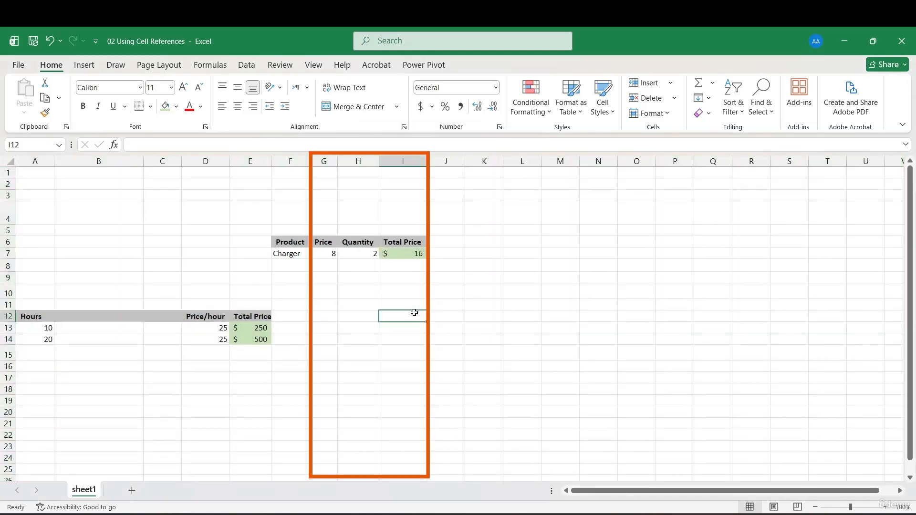
Hide row 12, the header row of the Hours table.
left_click_drag(116, 363, 29, 298)
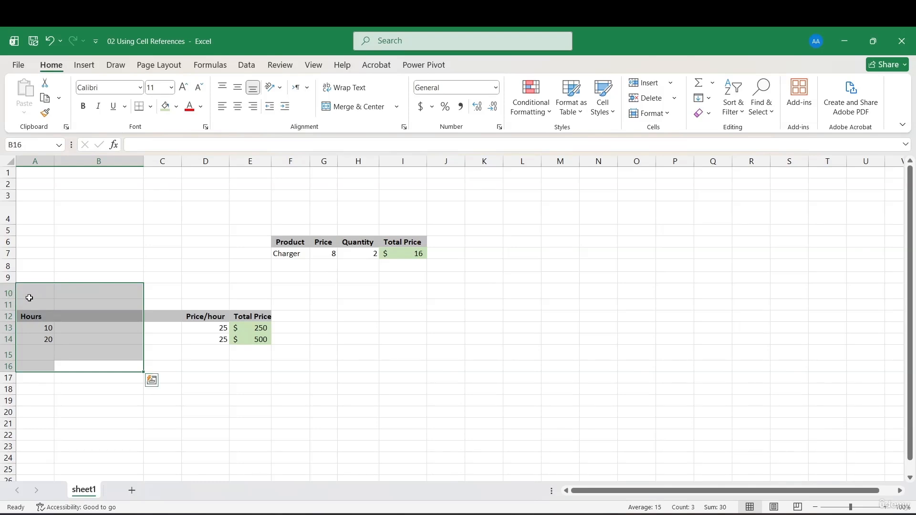
right_click(9, 317)
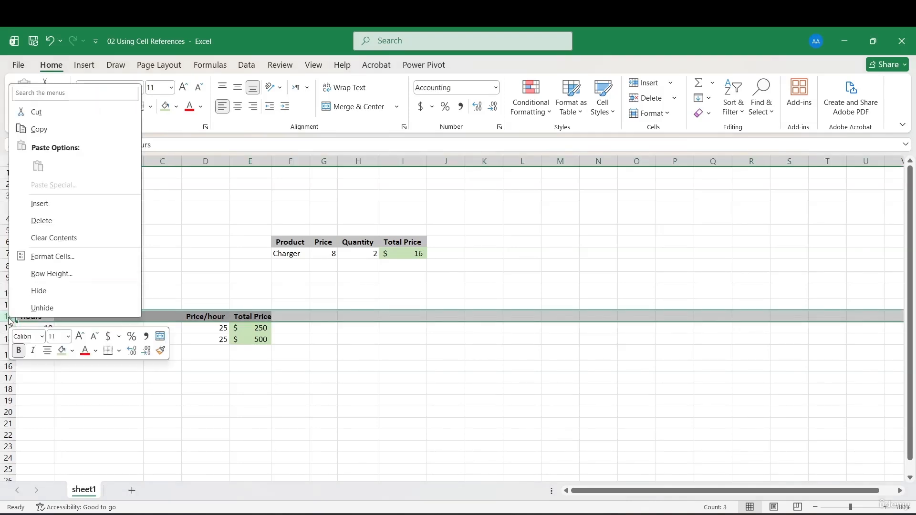
left_click(21, 296)
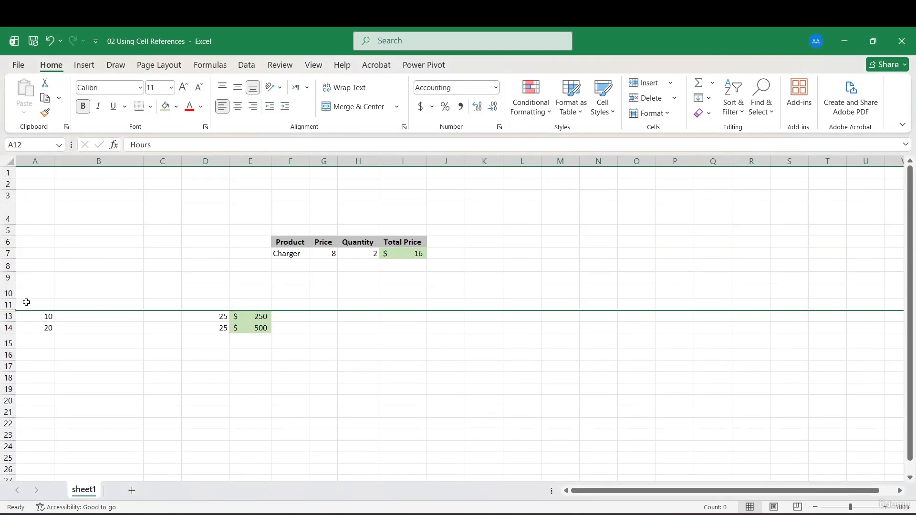
Select the whole sheet and unhide all hidden rows.
key("ctrl+a")
right_click(32, 312)
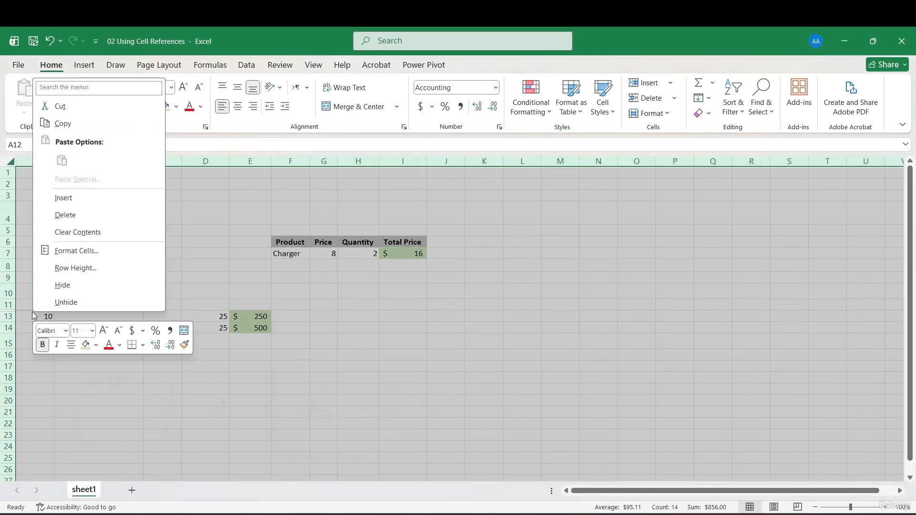